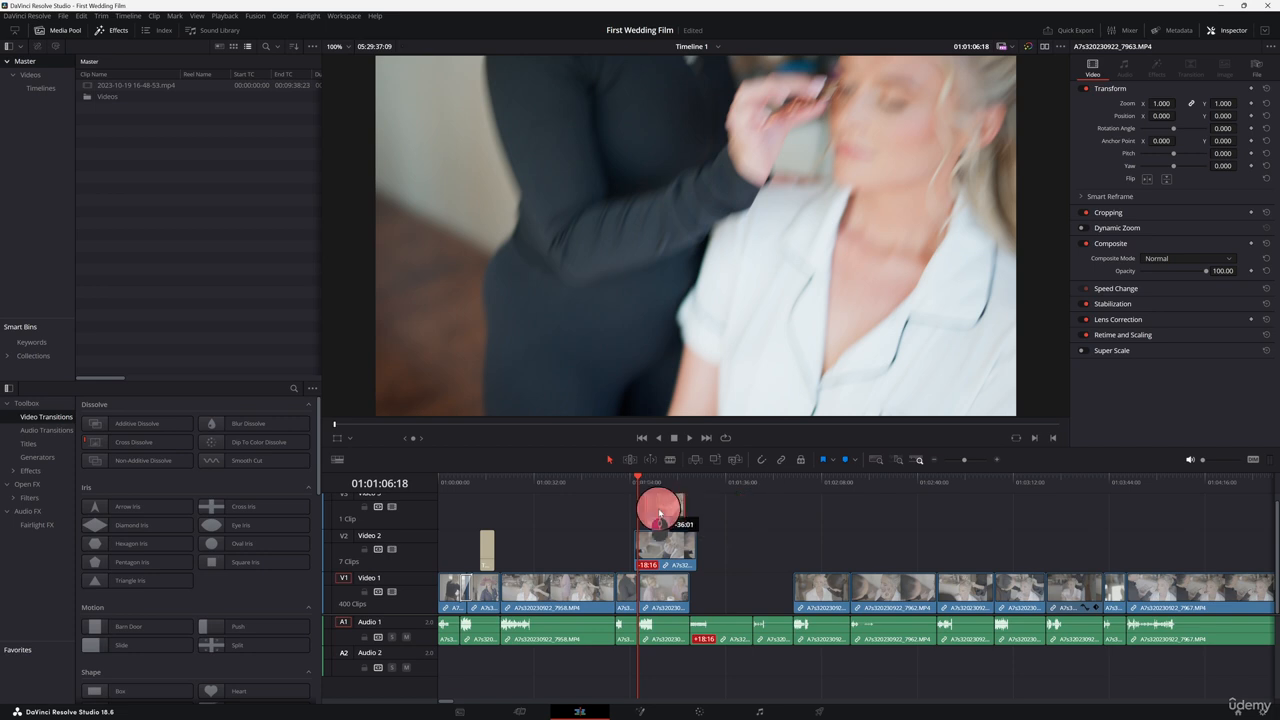
Step: Try extending the selected clip's edit to the playhead, then undo it
{"action": "left_click", "coordinate": [654, 482]}
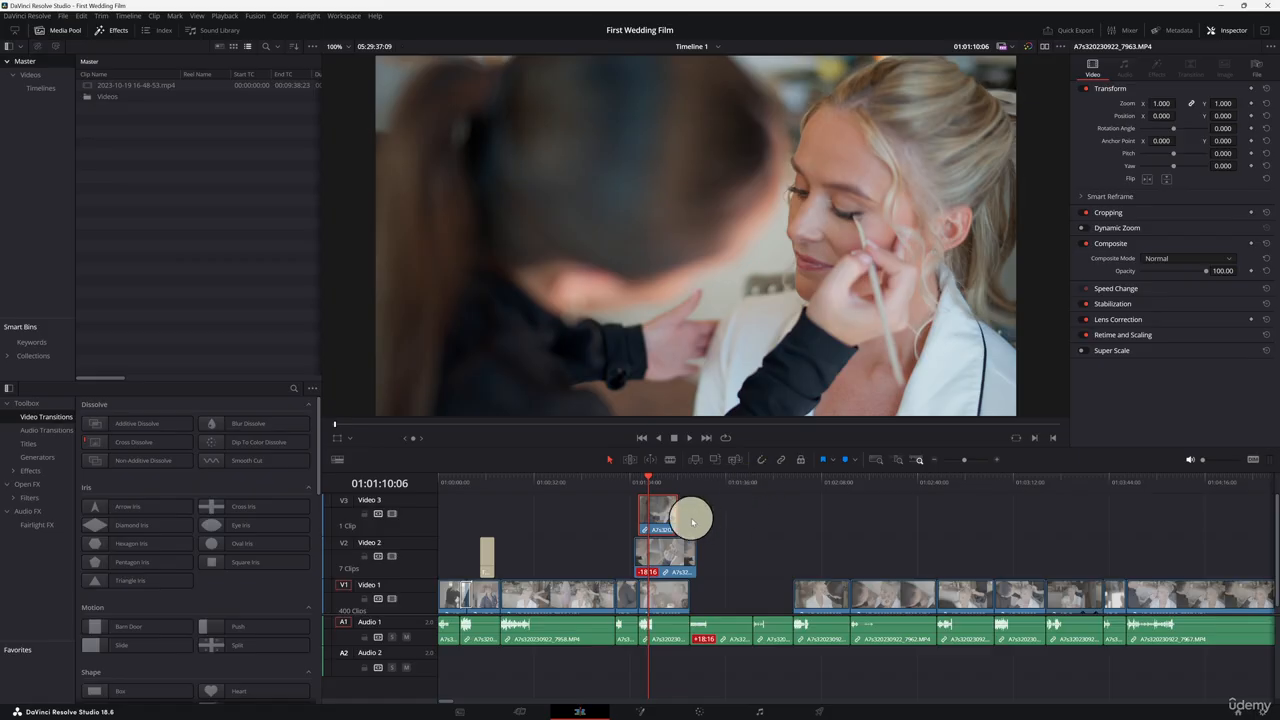
{"action": "left_click", "coordinate": [686, 515]}
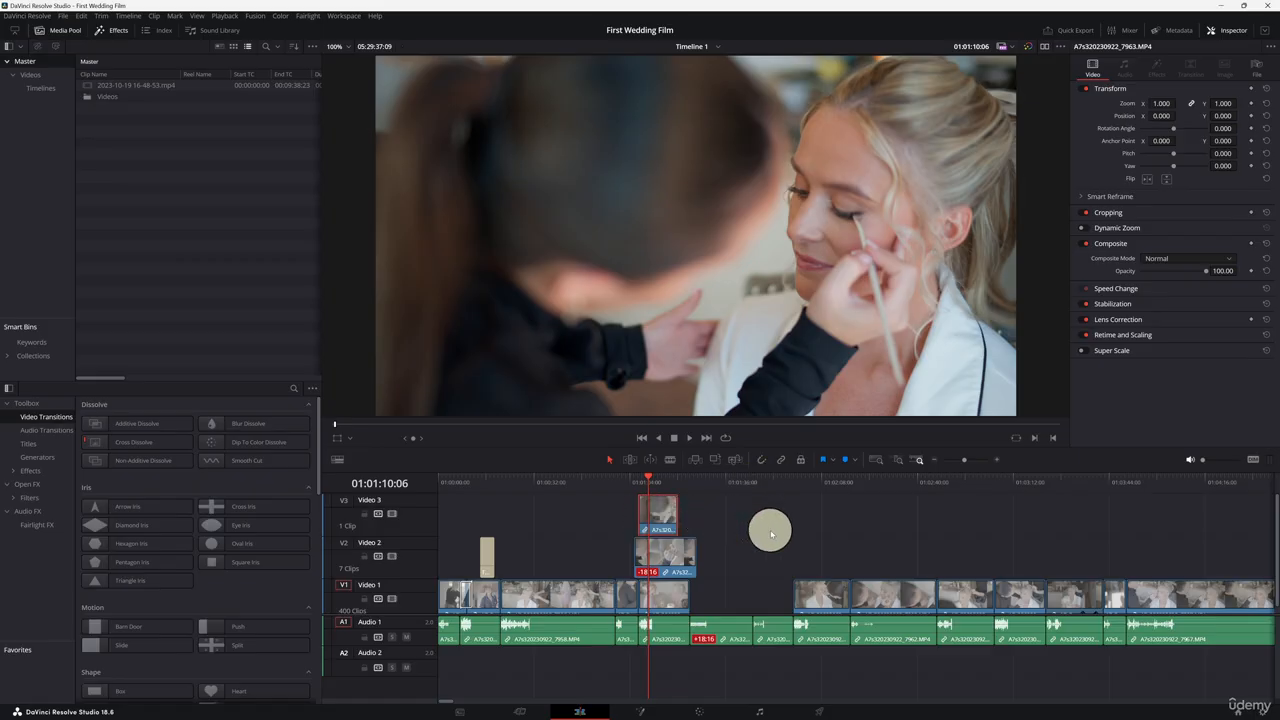
{"action": "key", "text": "e"}
{"action": "key", "text": "ctrl+z"}
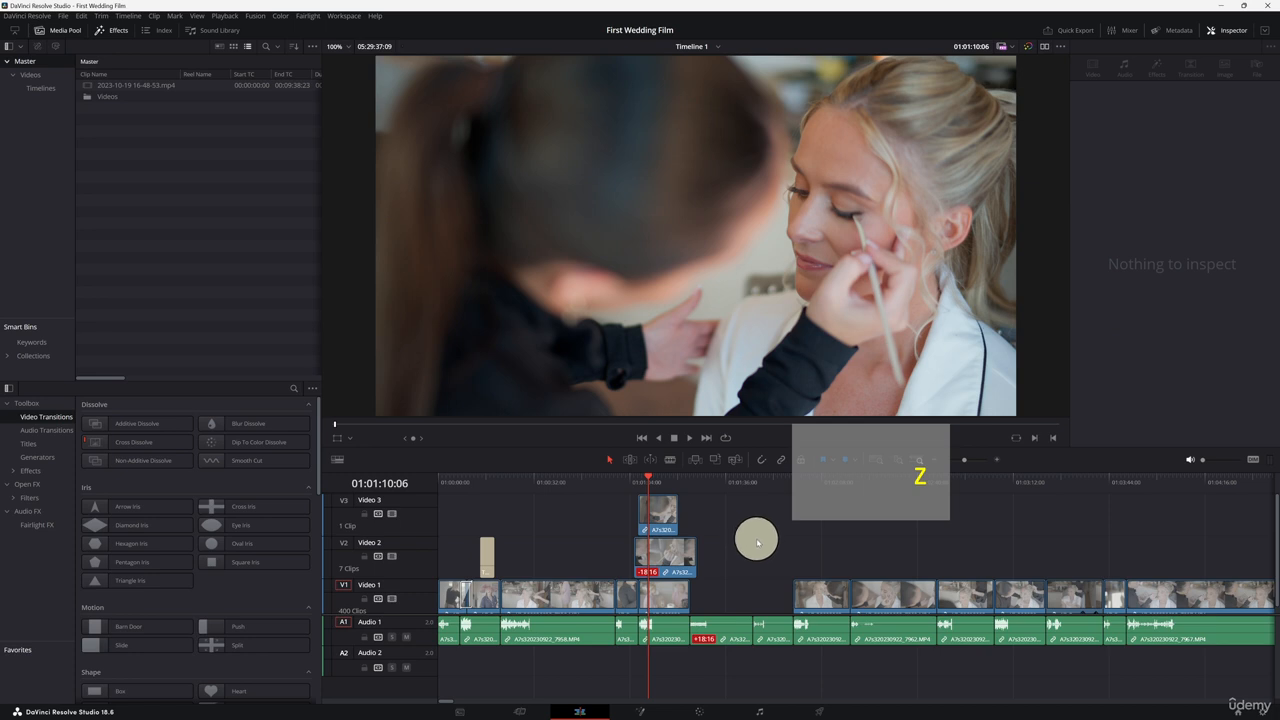
Step: Try splitting the clips at a new playhead position, then undo the split
{"action": "left_click_drag", "start_coordinate": [722, 482], "coordinate": [656, 478]}
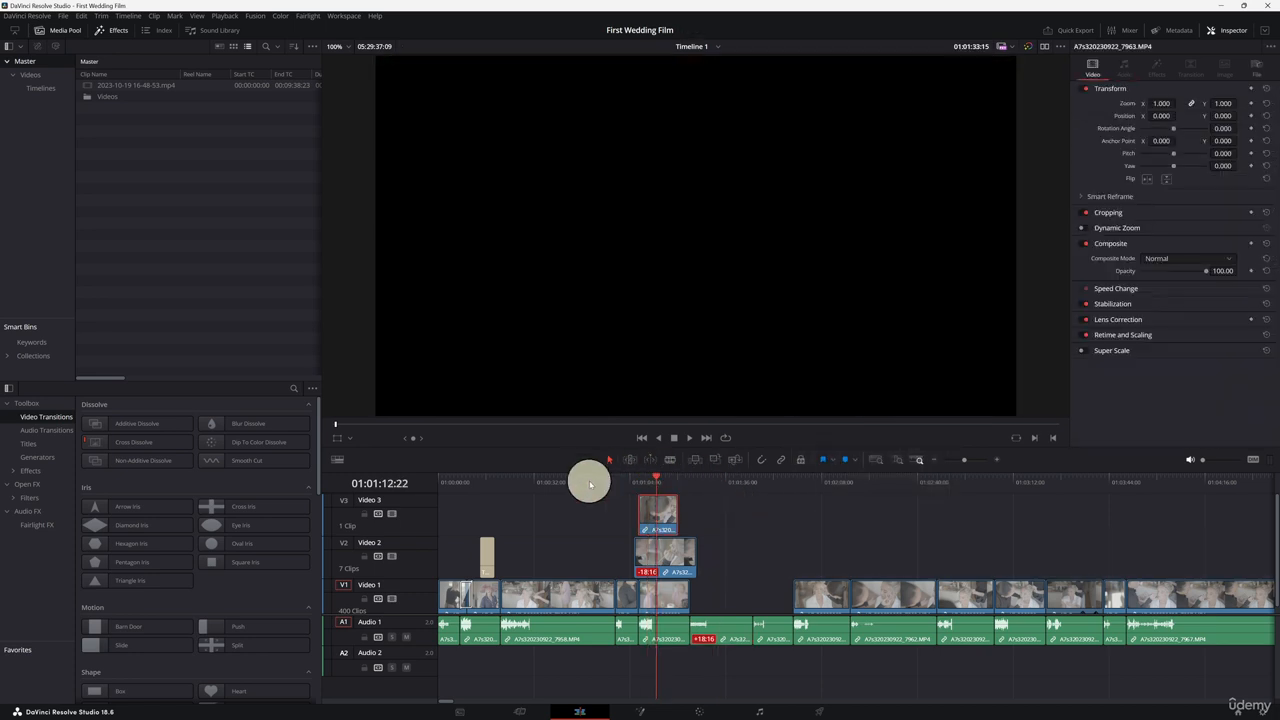
{"action": "left_click", "coordinate": [599, 524]}
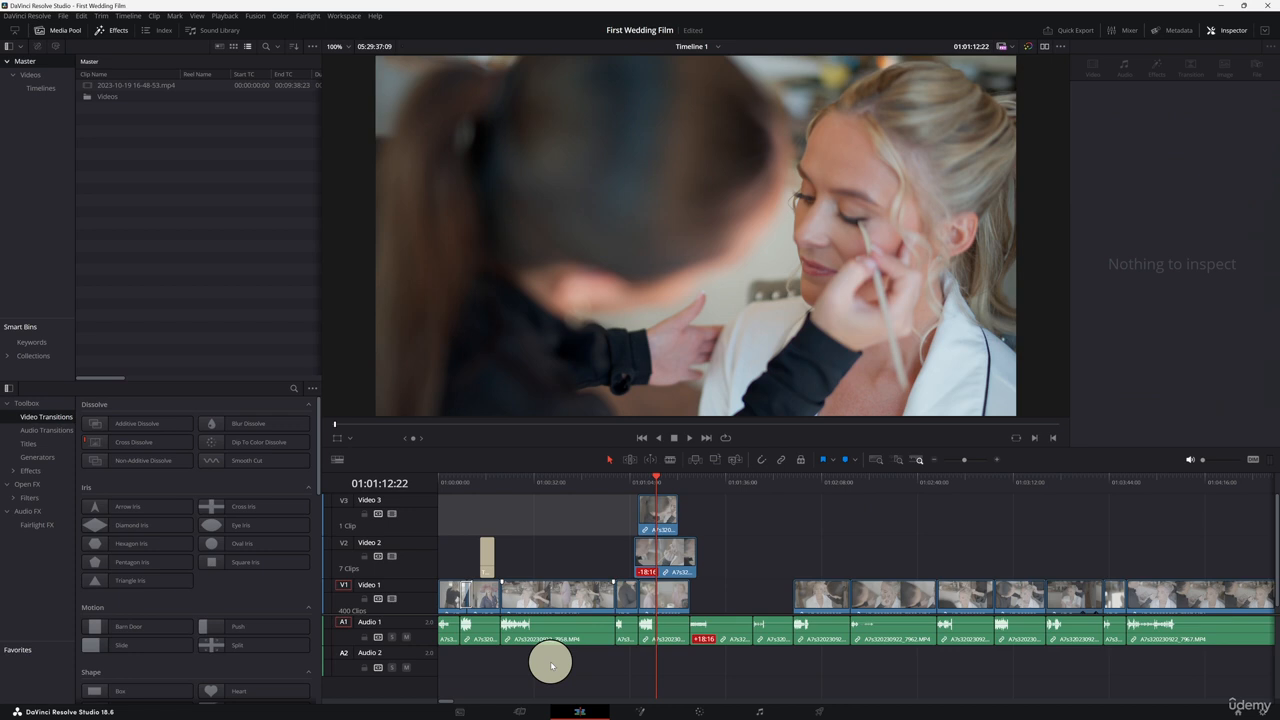
{"action": "key", "text": "ctrl+b"}
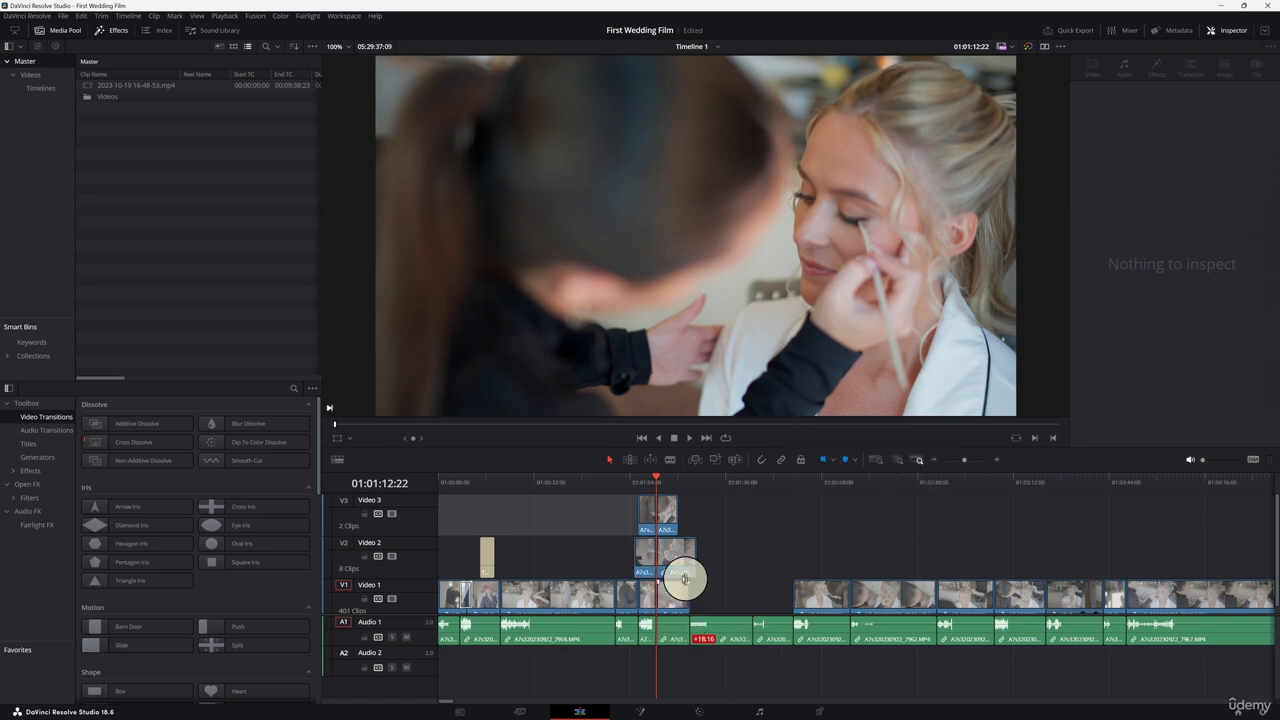
{"action": "left_click_drag", "start_coordinate": [674, 489], "coordinate": [680, 492]}
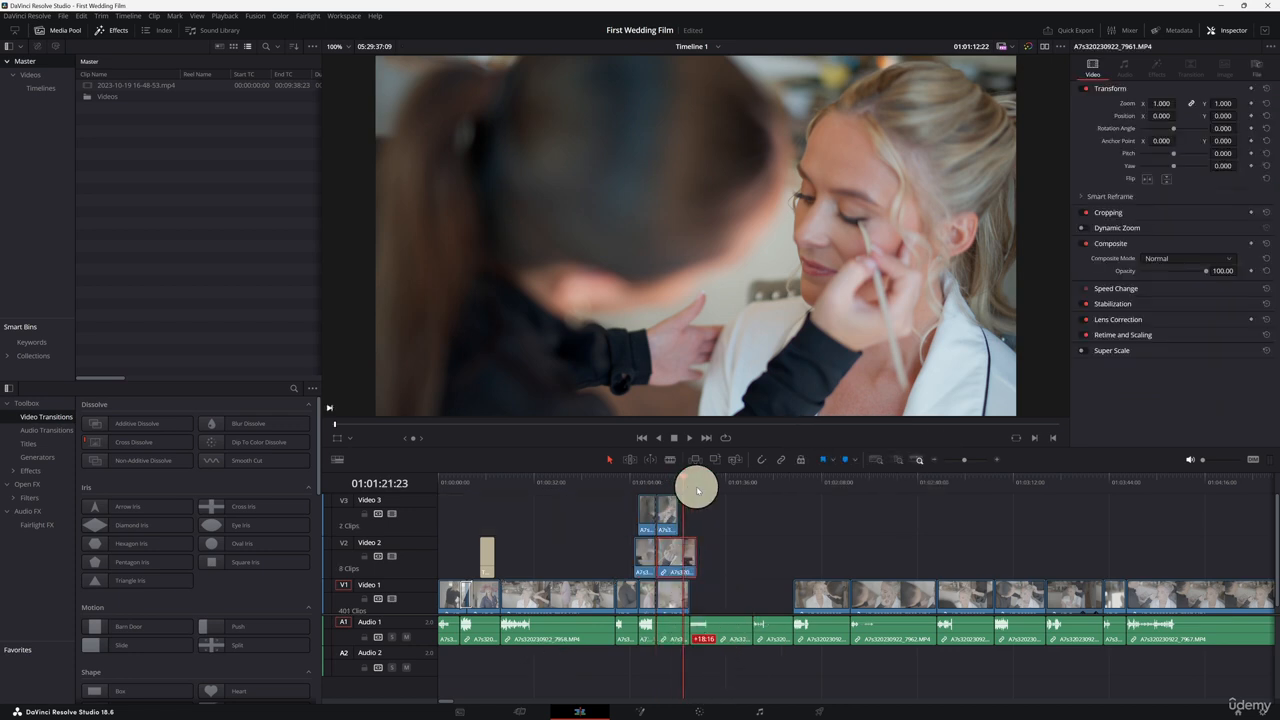
{"action": "key", "text": "ctrl+z"}
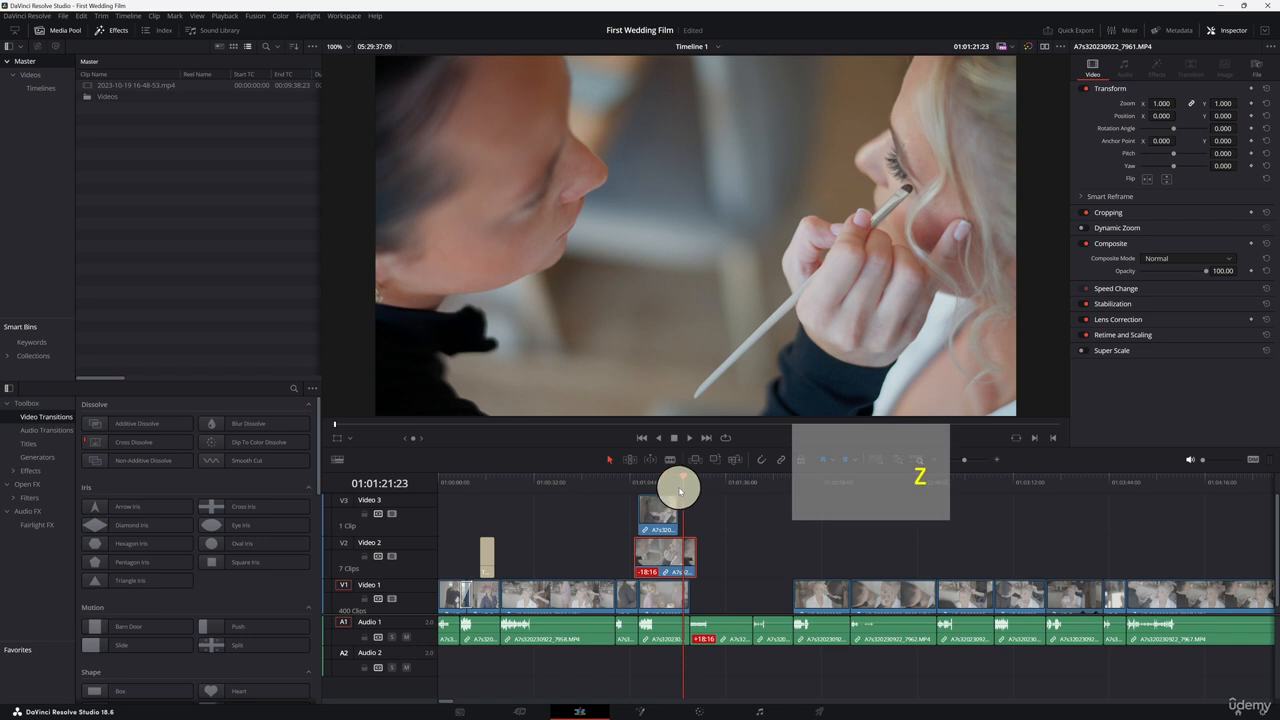
Step: Try moving the Video 2 clip and extending its edit to the playhead, undoing each attempt
{"action": "left_click_drag", "start_coordinate": [663, 489], "coordinate": [657, 490]}
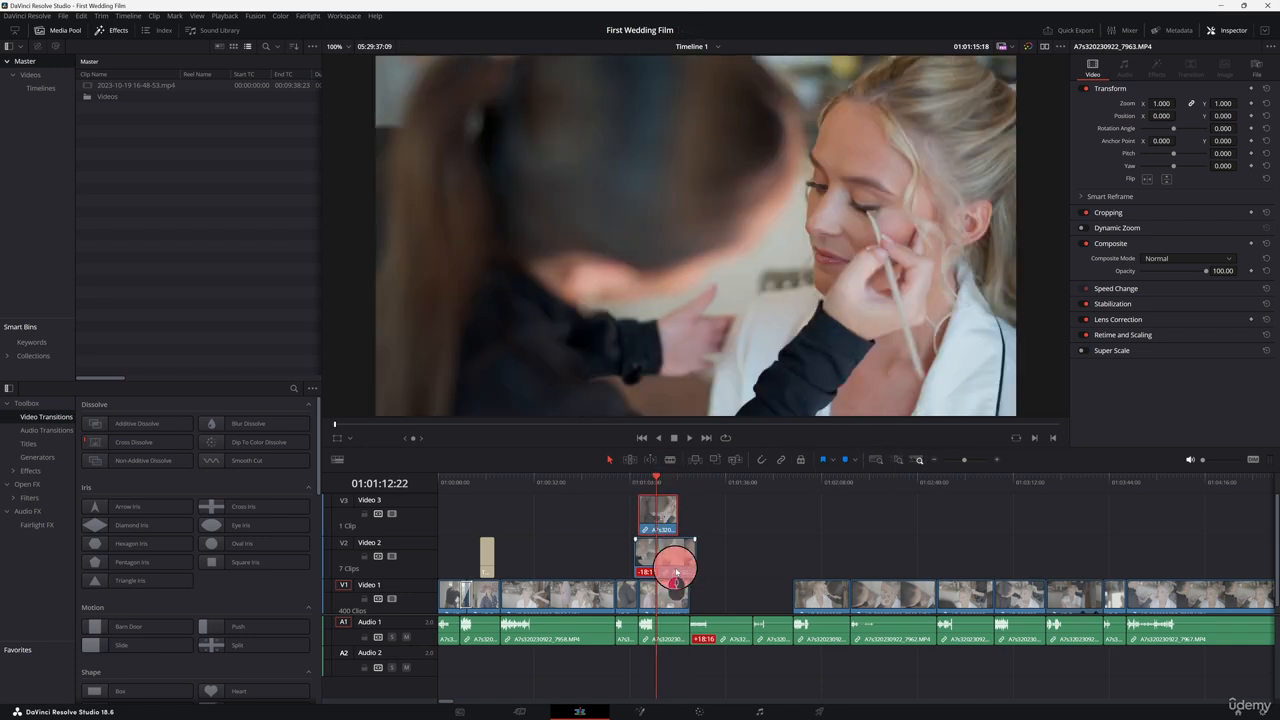
{"action": "left_click_drag", "start_coordinate": [676, 572], "coordinate": [691, 543]}
{"action": "key", "text": "e"}
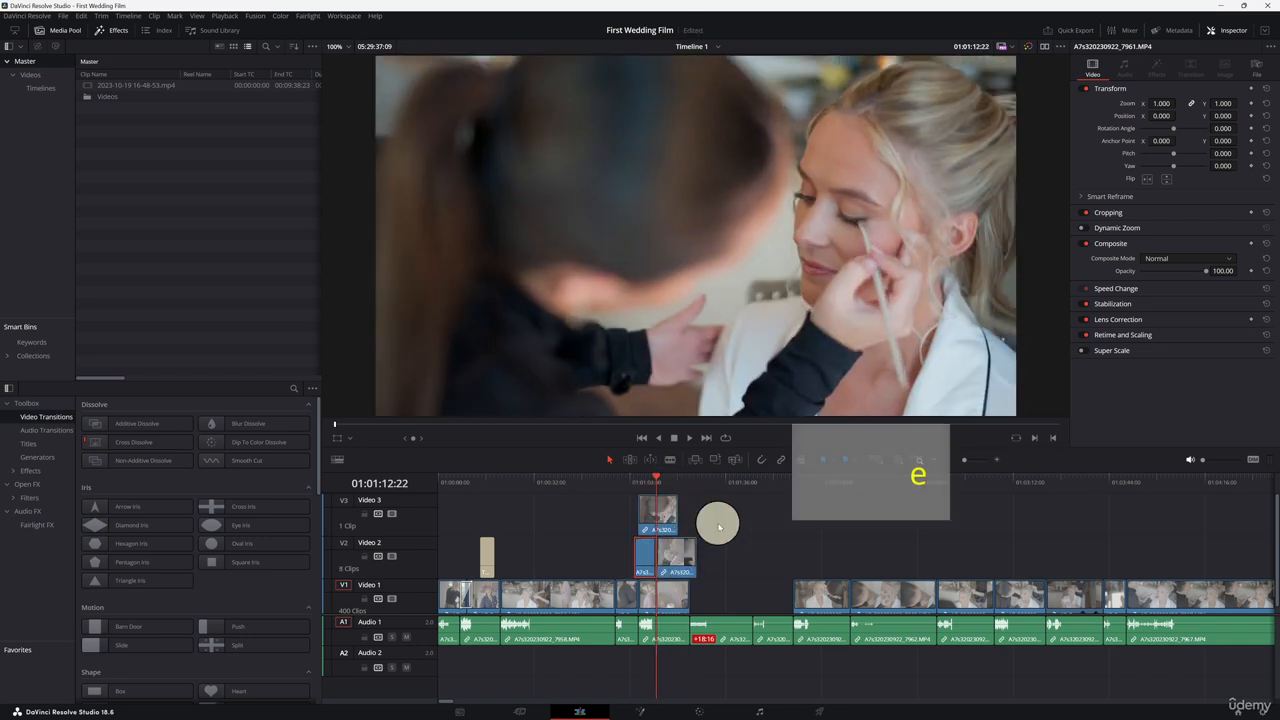
{"action": "key", "text": "ctrl+z"}
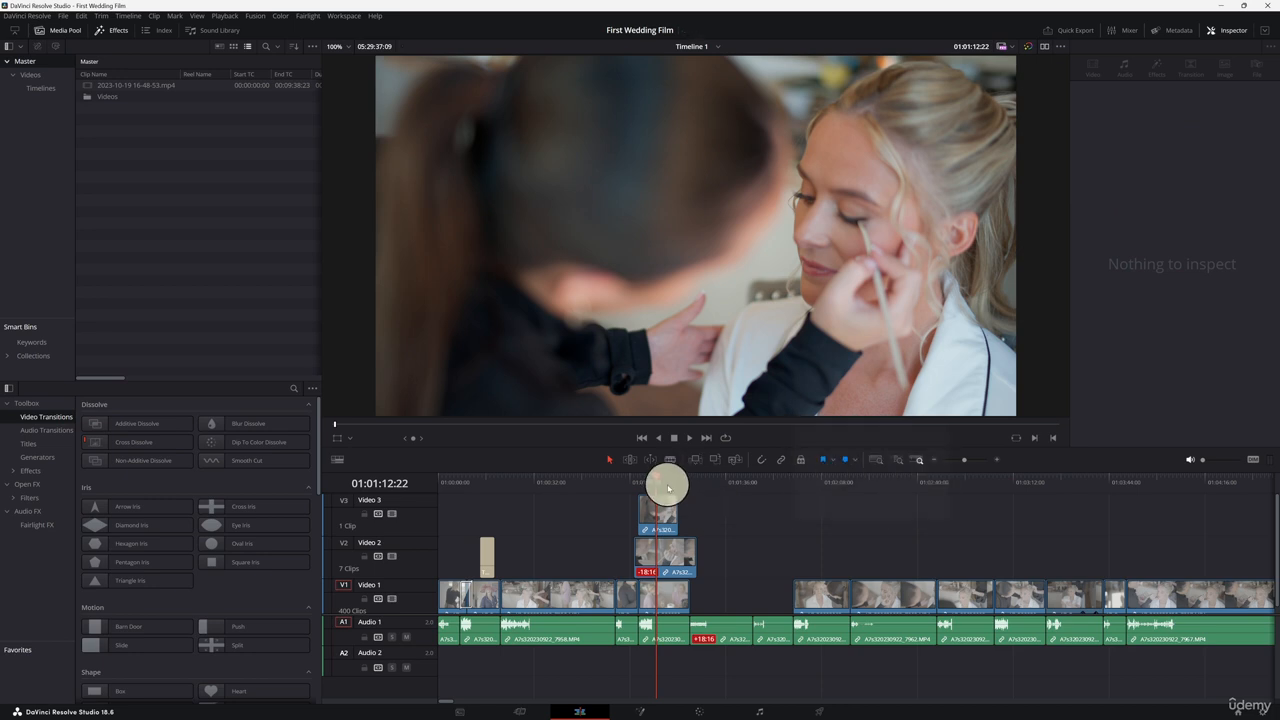
{"action": "key", "text": "e"}
{"action": "key", "text": "ctrl+z"}
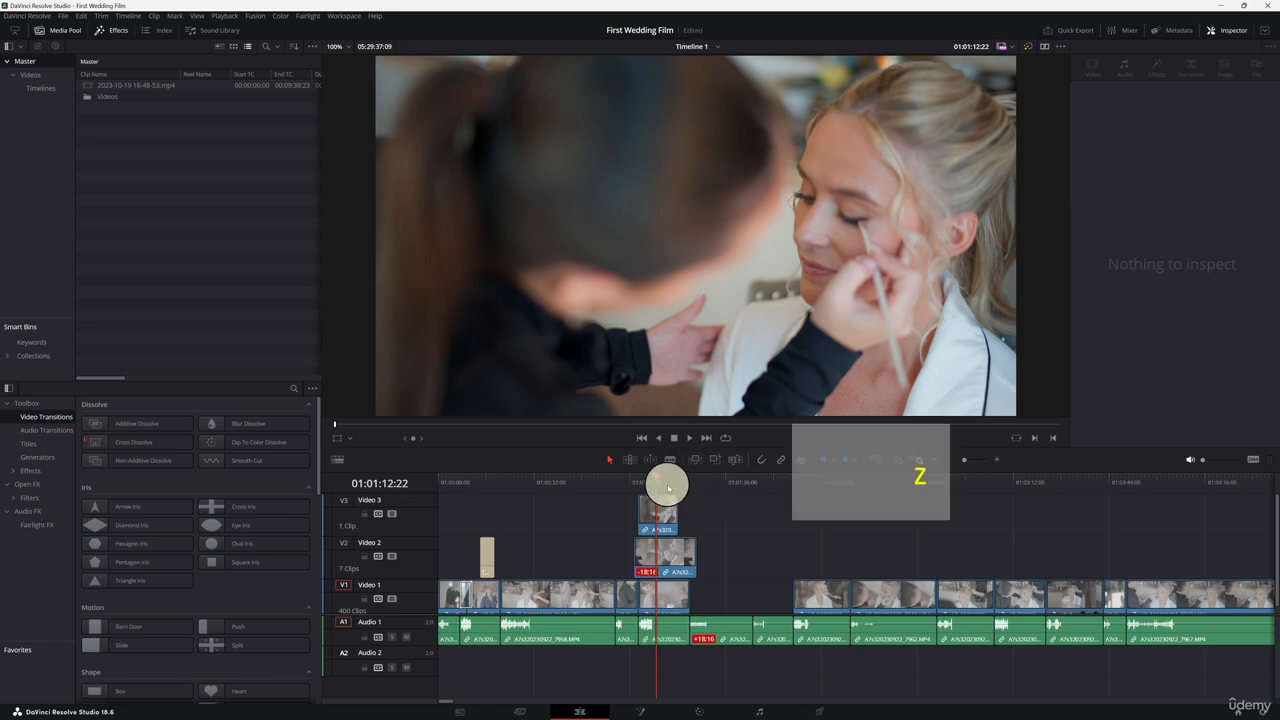
Step: Select the Video 3 clip and extend its edit to the playhead
{"action": "left_click", "coordinate": [661, 517]}
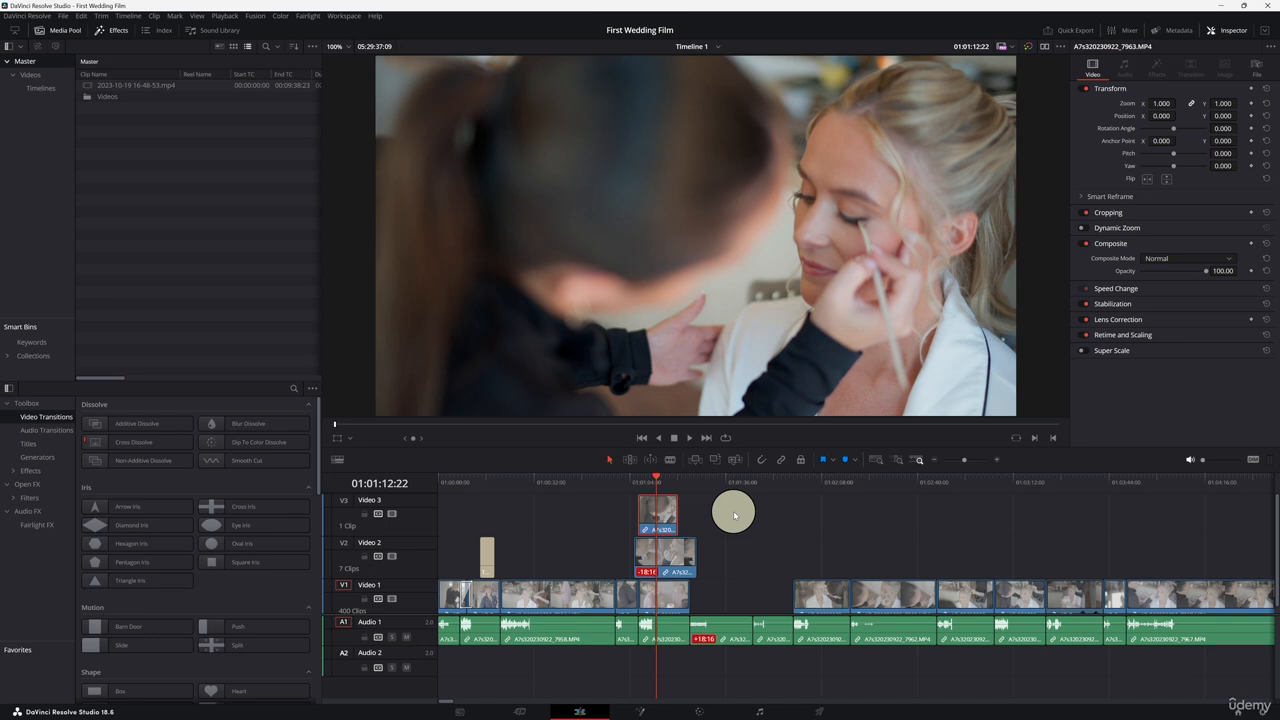
{"action": "key", "text": "e"}
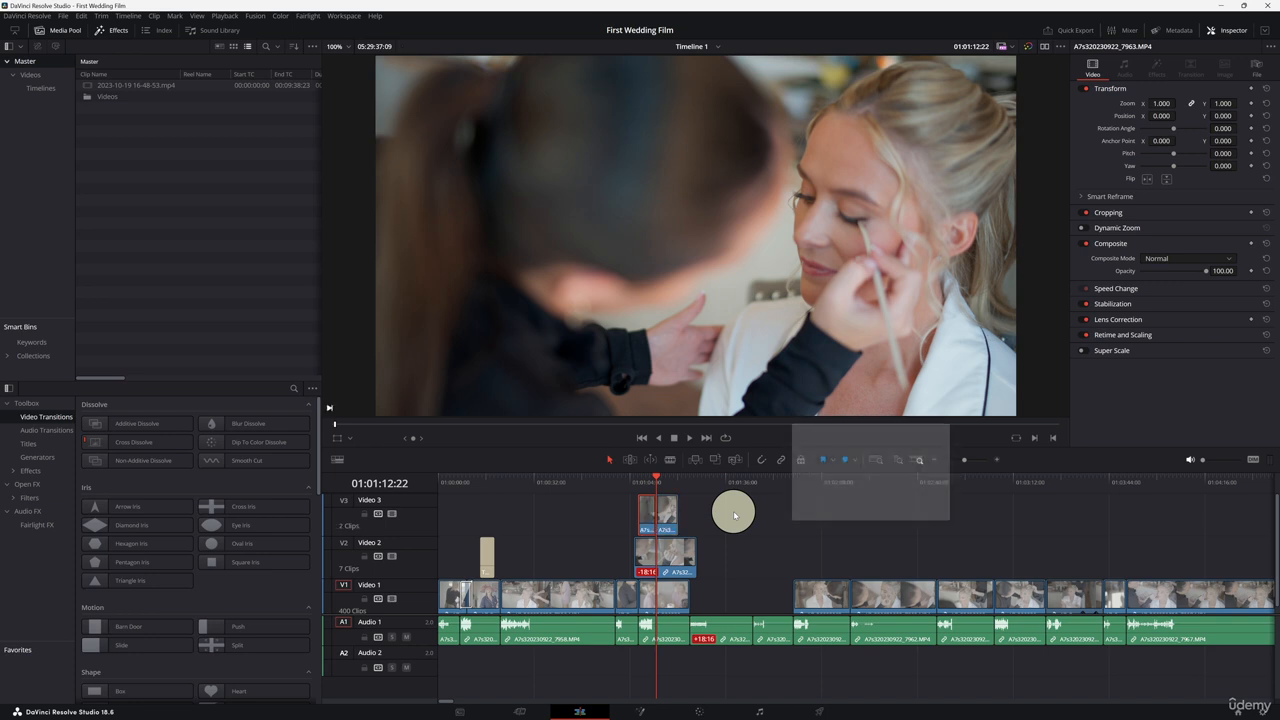
{"action": "key", "text": "e"}
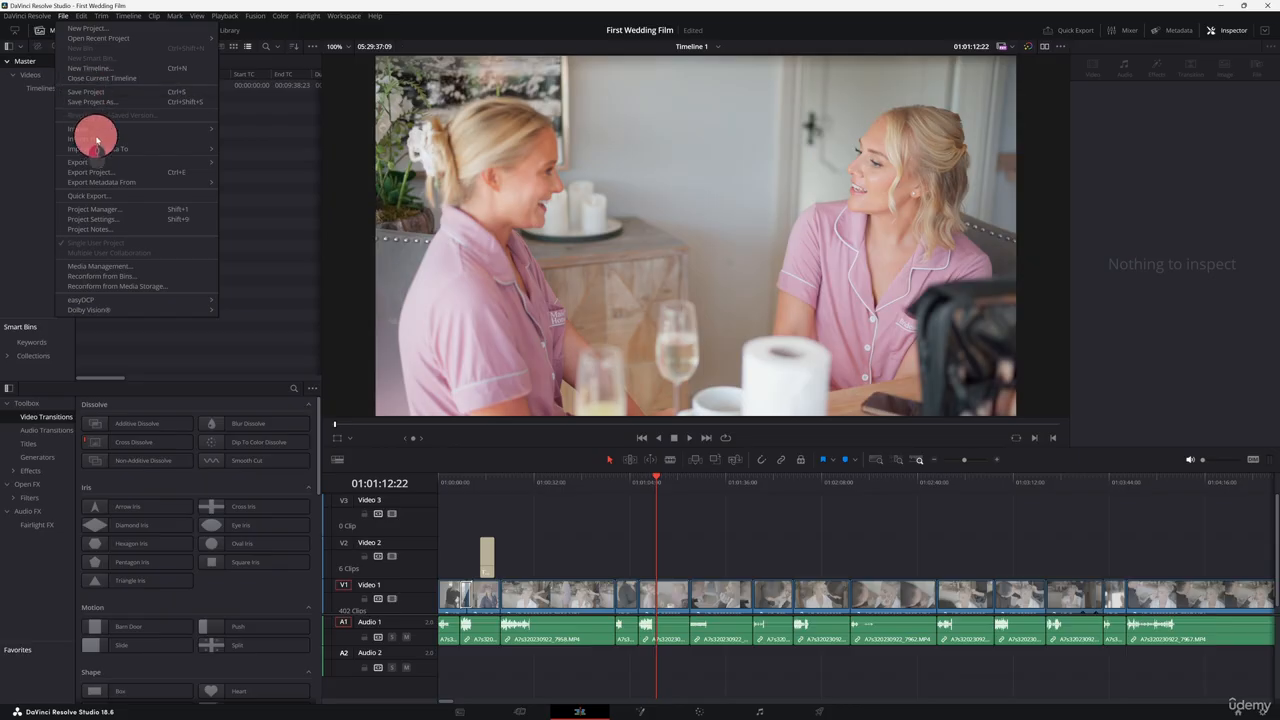
Step: Save the project settings with a vertical 1080 x 1920 timeline resolution
{"action": "left_click", "coordinate": [117, 218]}
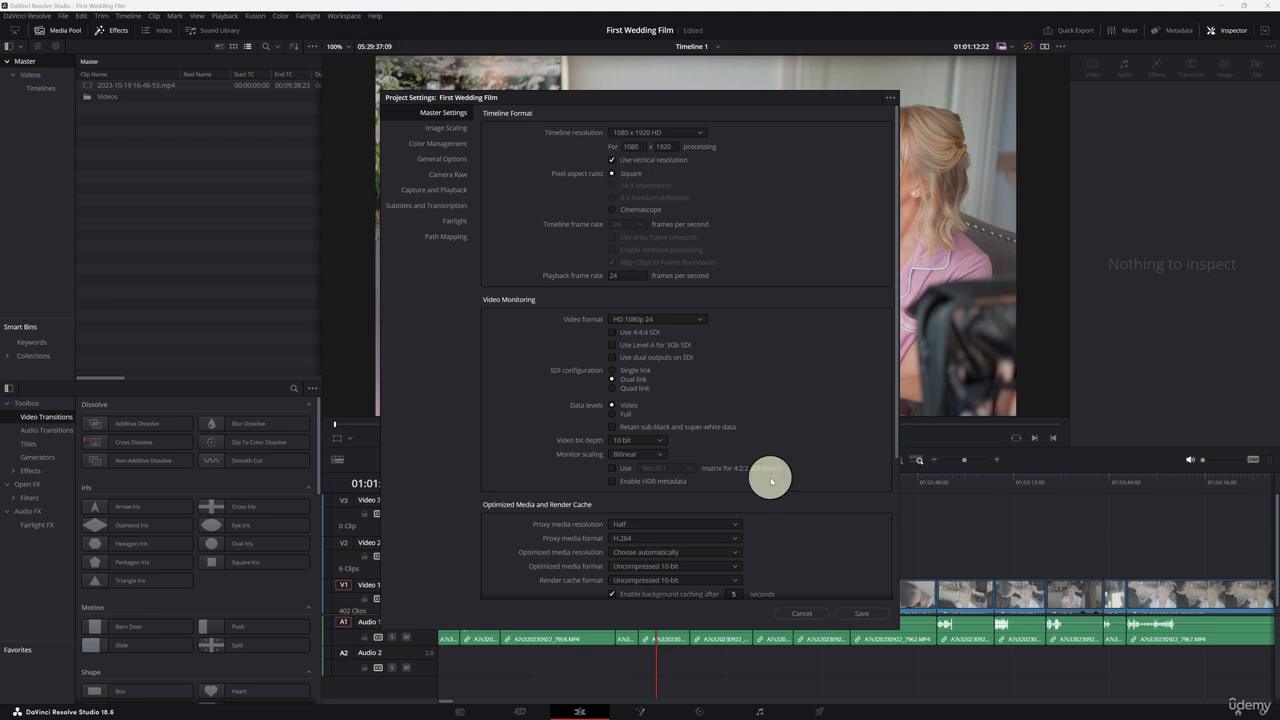
{"action": "left_click", "coordinate": [859, 612]}
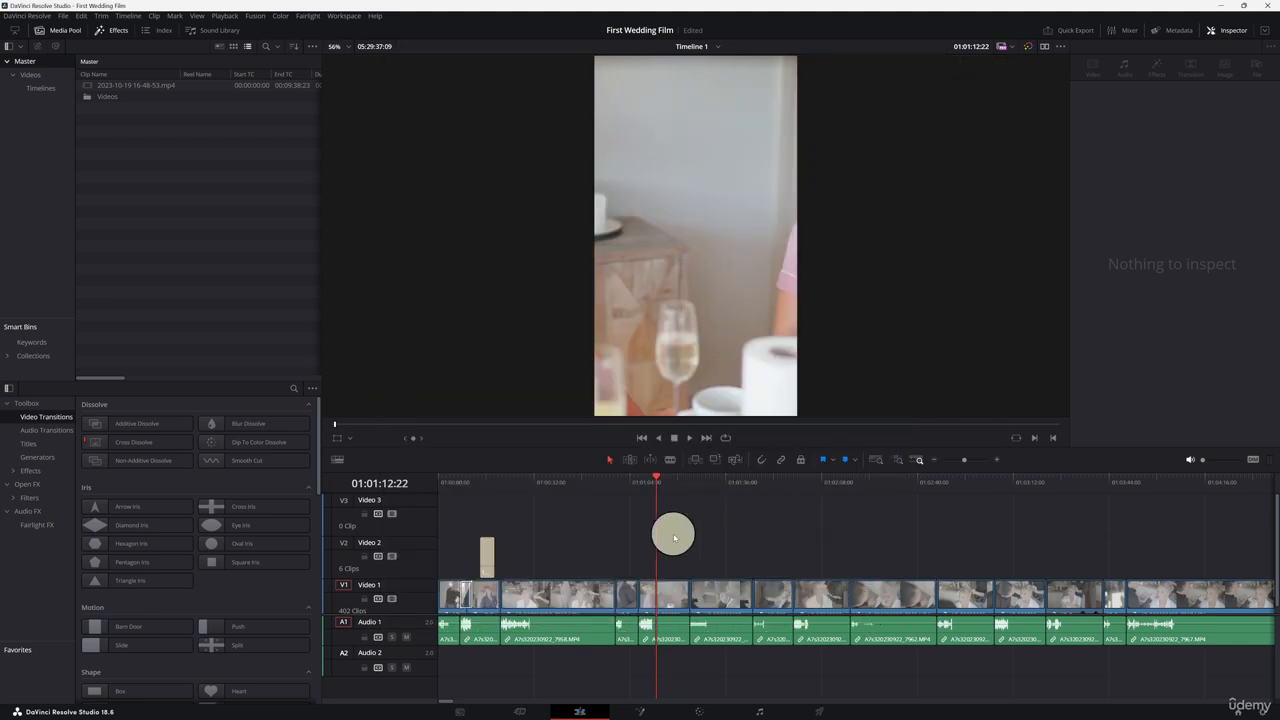
Step: Set the timeline resolution in Project Settings to a custom 2000 x 3000
{"action": "left_click_drag", "start_coordinate": [660, 488], "coordinate": [709, 491]}
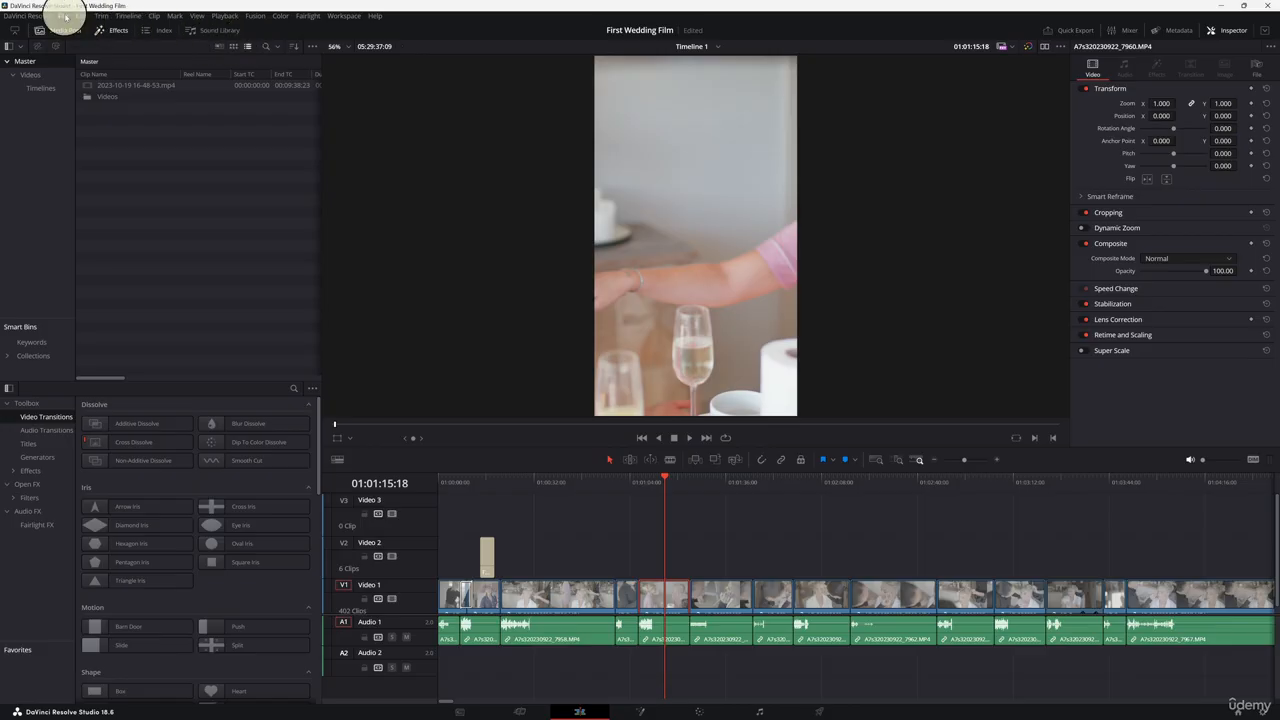
{"action": "left_click", "coordinate": [62, 16]}
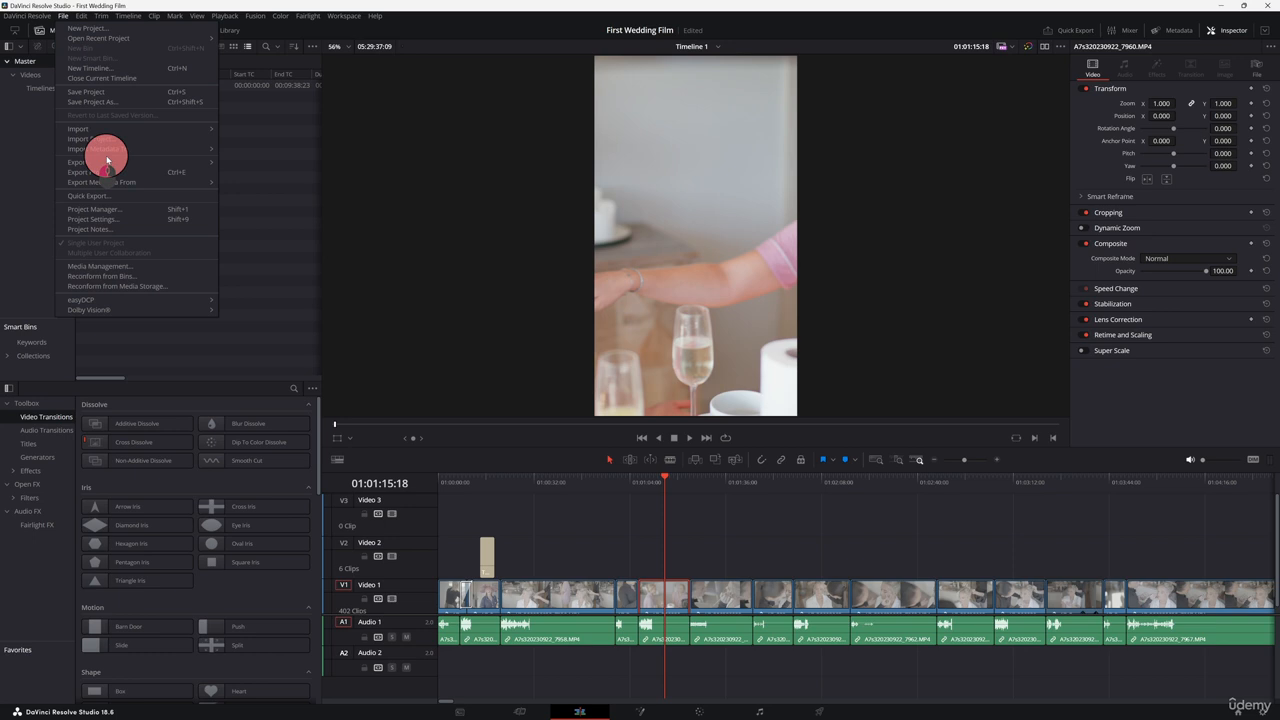
{"action": "left_click", "coordinate": [131, 224]}
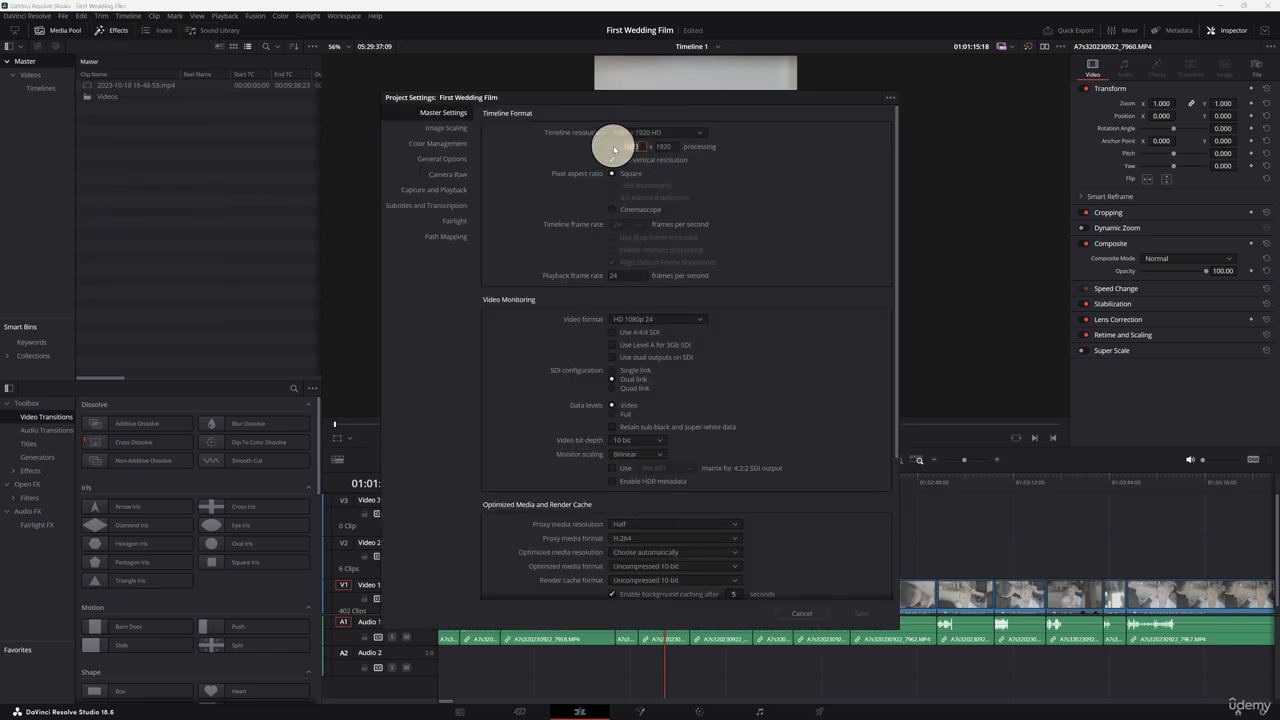
{"action": "type", "text": "2000"}
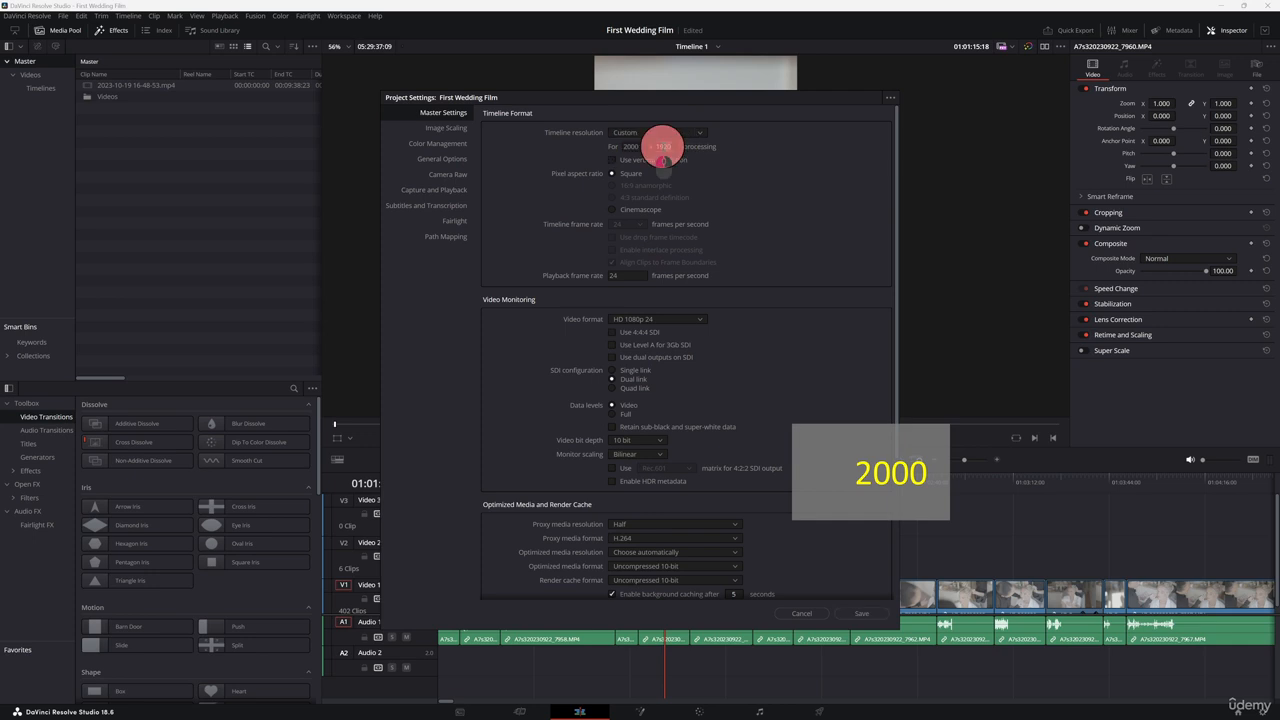
{"action": "left_click", "coordinate": [662, 145]}
{"action": "type", "text": "3000"}
{"action": "left_click", "coordinate": [864, 615]}
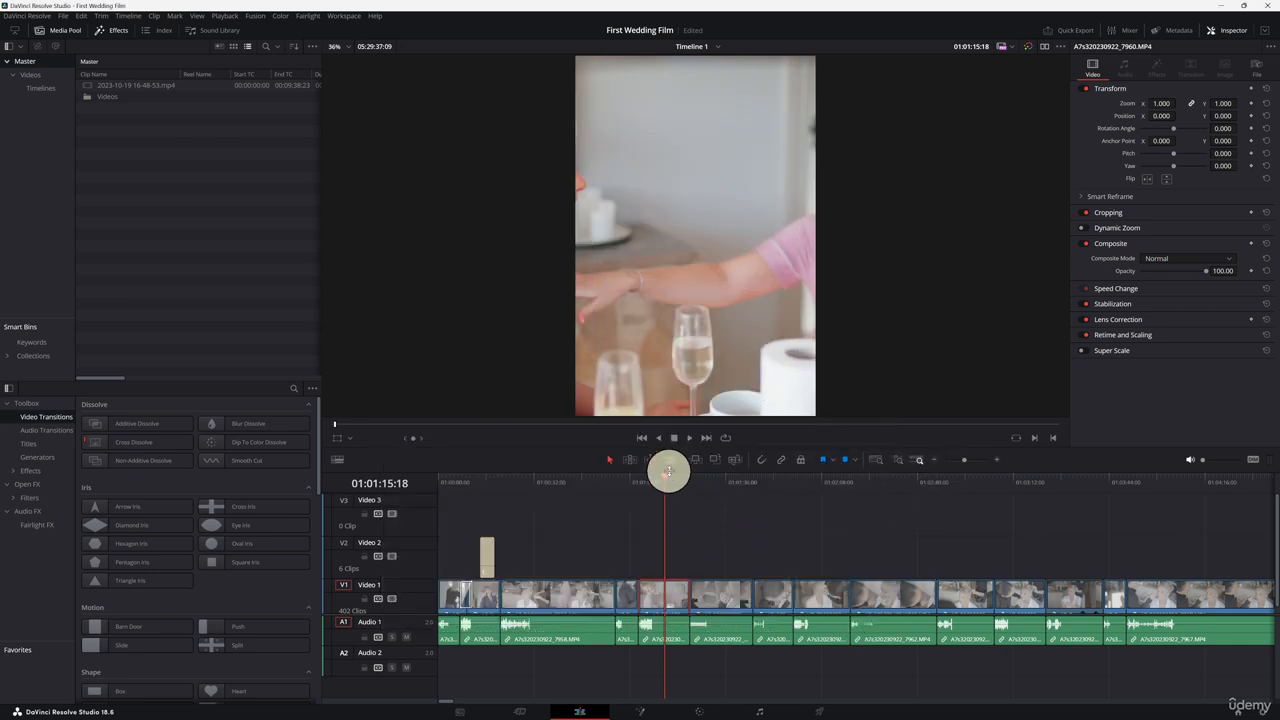
Step: Change the custom timeline resolution in Project Settings to 1000 x 1500
{"action": "left_click_drag", "start_coordinate": [668, 477], "coordinate": [665, 482]}
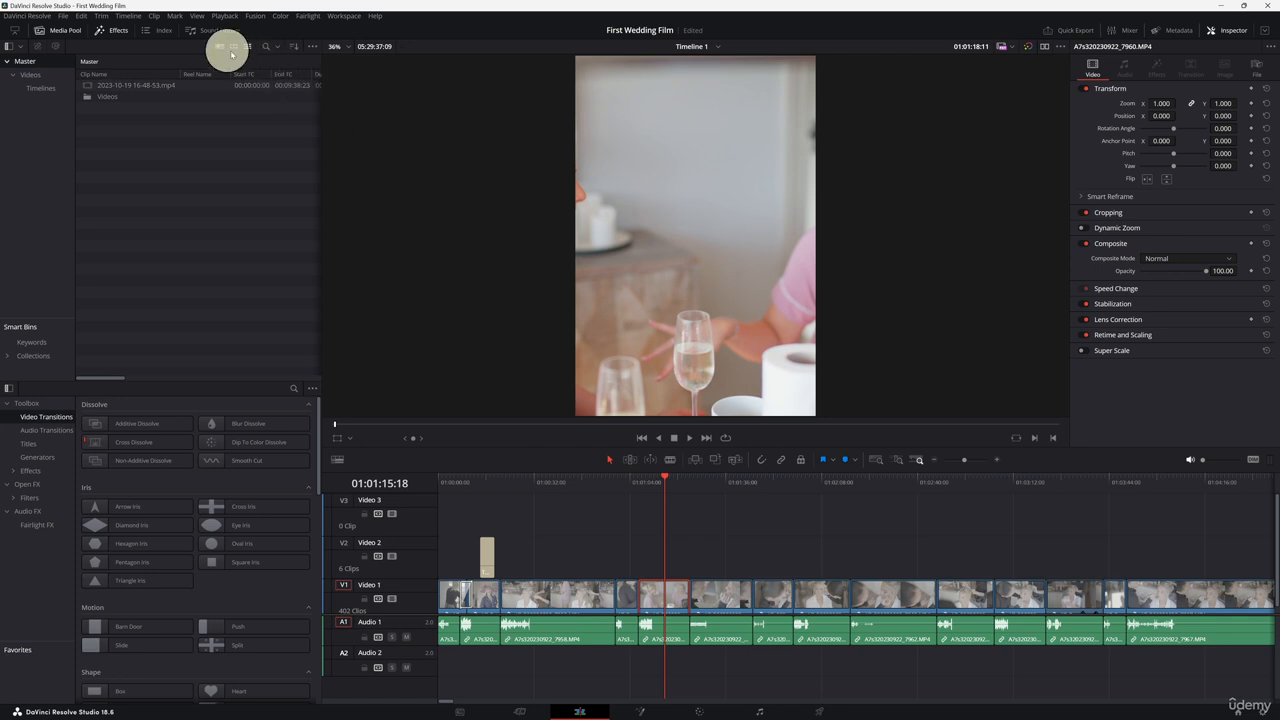
{"action": "left_click", "coordinate": [63, 16]}
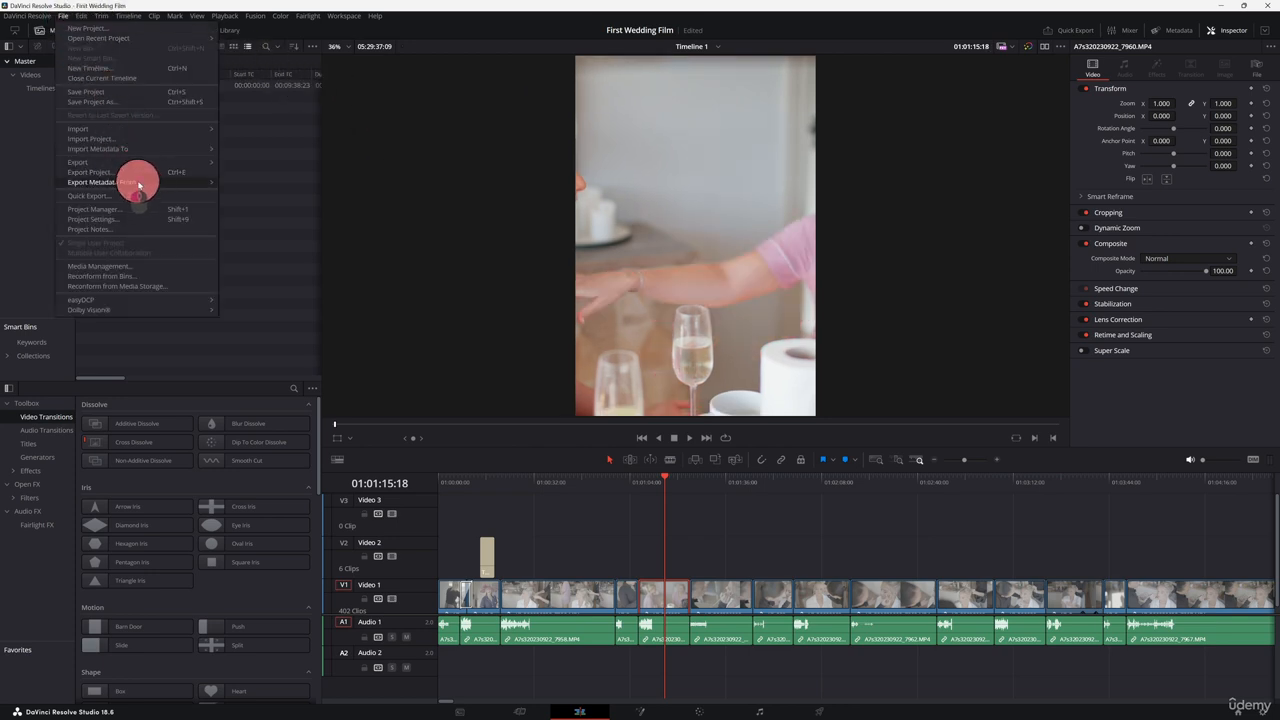
{"action": "left_click", "coordinate": [118, 218]}
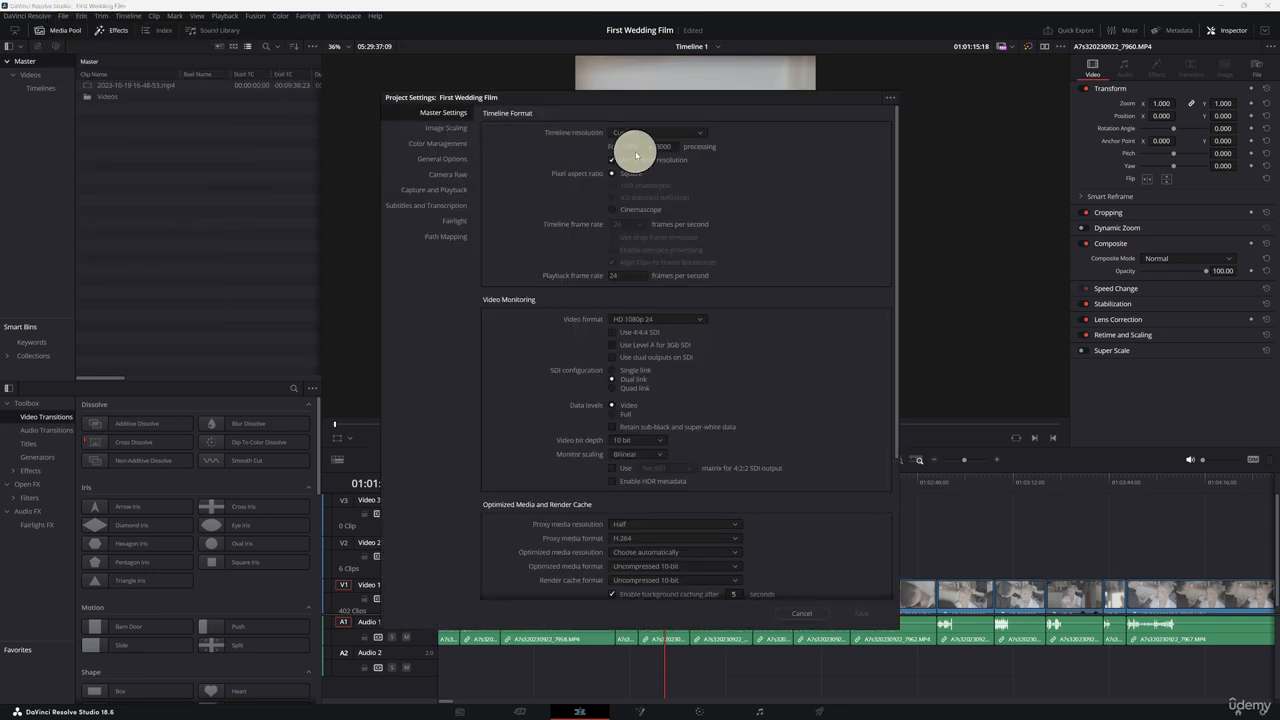
{"action": "type", "text": "1000"}
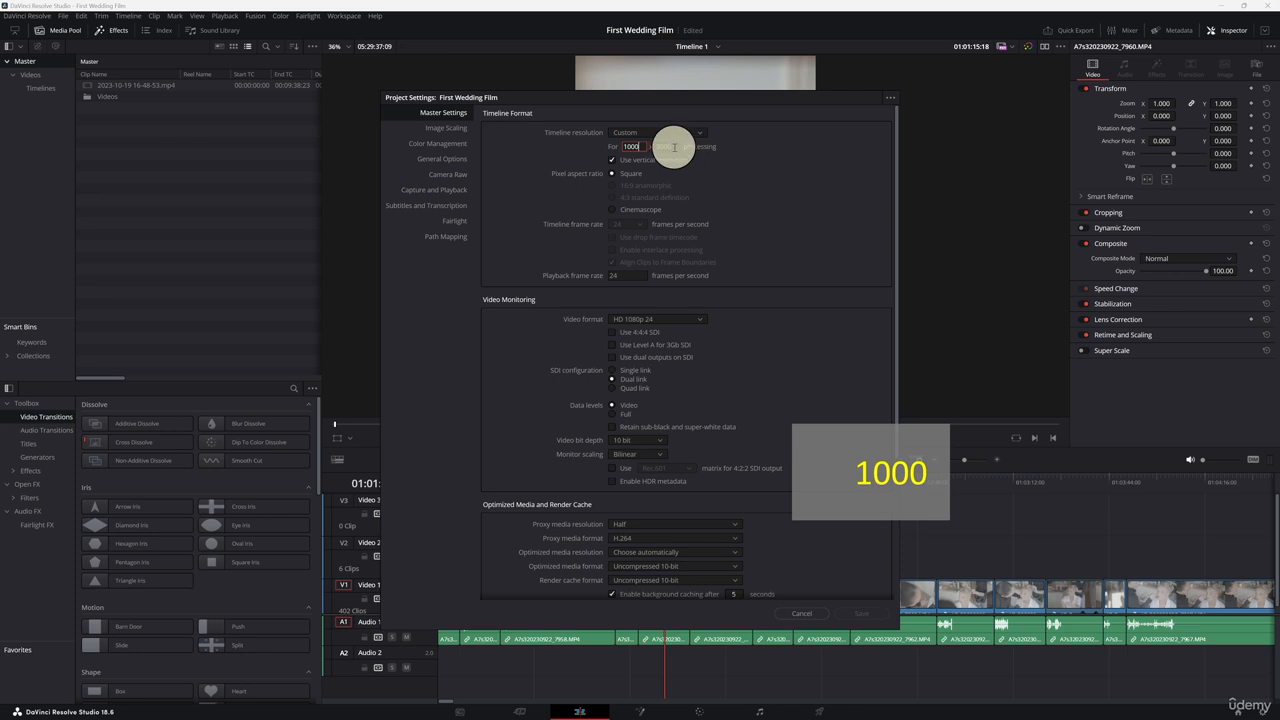
{"action": "double_click", "coordinate": [655, 148]}
{"action": "type", "text": "1500"}
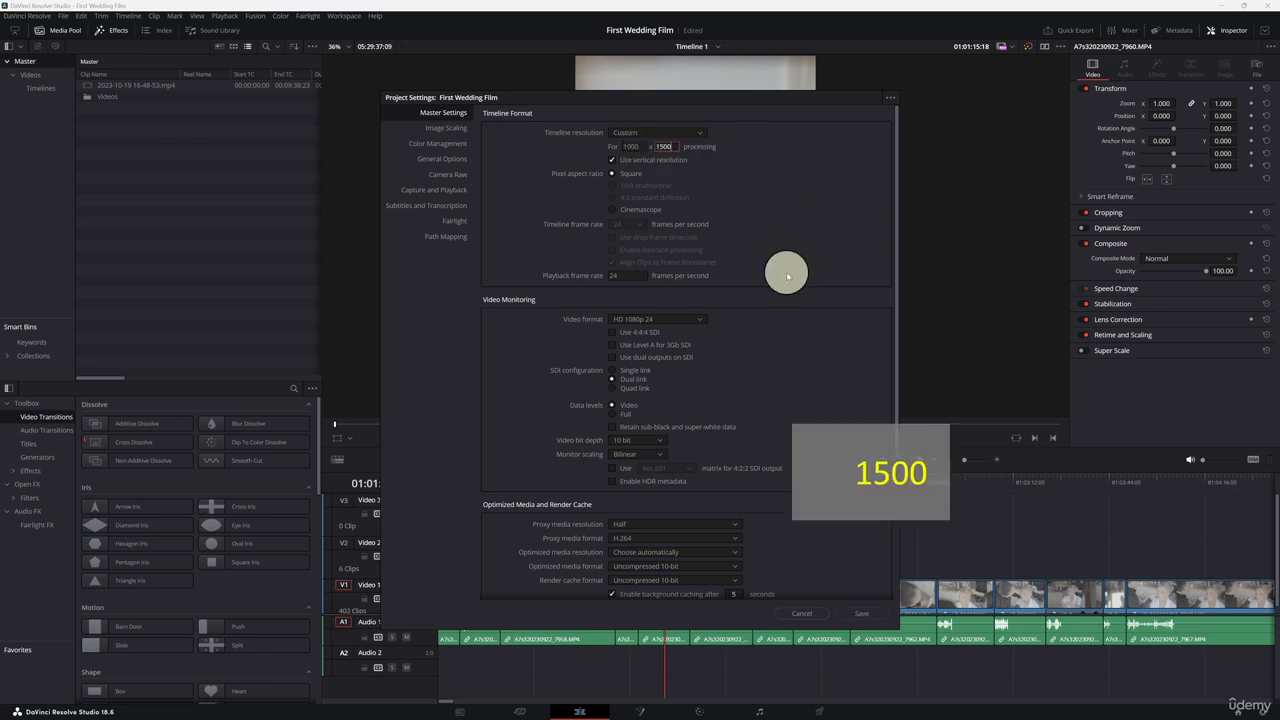
{"action": "left_click", "coordinate": [860, 610]}
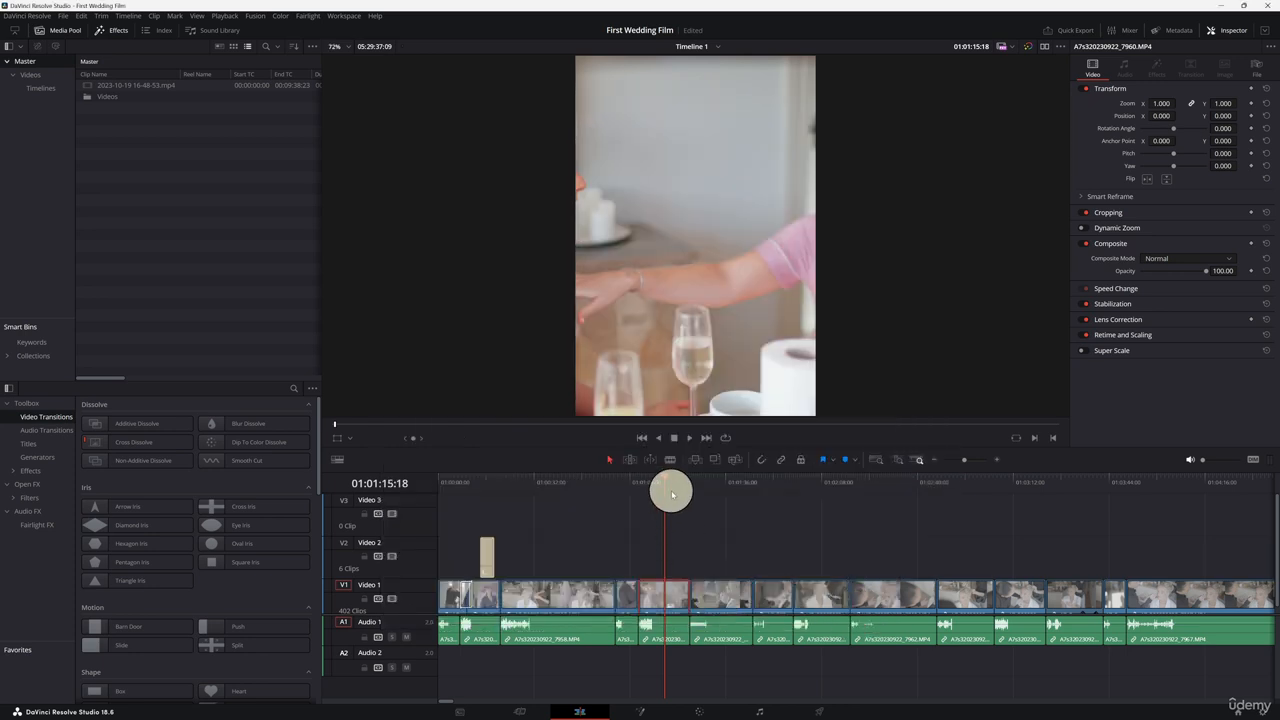
Step: Copy the clip, paste it further along, and move the copy onto Video 3 directly above the Video 2 clip
{"action": "left_click_drag", "start_coordinate": [662, 484], "coordinate": [671, 486]}
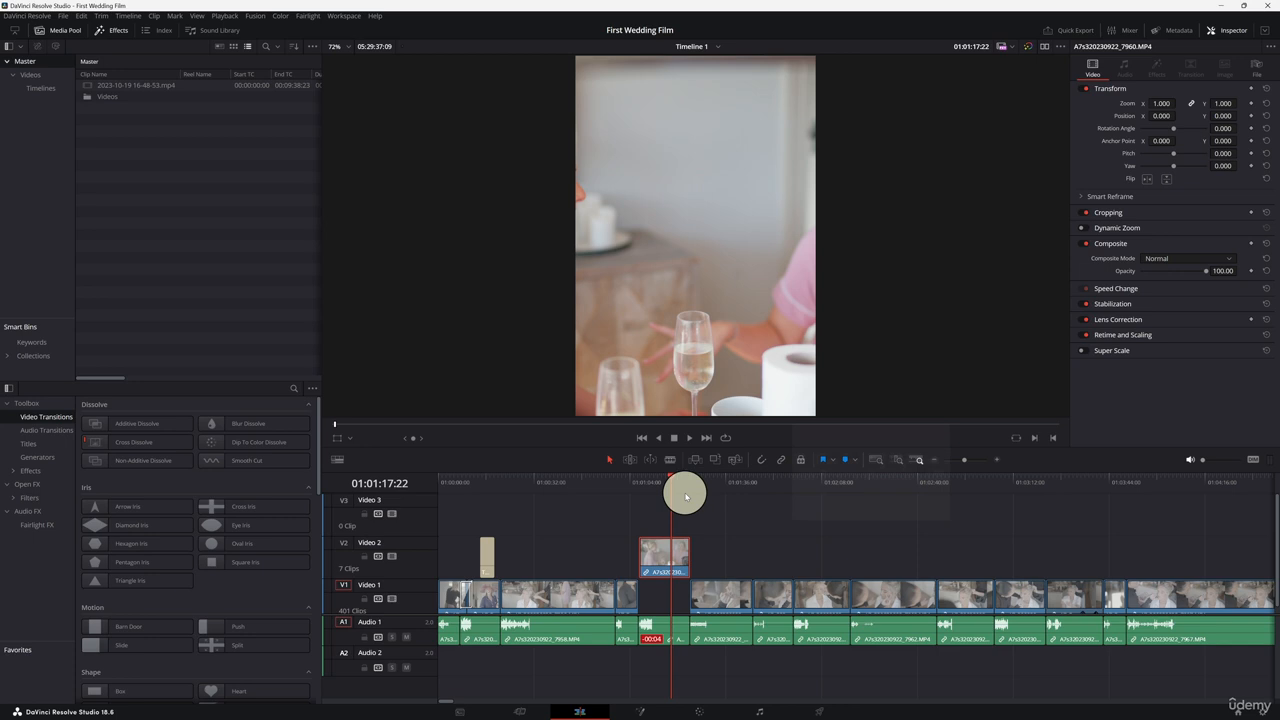
{"action": "key", "text": "ctrl+c"}
{"action": "left_click", "coordinate": [703, 483]}
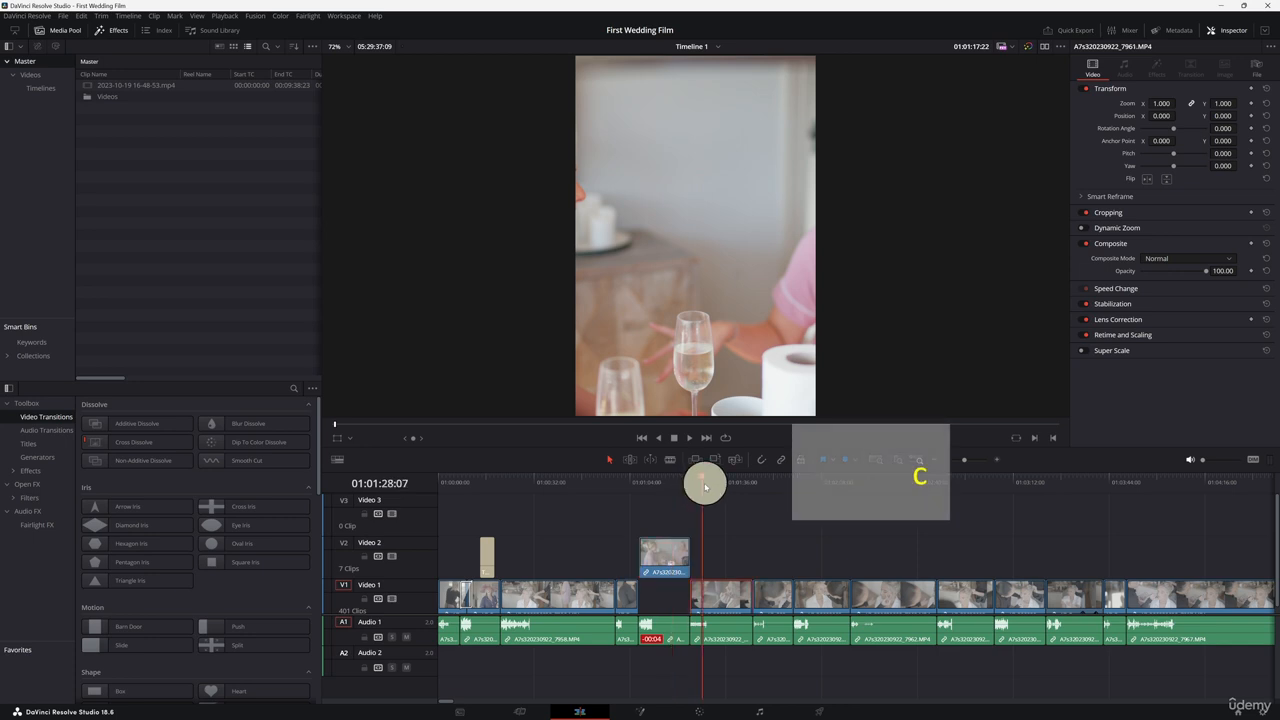
{"action": "key", "text": "ctrl+v"}
{"action": "left_click_drag", "start_coordinate": [722, 562], "coordinate": [663, 498]}
{"action": "left_click", "coordinate": [661, 482]}
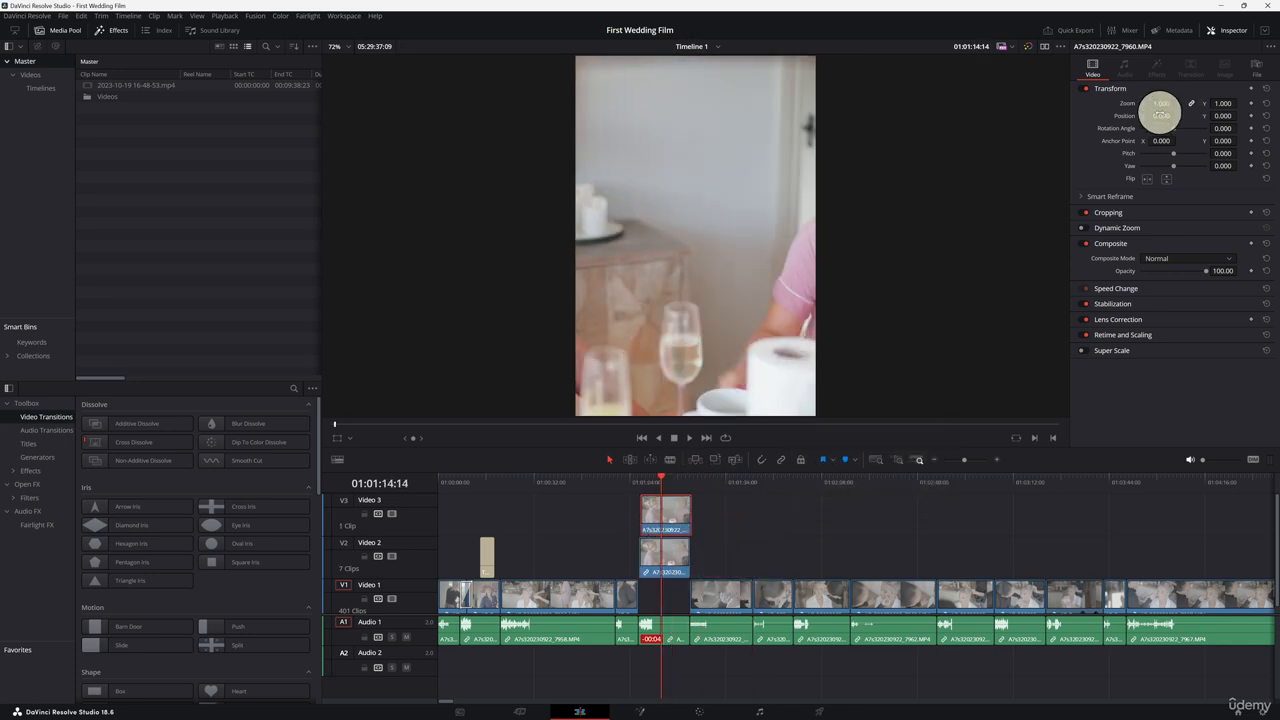
Step: Set the Video 3 clip's zoom to 0.380 and play back the stacked layout
{"action": "left_click_drag", "start_coordinate": [1162, 103], "coordinate": [1129, 104]}
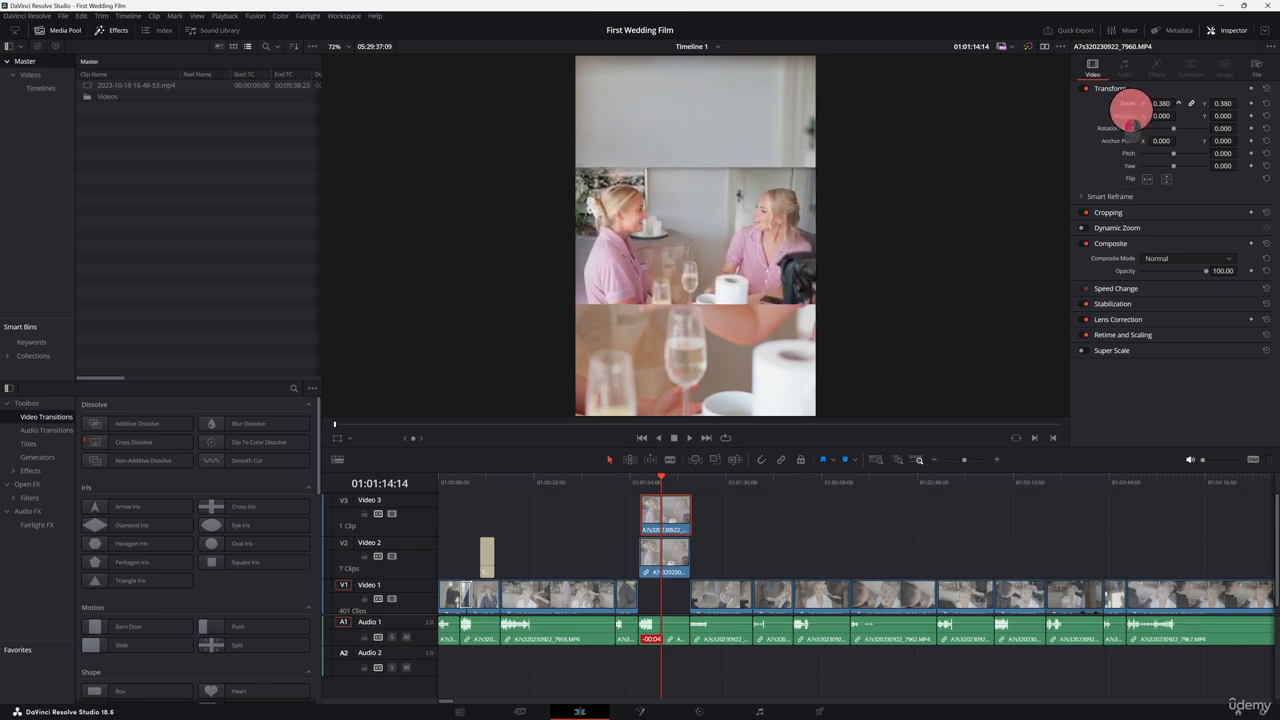
{"action": "left_click", "coordinate": [651, 484]}
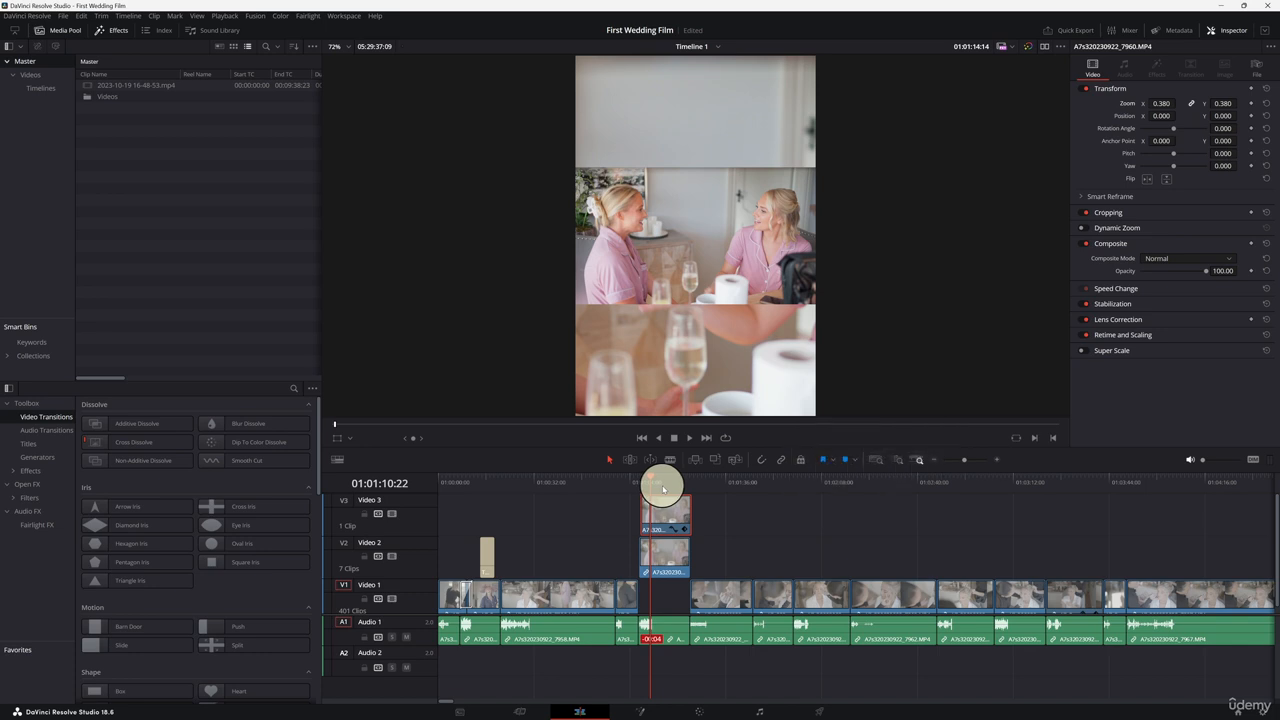
{"action": "key", "text": "space"}
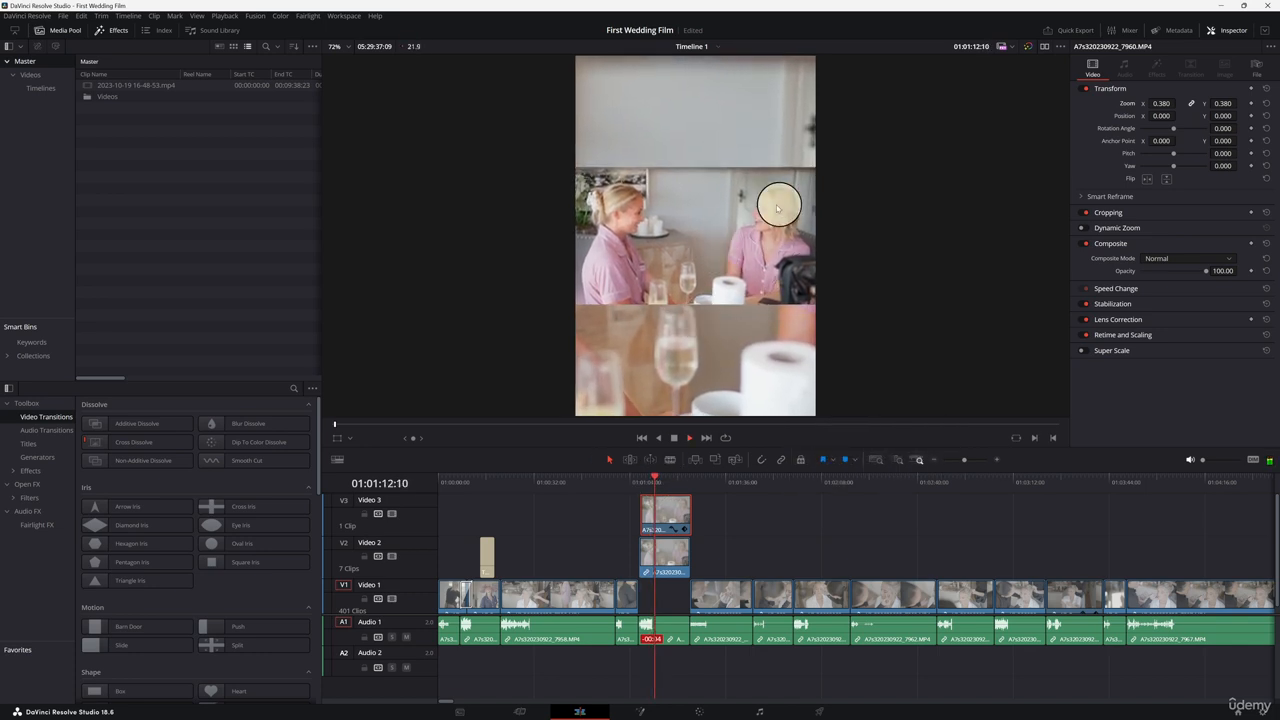
{"action": "key", "text": "space"}
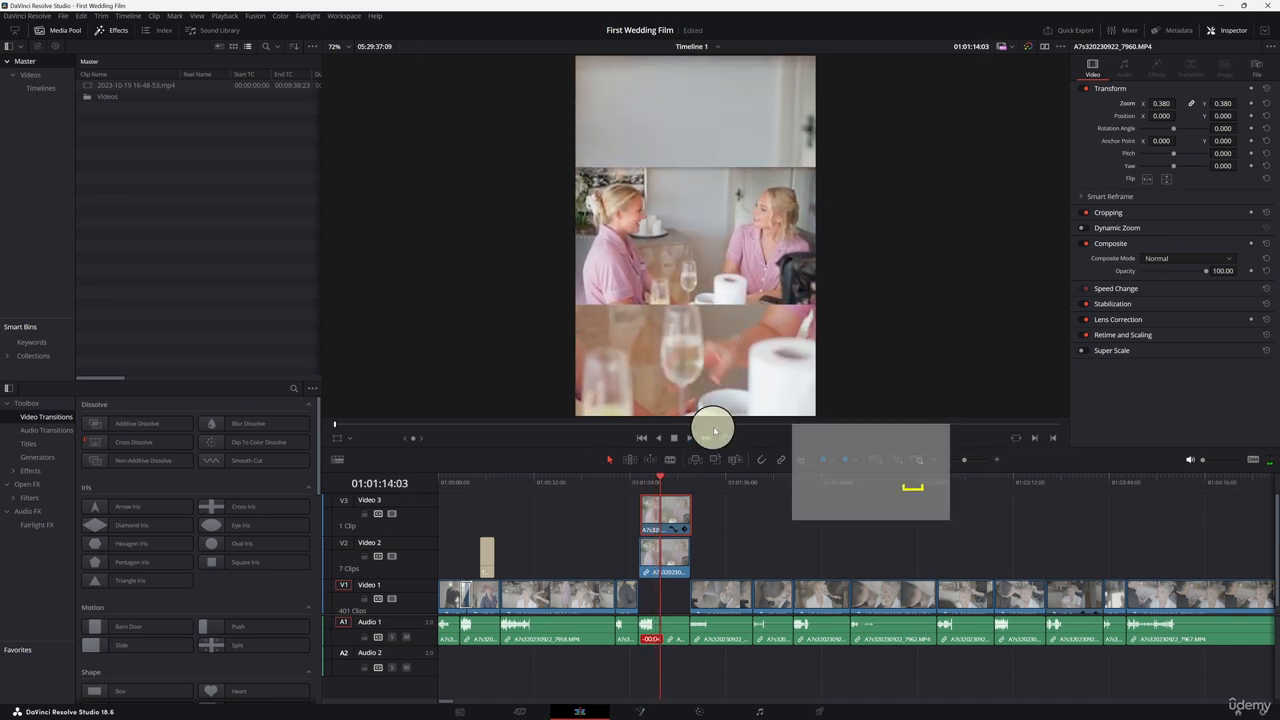
Step: Import the black rectangle image from the Desktop into the media pool
{"action": "left_click", "coordinate": [219, 175]}
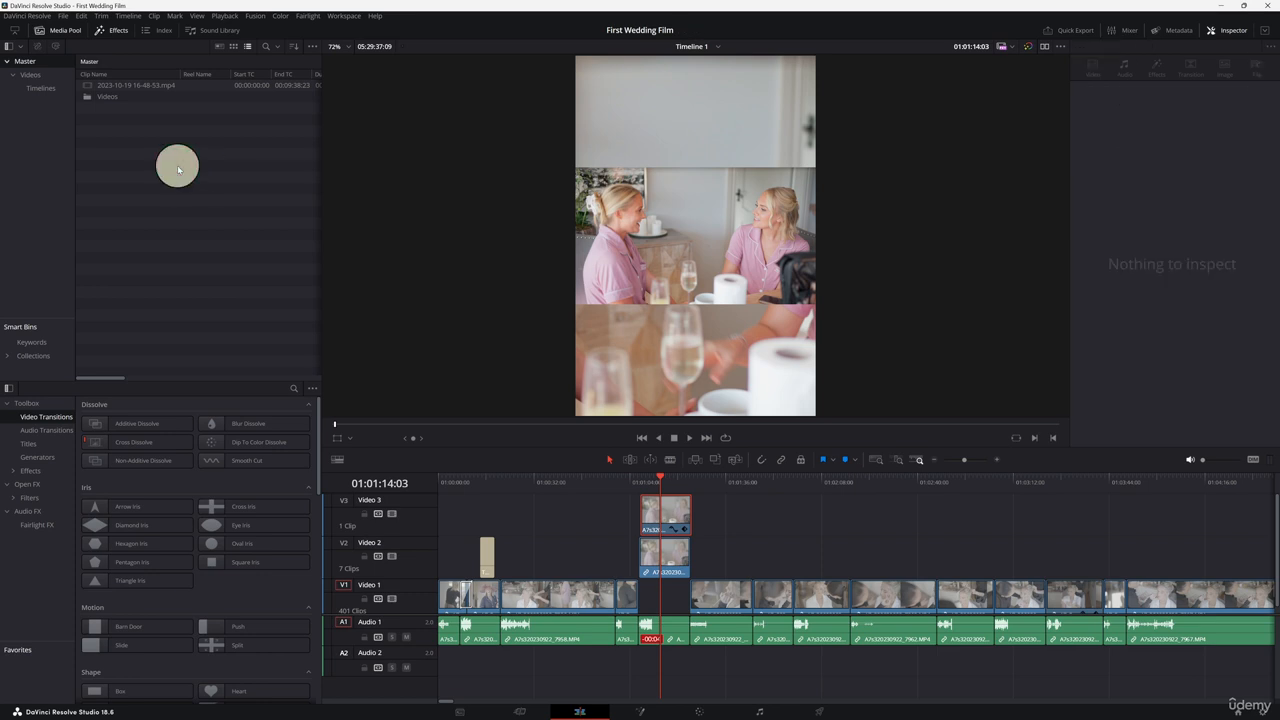
{"action": "right_click", "coordinate": [178, 168]}
{"action": "left_click", "coordinate": [224, 271]}
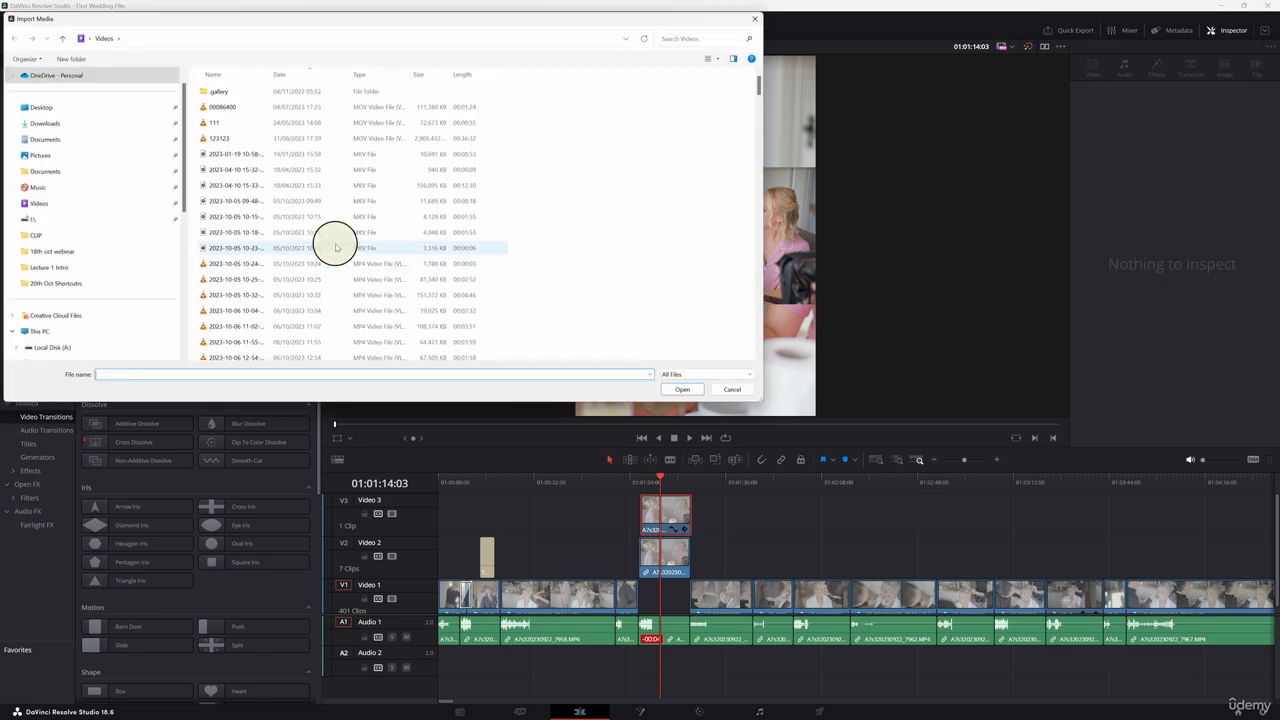
{"action": "left_click", "coordinate": [100, 107]}
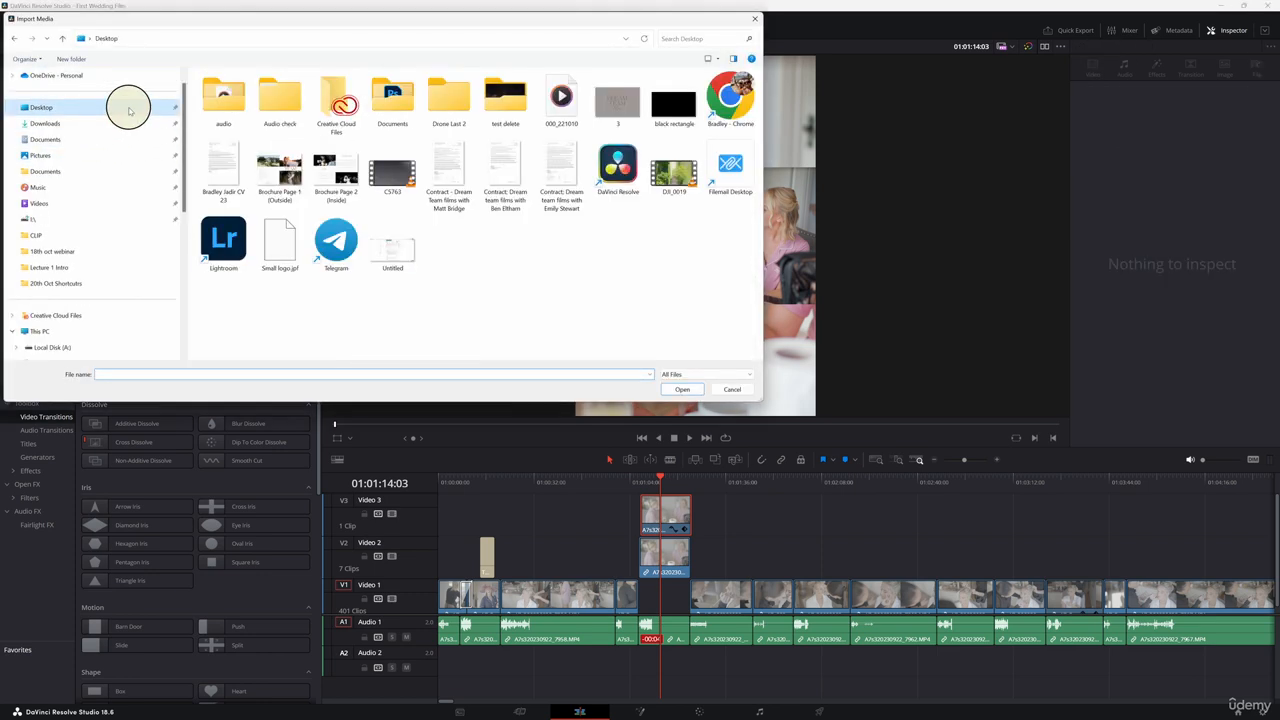
{"action": "left_click", "coordinate": [683, 130]}
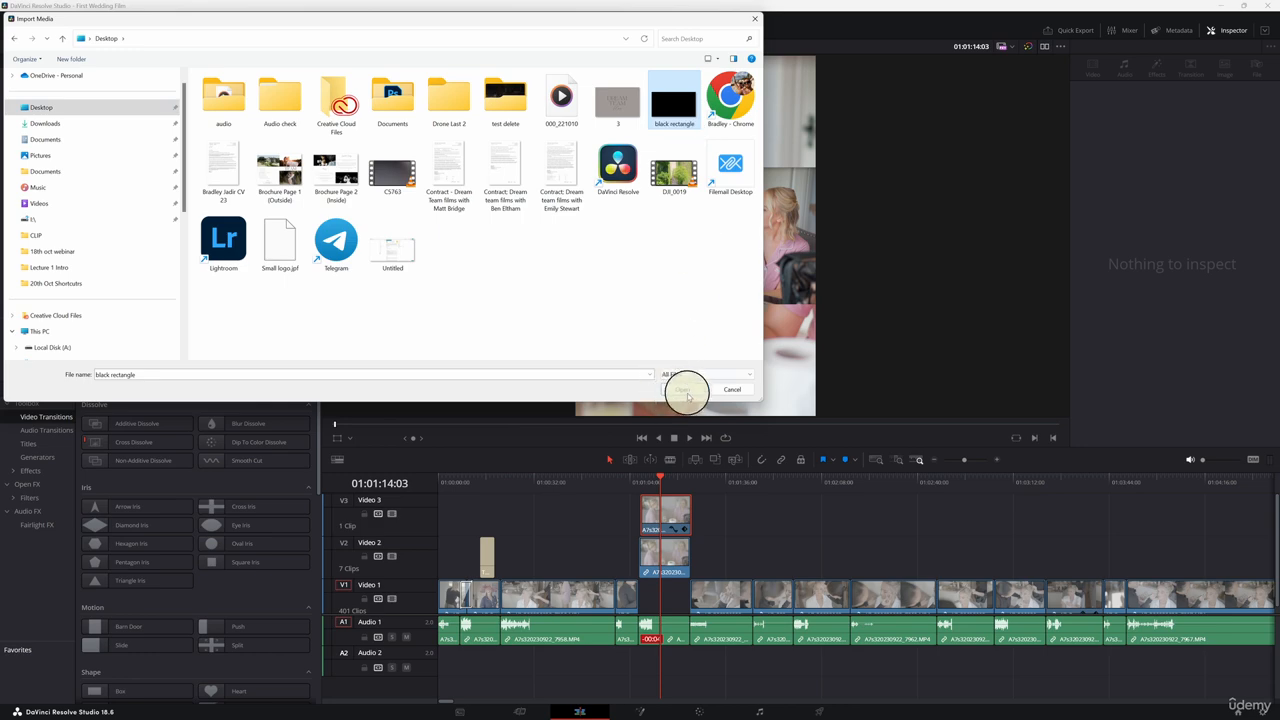
{"action": "left_click", "coordinate": [684, 391]}
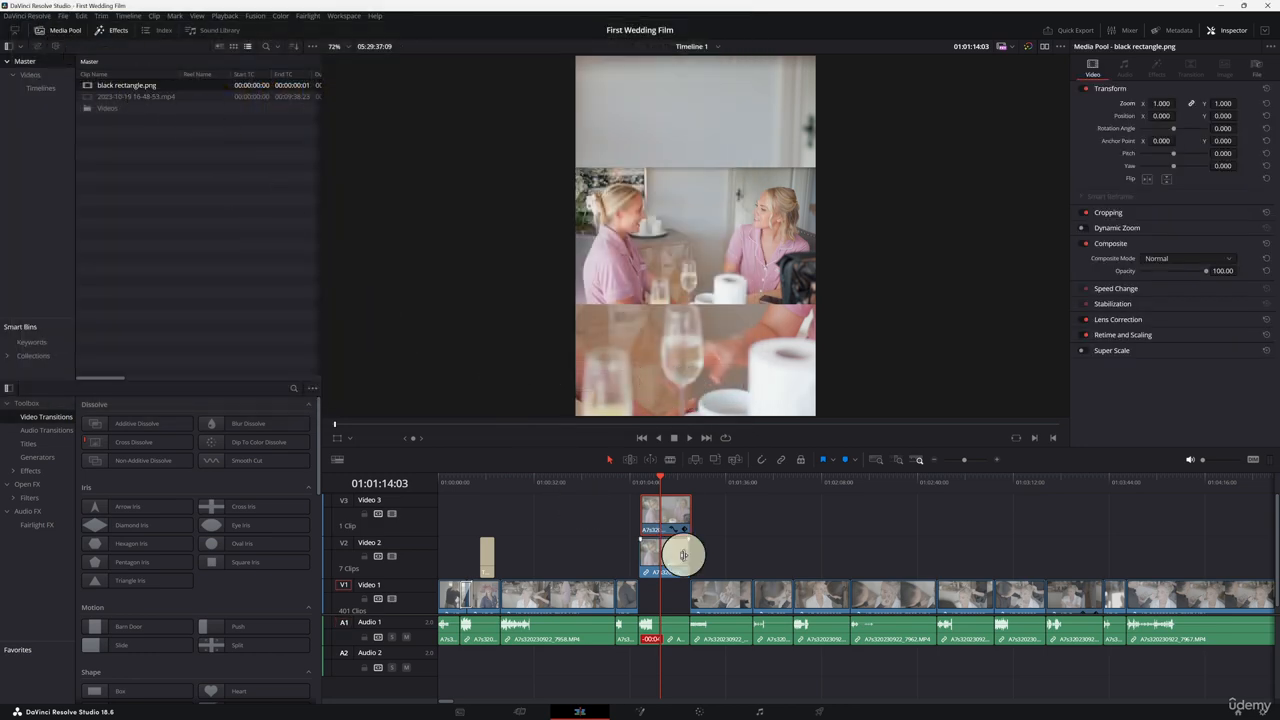
Step: Move the selected Video 2 clip down onto Video 1 beneath the stacked clips
{"action": "left_click", "coordinate": [656, 558]}
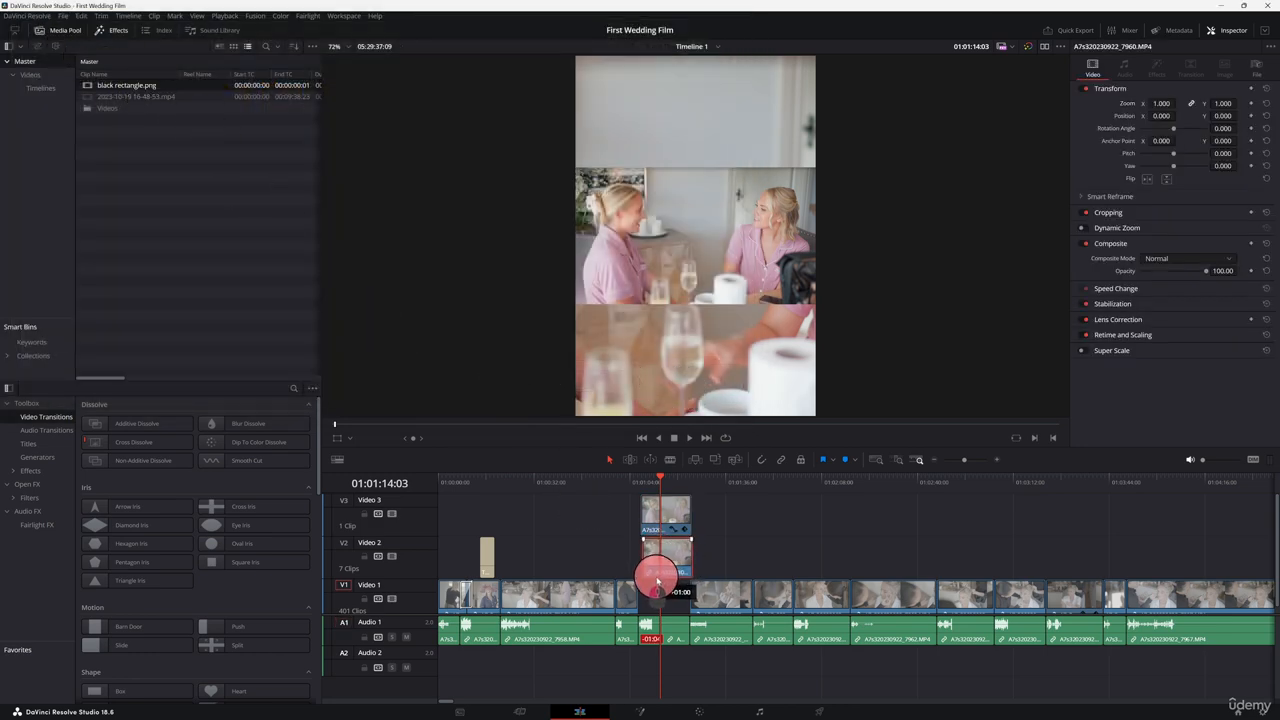
{"action": "key", "text": "z"}
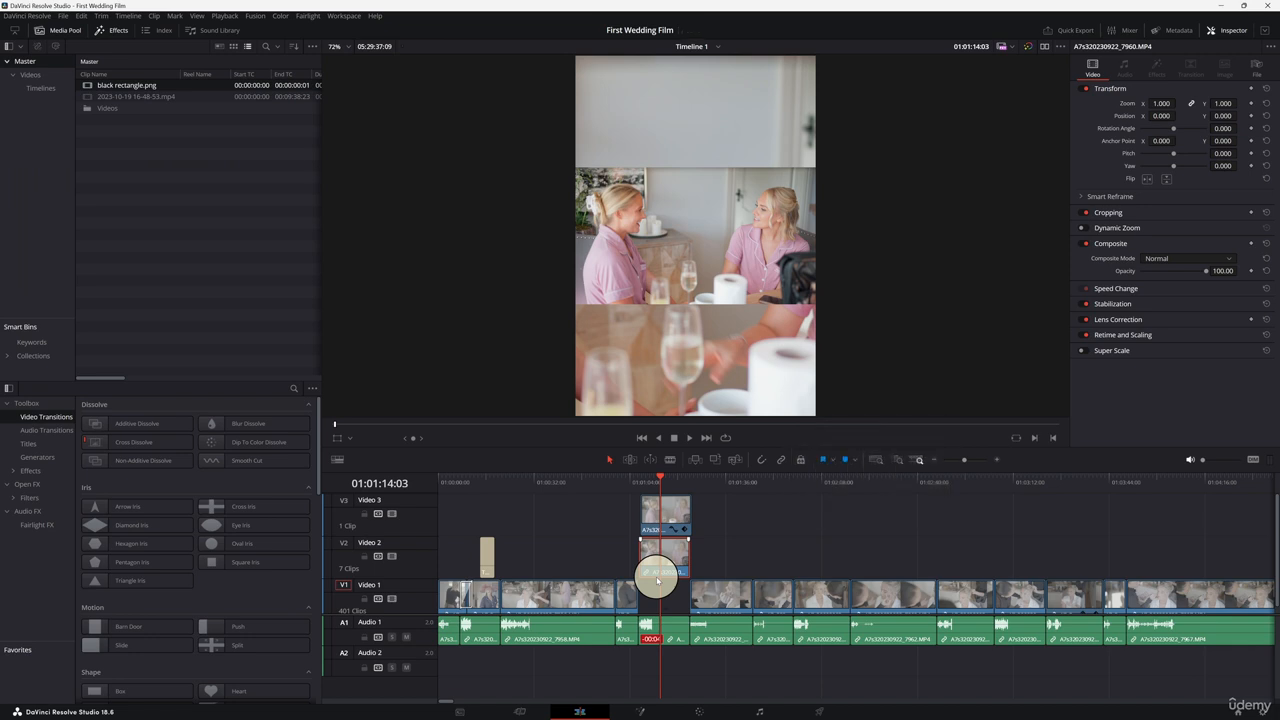
{"action": "key", "text": "alt+Down"}
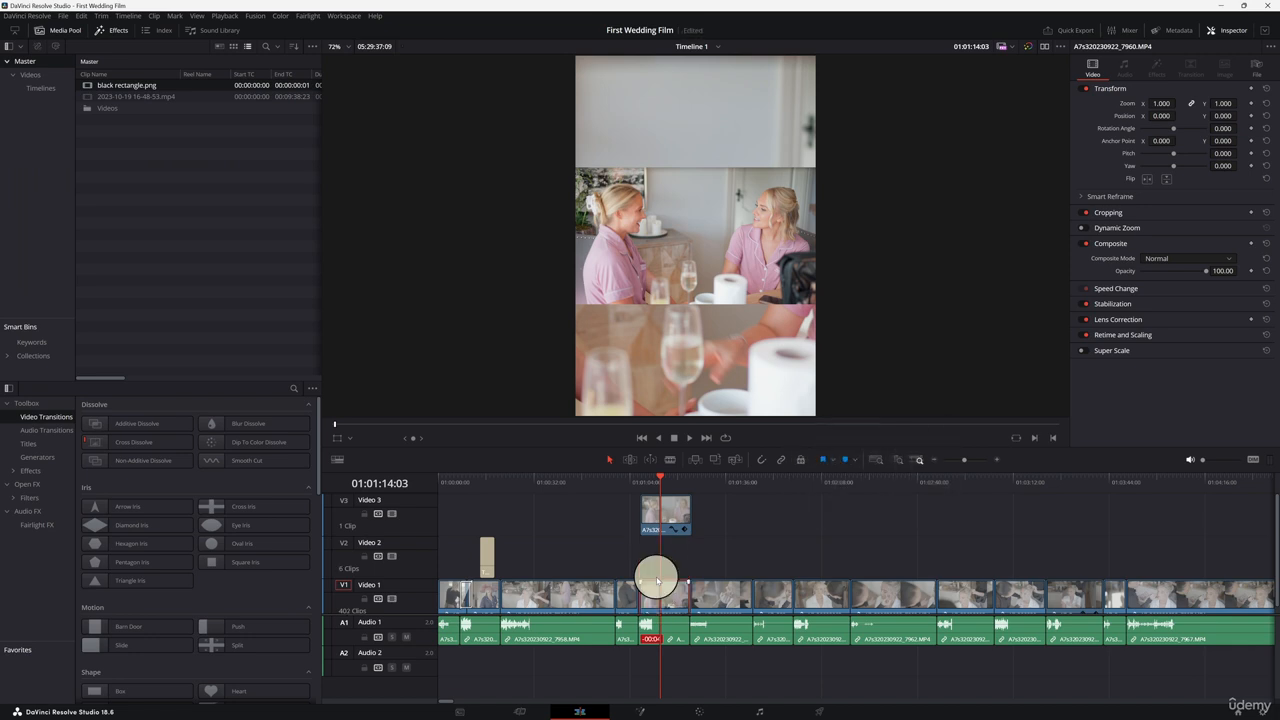
{"action": "key", "text": "alt+Up"}
{"action": "key", "text": "alt+Down"}
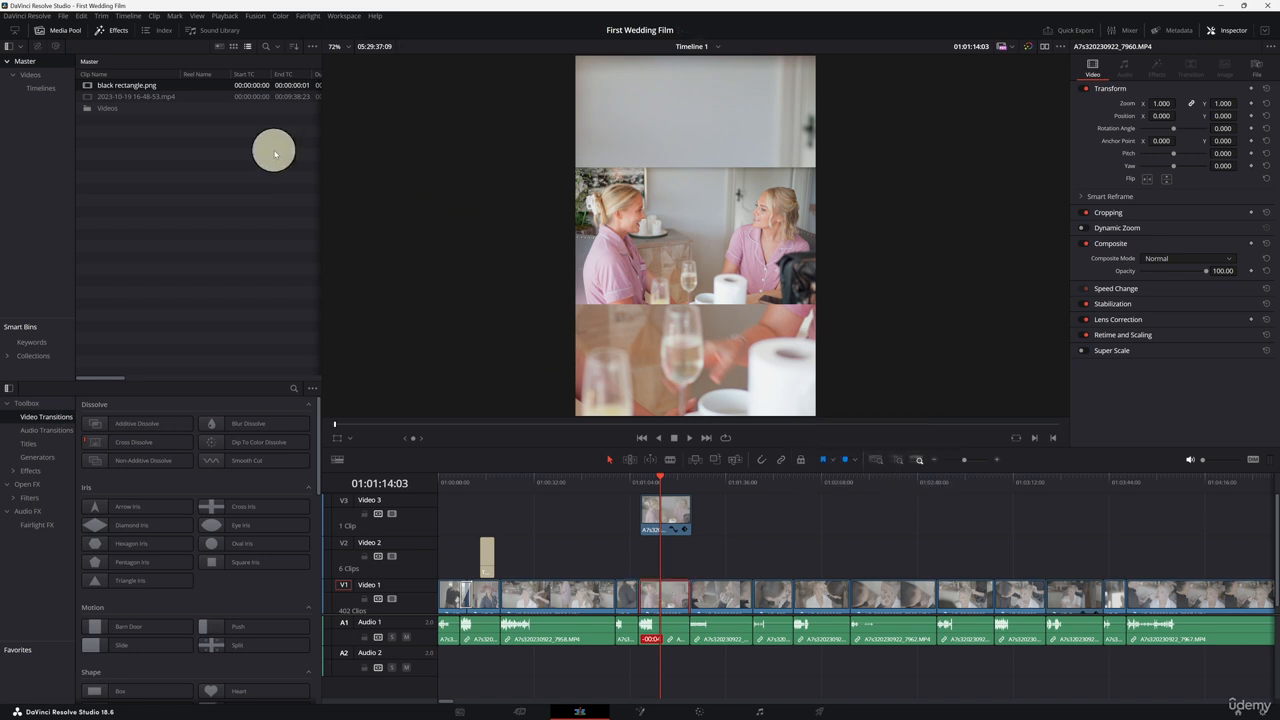
Step: Place the black rectangle image on Video 2 at the playhead and reduce its zoom to about 0.56
{"action": "left_click_drag", "start_coordinate": [135, 90], "coordinate": [640, 560]}
{"action": "left_click", "coordinate": [648, 486]}
{"action": "left_click", "coordinate": [666, 566]}
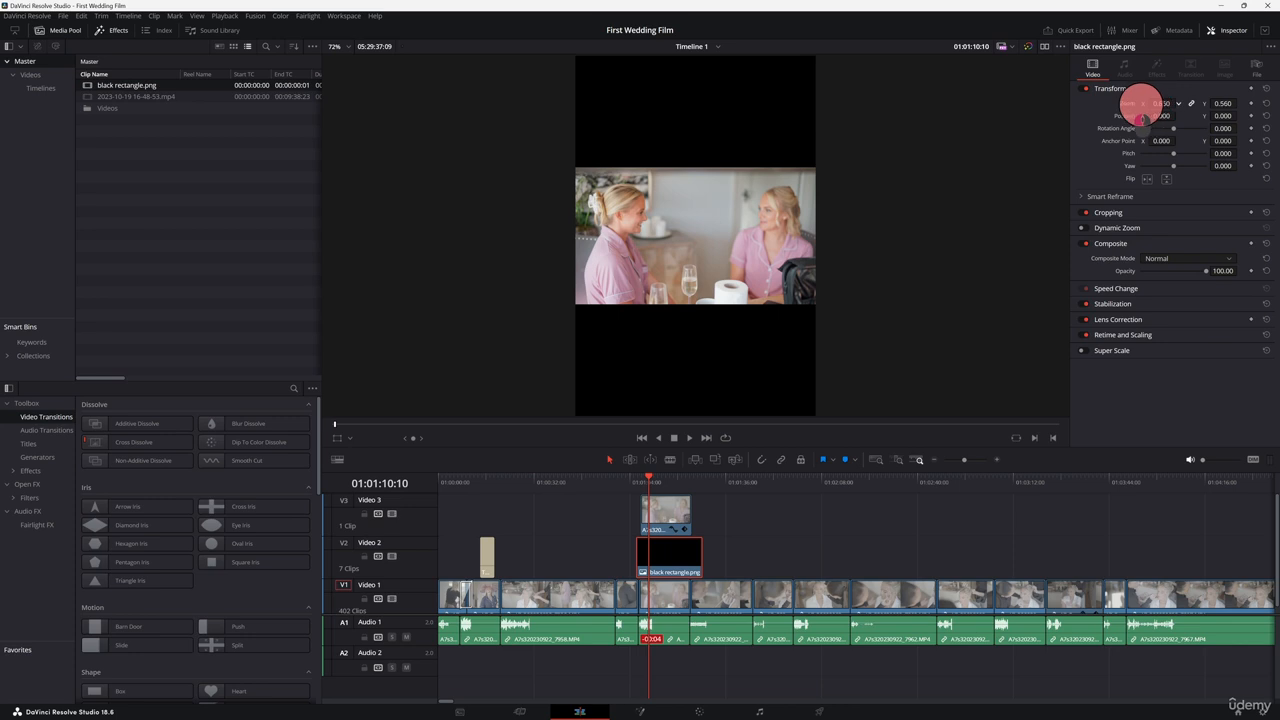
{"action": "left_click_drag", "start_coordinate": [1141, 105], "coordinate": [1136, 108]}
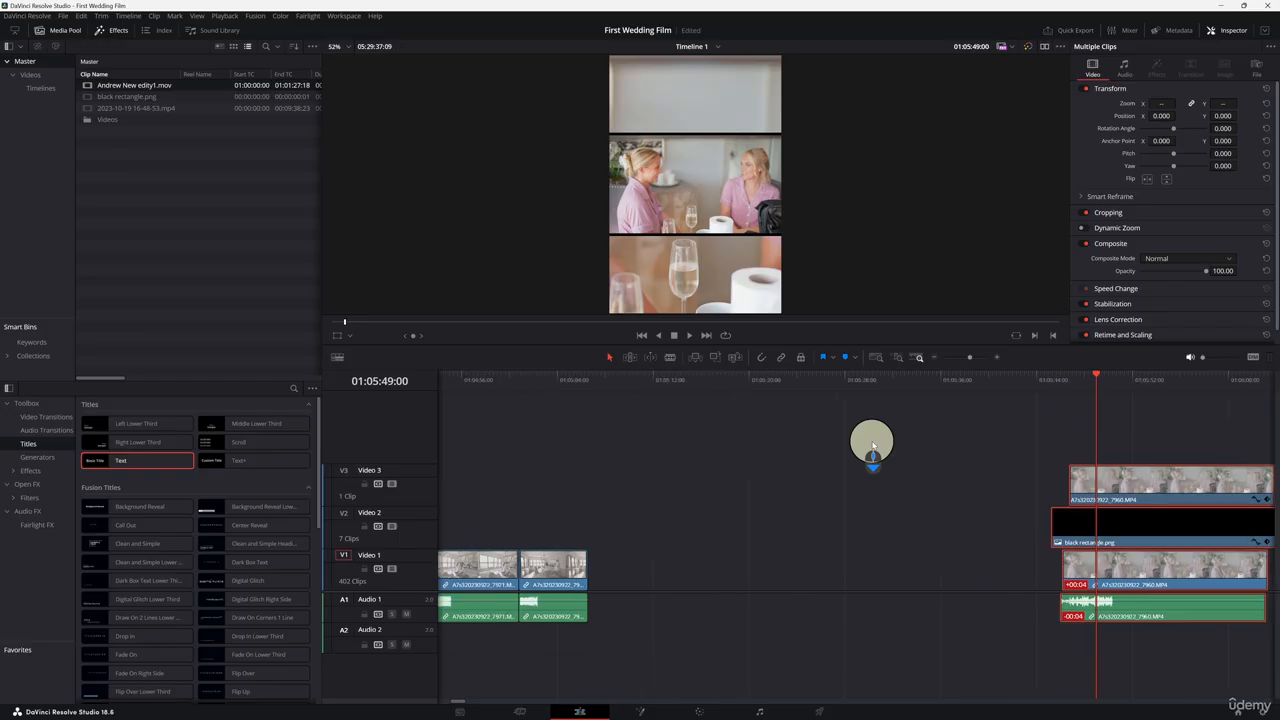
{"action": "scroll", "coordinate": [866, 460], "scroll_direction": "right", "scroll_amount": 5}
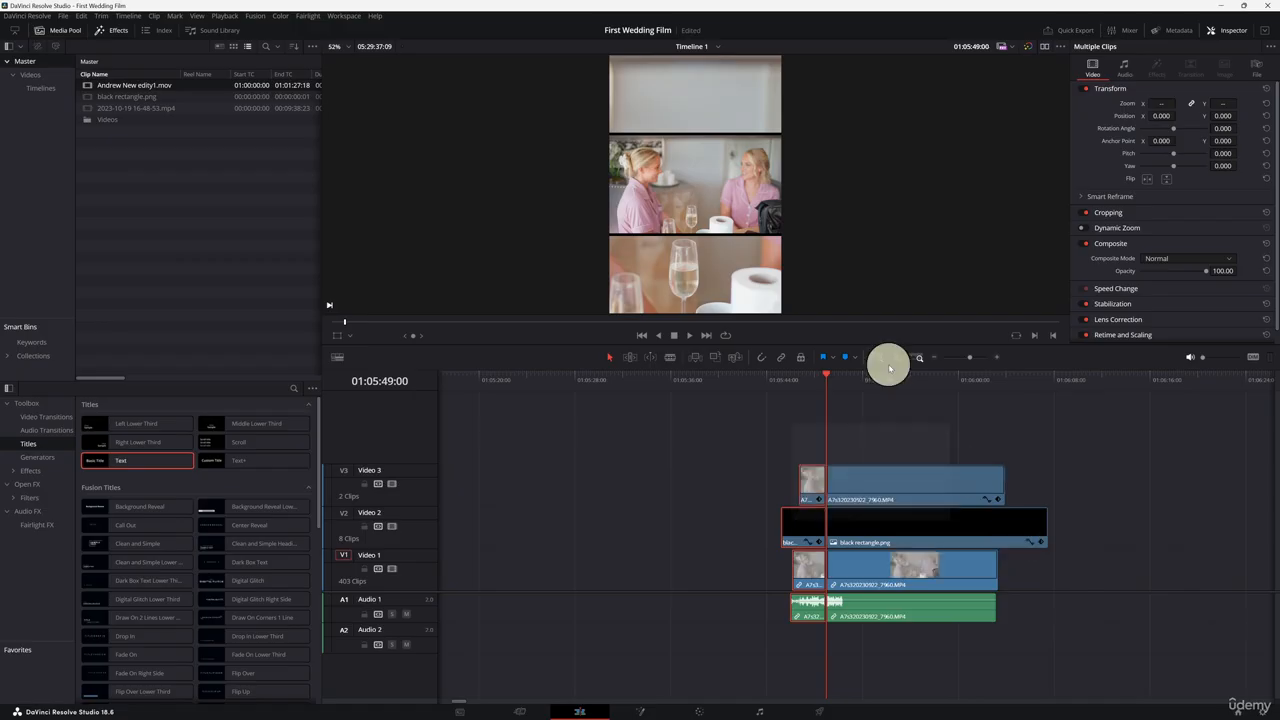
{"action": "left_click_drag", "start_coordinate": [886, 366], "coordinate": [900, 435]}
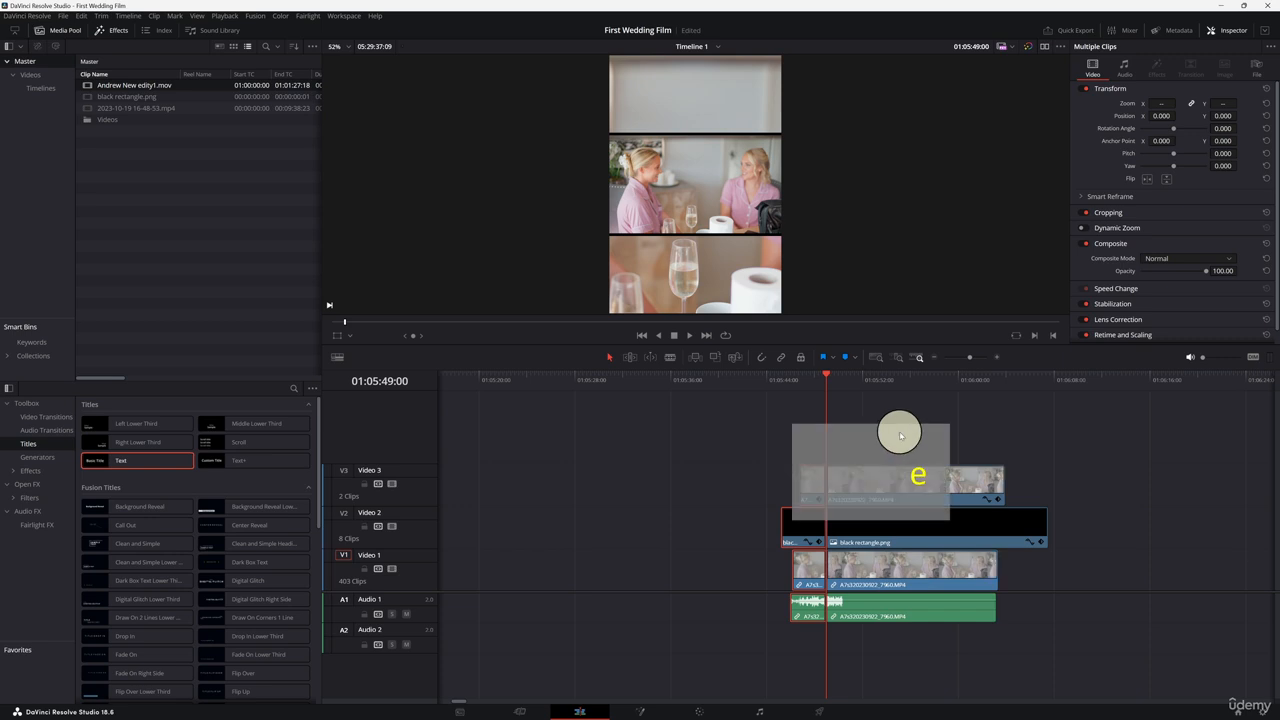
{"action": "left_click", "coordinate": [860, 371]}
{"action": "left_click", "coordinate": [889, 474]}
{"action": "key", "text": "e"}
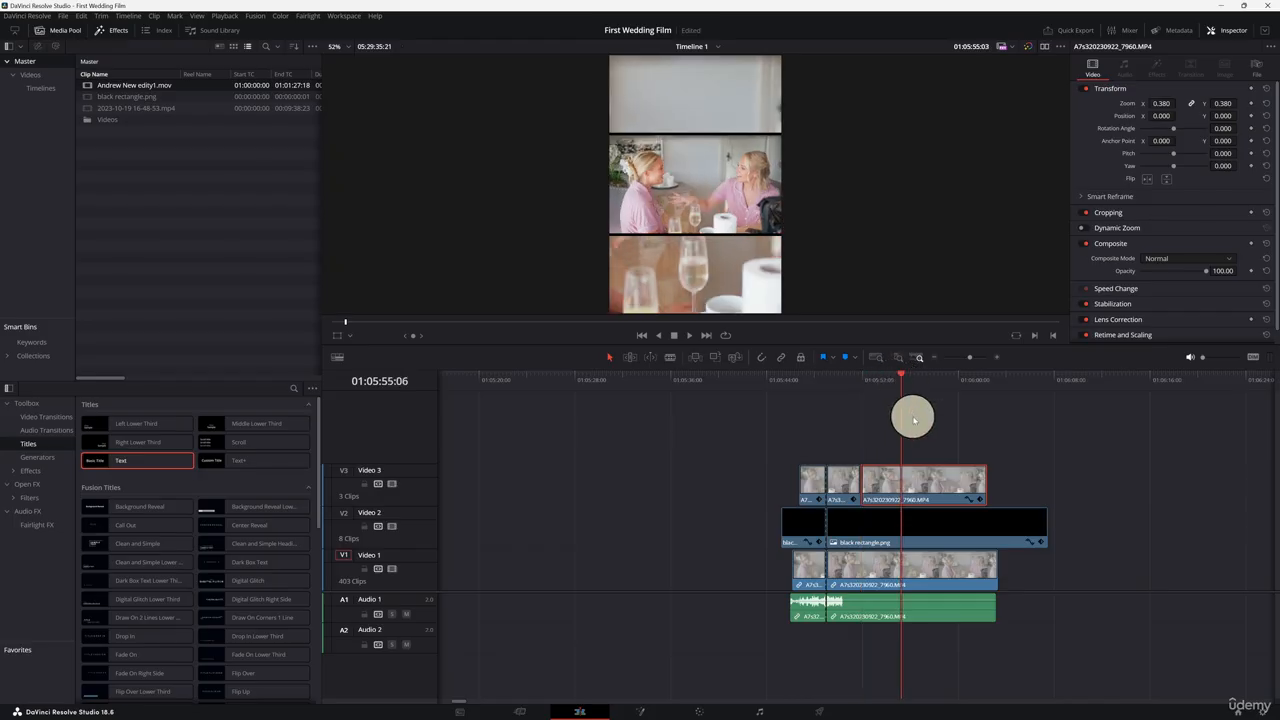
{"action": "key", "text": "q"}
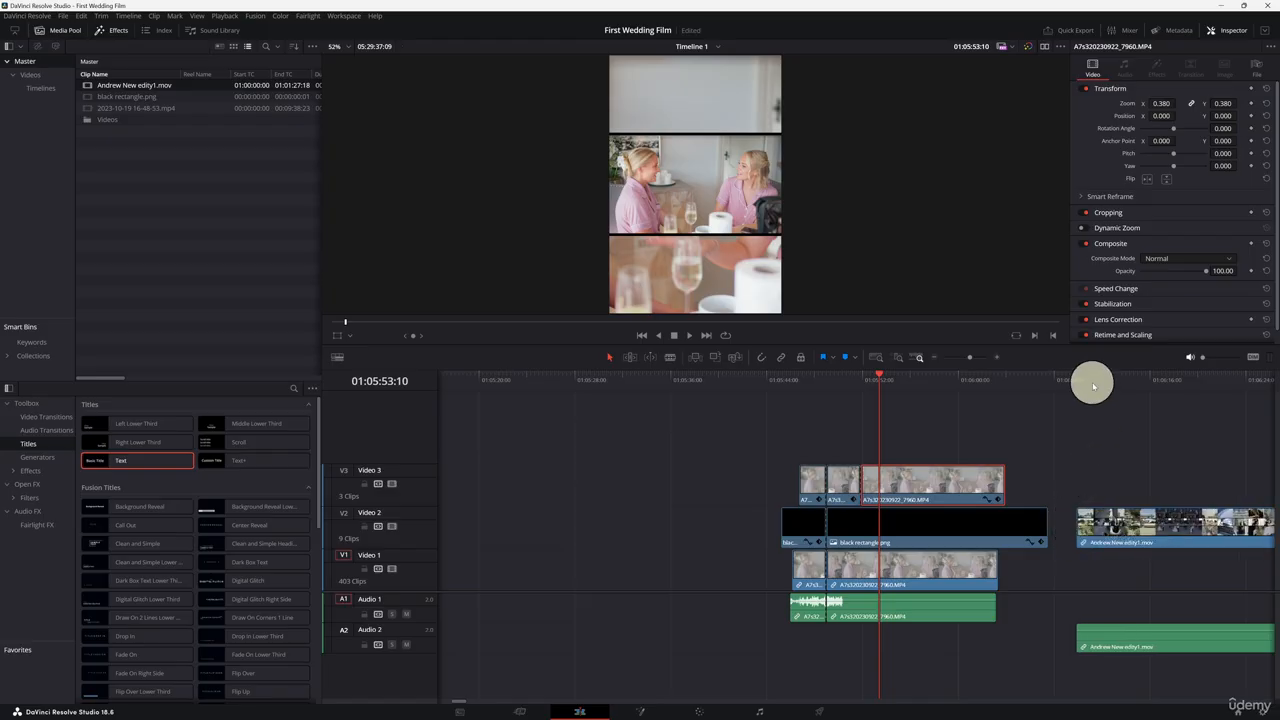
{"action": "left_click", "coordinate": [1093, 380]}
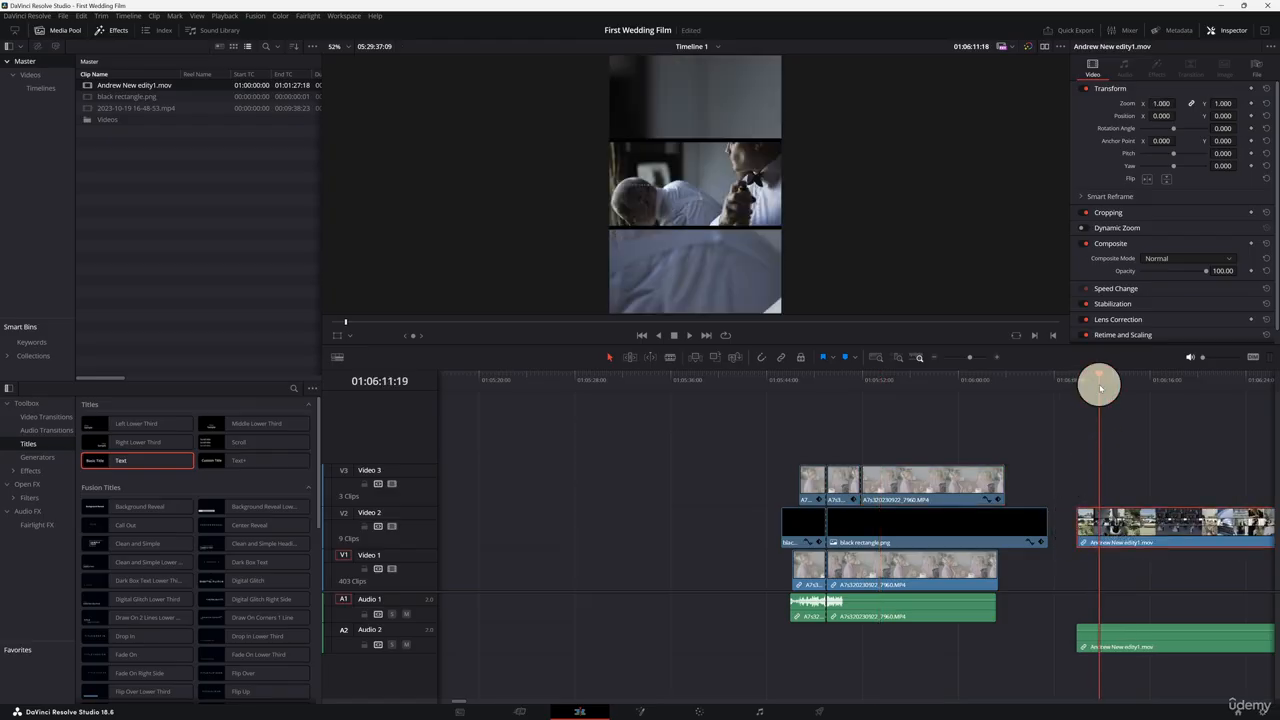
Step: Zoom out and scrub through the Andrew New edity1 clip on the timeline
{"action": "scroll", "coordinate": [1138, 437], "scroll_direction": "right", "scroll_amount": 17}
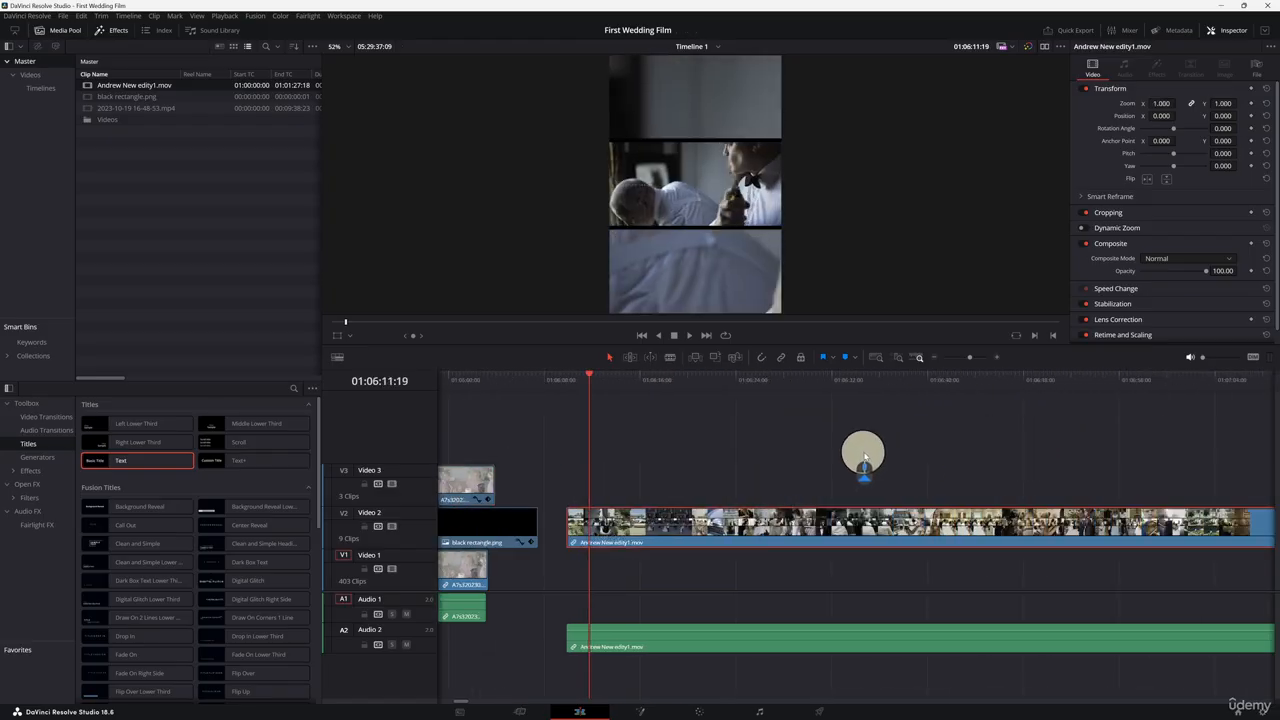
{"action": "key", "text": "ctrl+minus"}
{"action": "left_click_drag", "start_coordinate": [860, 369], "coordinate": [1045, 368]}
{"action": "scroll", "coordinate": [943, 409], "scroll_direction": "right", "scroll_amount": 5}
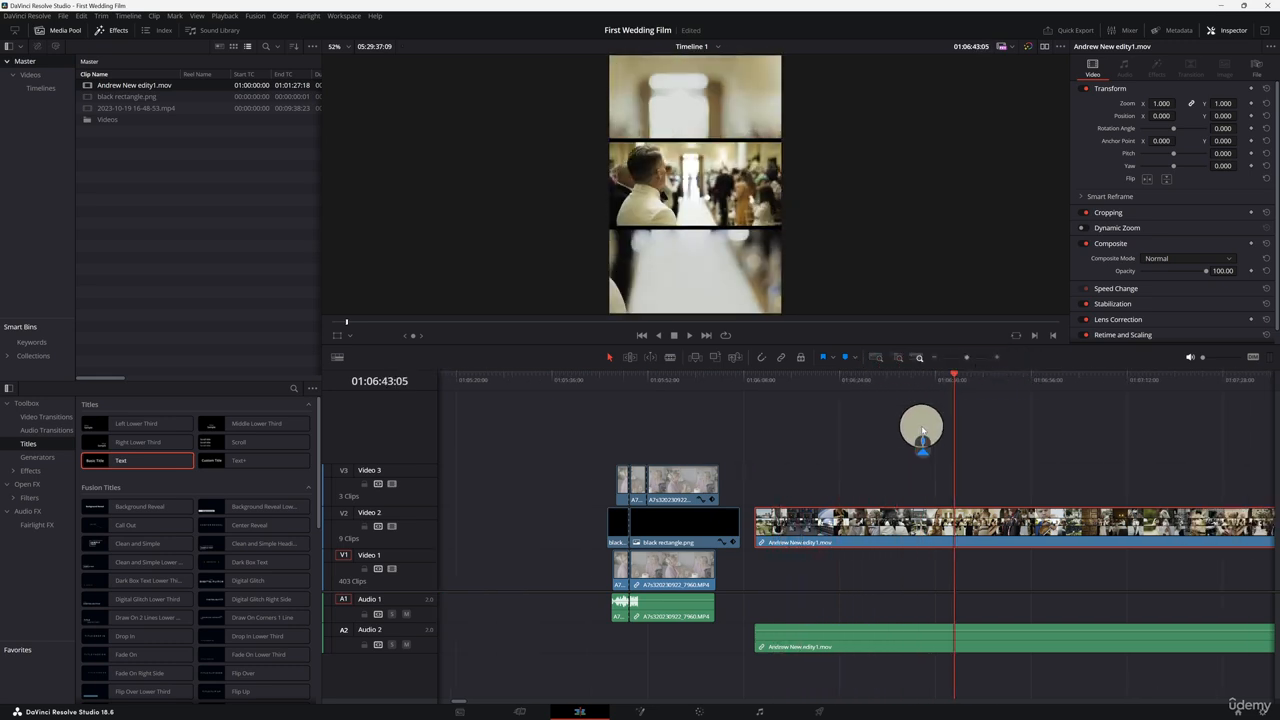
{"action": "left_click", "coordinate": [667, 380]}
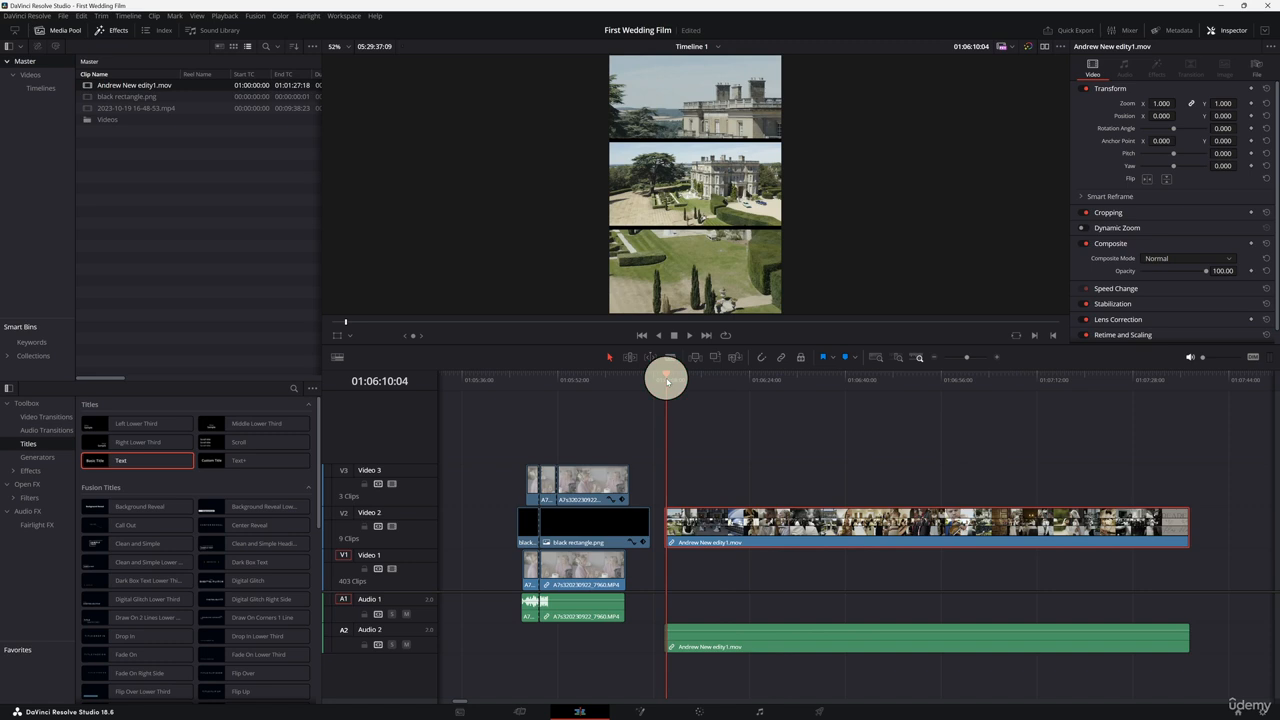
{"action": "left_click_drag", "start_coordinate": [1188, 377], "coordinate": [1190, 380]}
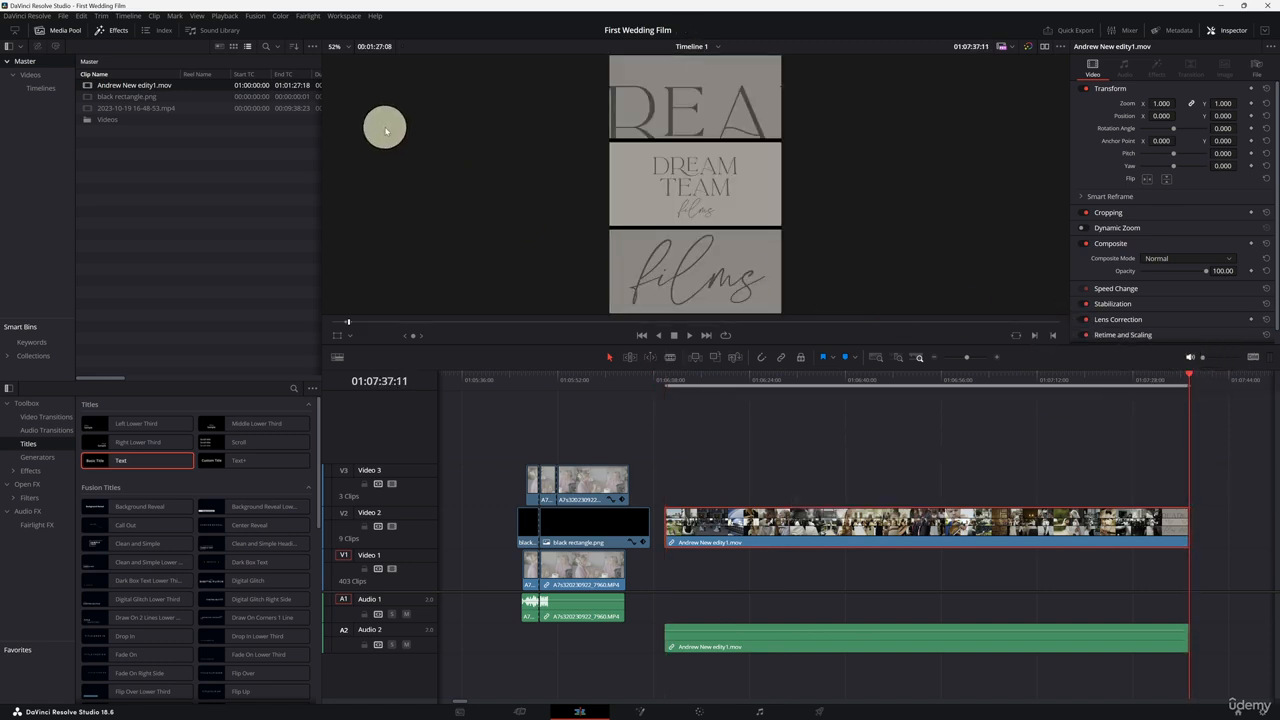
Step: Run Detect Scene Cuts on the Andrew New edity1 clip and clear the in and out marks
{"action": "left_click", "coordinate": [125, 17]}
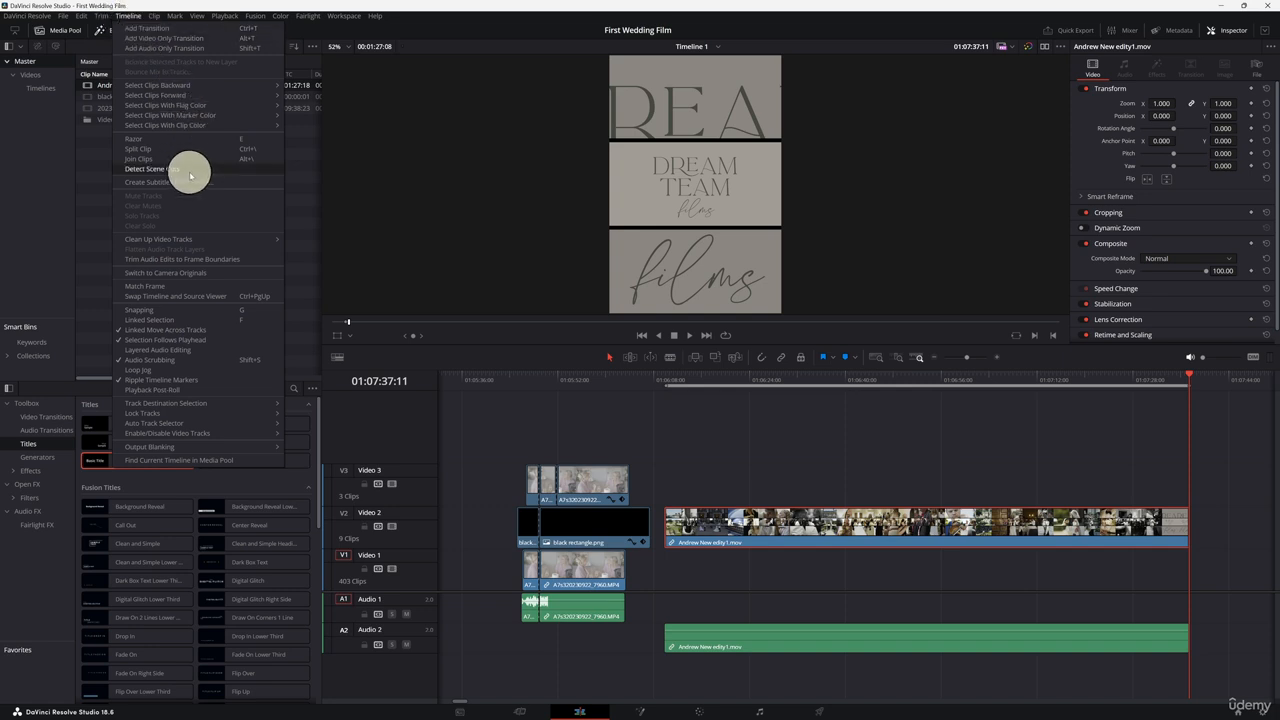
{"action": "left_click", "coordinate": [190, 171]}
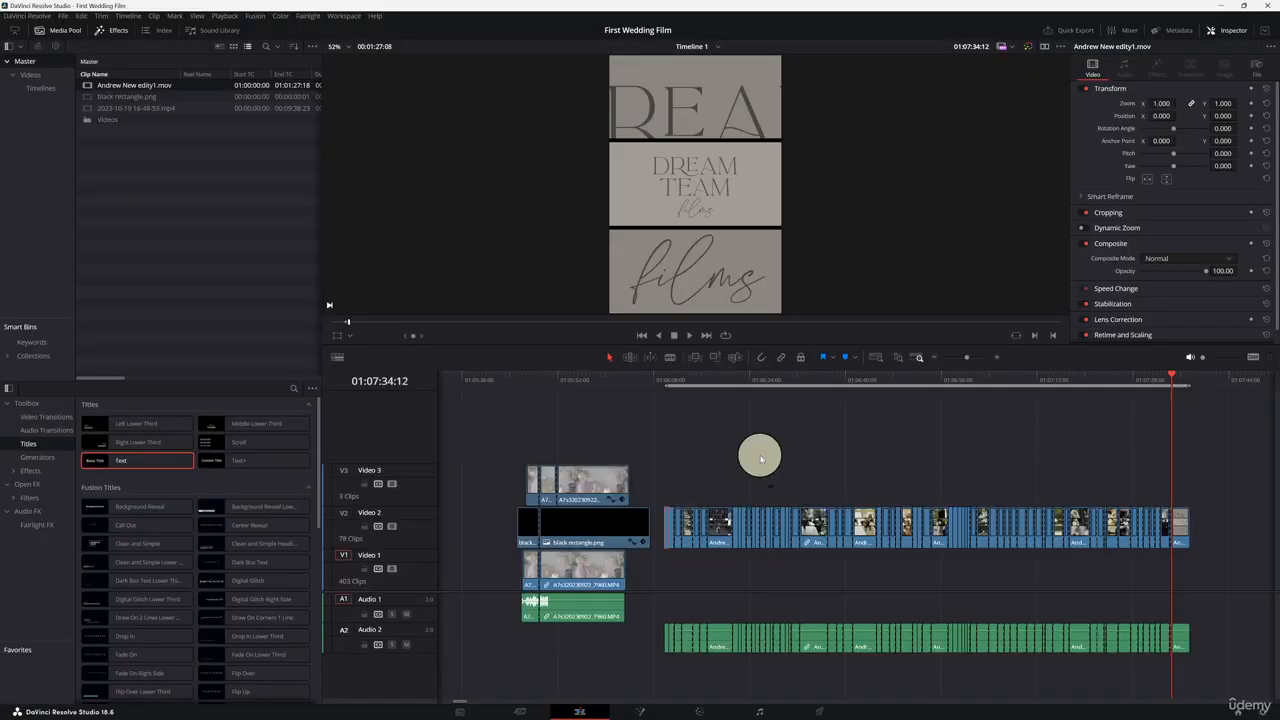
{"action": "key", "text": "alt+i"}
{"action": "key", "text": "alt+o"}
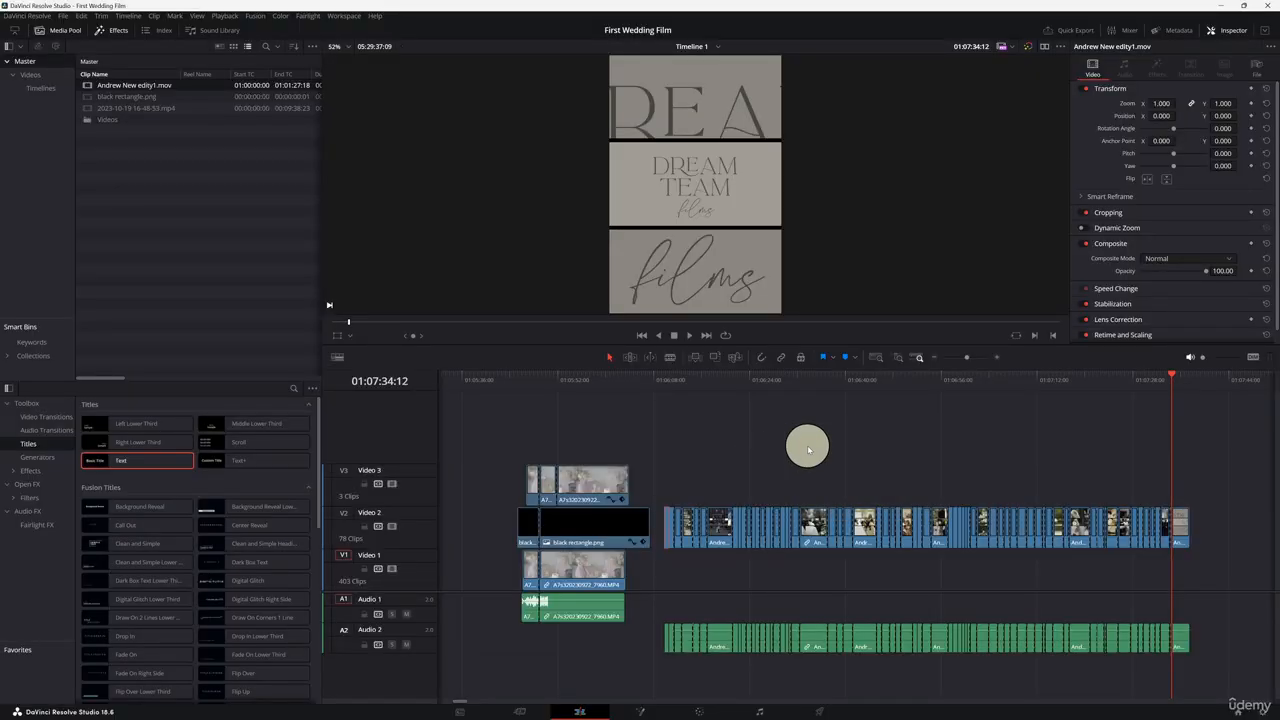
Step: Move a group of the detected shots from Video 2 up onto a new Video 4 track above the stacked section
{"action": "left_click_drag", "start_coordinate": [930, 381], "coordinate": [978, 380]}
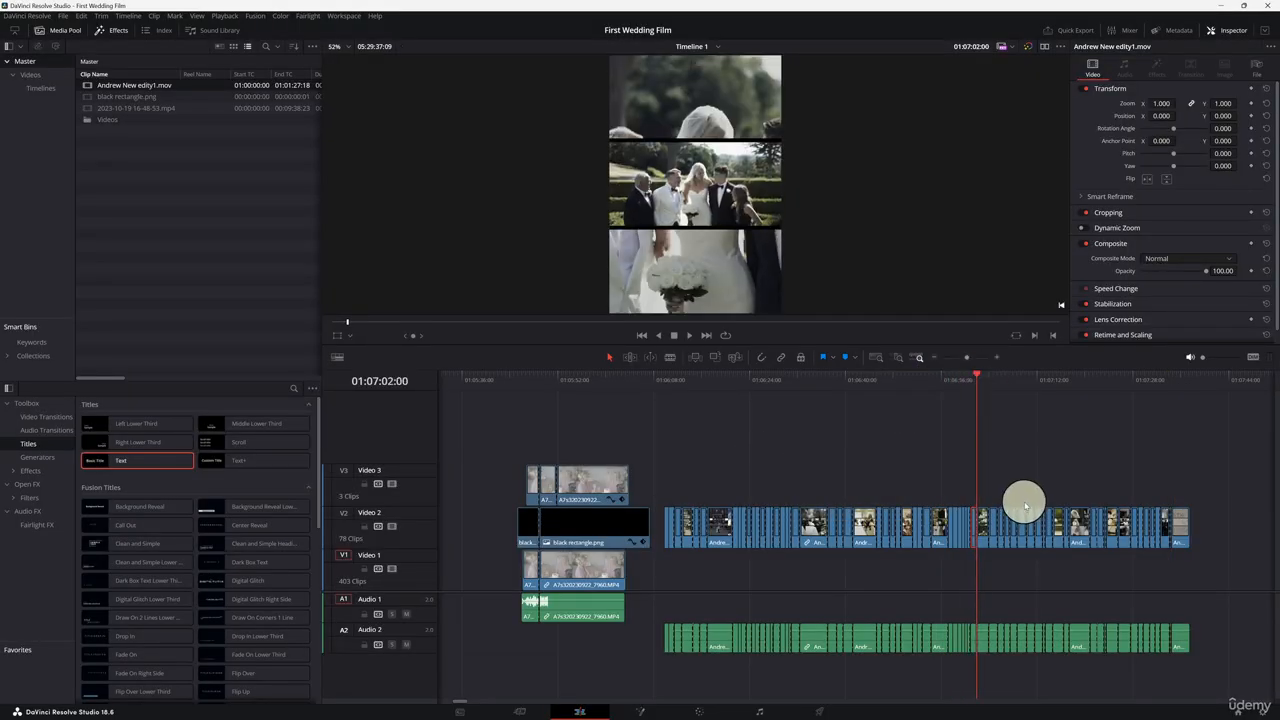
{"action": "mouse_move", "coordinate": [1020, 508]}
{"action": "left_mouse_down"}
{"action": "mouse_move", "coordinate": [1017, 520]}
{"action": "mouse_move", "coordinate": [900, 475]}
{"action": "mouse_move", "coordinate": [500, 445]}
{"action": "mouse_move", "coordinate": [494, 460]}
{"action": "mouse_move", "coordinate": [510, 443]}
{"action": "mouse_move", "coordinate": [580, 449]}
{"action": "mouse_move", "coordinate": [552, 452]}
{"action": "mouse_move", "coordinate": [571, 425]}
{"action": "mouse_move", "coordinate": [560, 450]}
{"action": "mouse_move", "coordinate": [590, 430]}
{"action": "mouse_move", "coordinate": [560, 457]}
{"action": "left_mouse_up"}
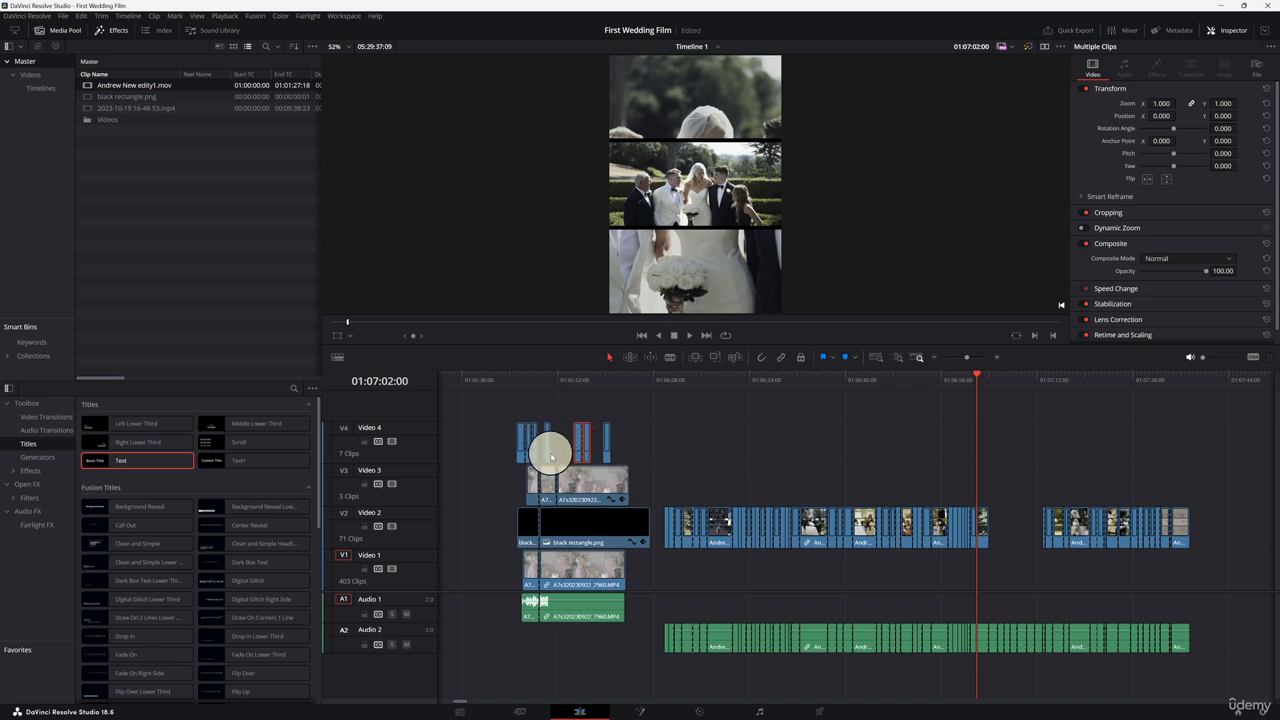
Step: Mark in and out points around the stacked section of the timeline
{"action": "left_click", "coordinate": [551, 457]}
{"action": "left_click_drag", "start_coordinate": [517, 388], "coordinate": [517, 397]}
{"action": "key", "text": "i"}
{"action": "left_click", "coordinate": [628, 373]}
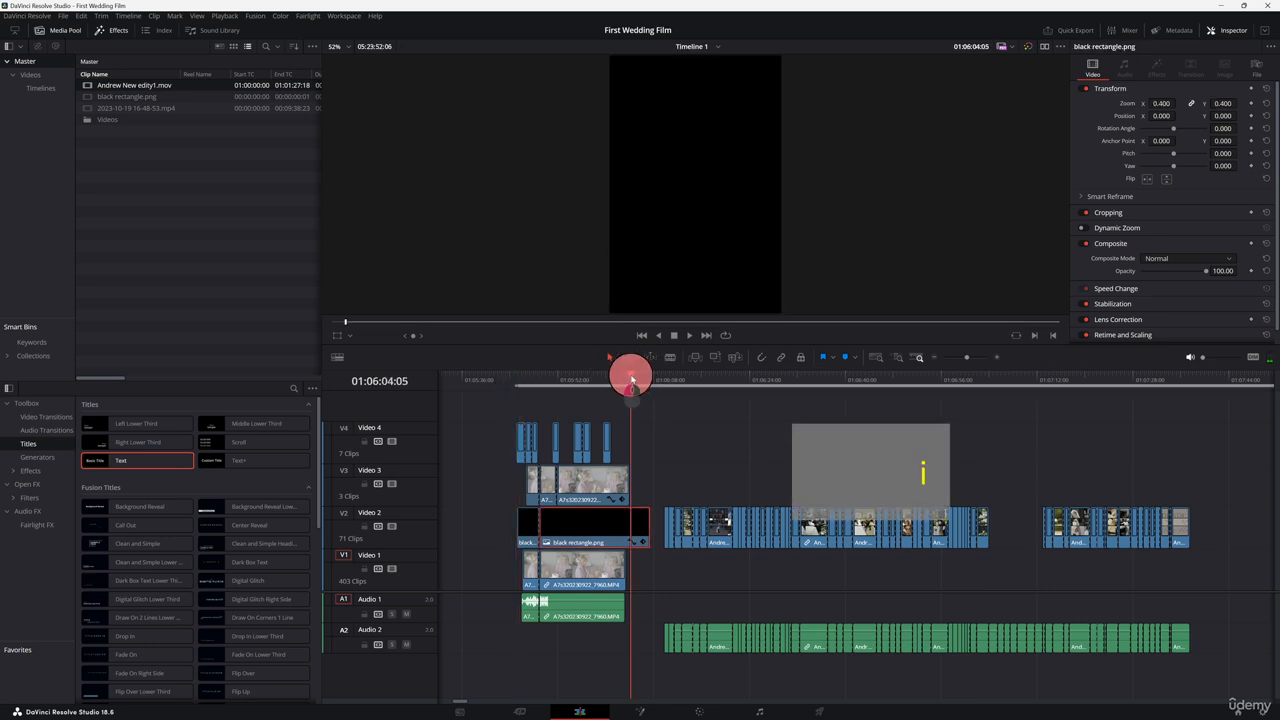
{"action": "key", "text": "o"}
{"action": "mouse_move", "coordinate": [647, 368]}
{"action": "left_mouse_down"}
{"action": "mouse_move", "coordinate": [543, 386]}
{"action": "mouse_move", "coordinate": [562, 393]}
{"action": "left_mouse_up"}
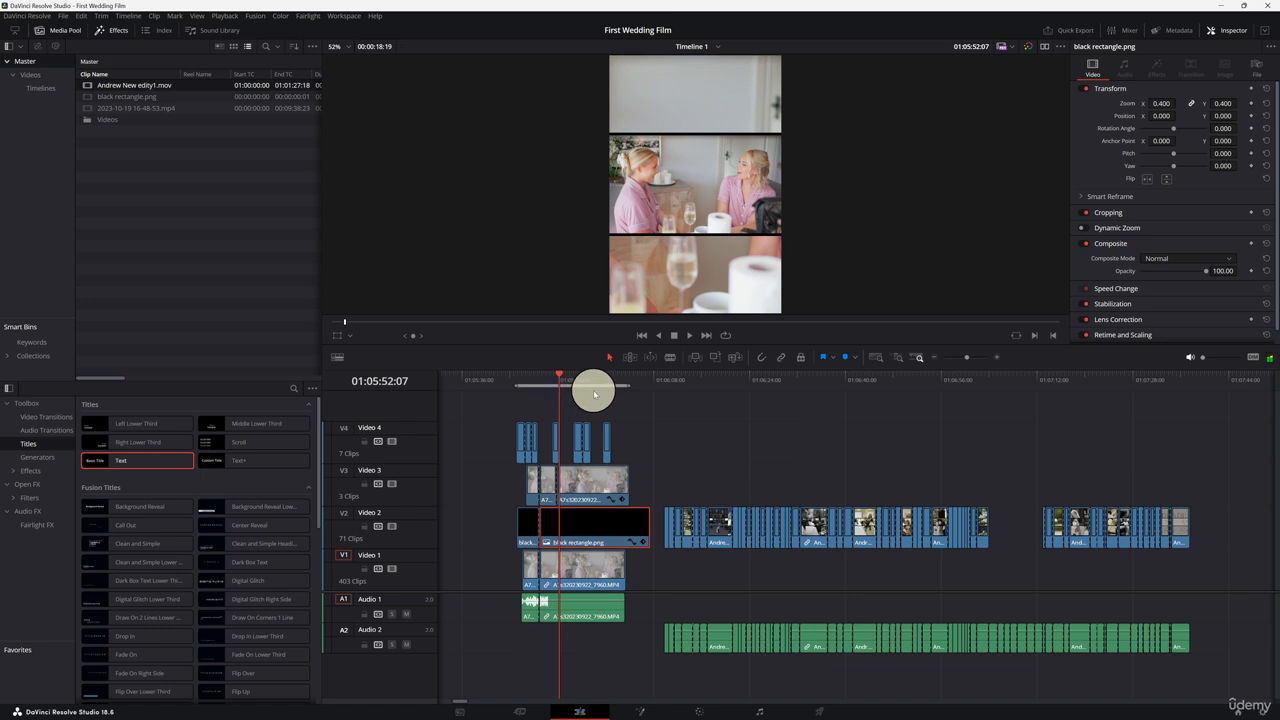
Step: Add a Text title on a new track above the stacked section and move it up into the top panel
{"action": "left_click_drag", "start_coordinate": [120, 461], "coordinate": [594, 409]}
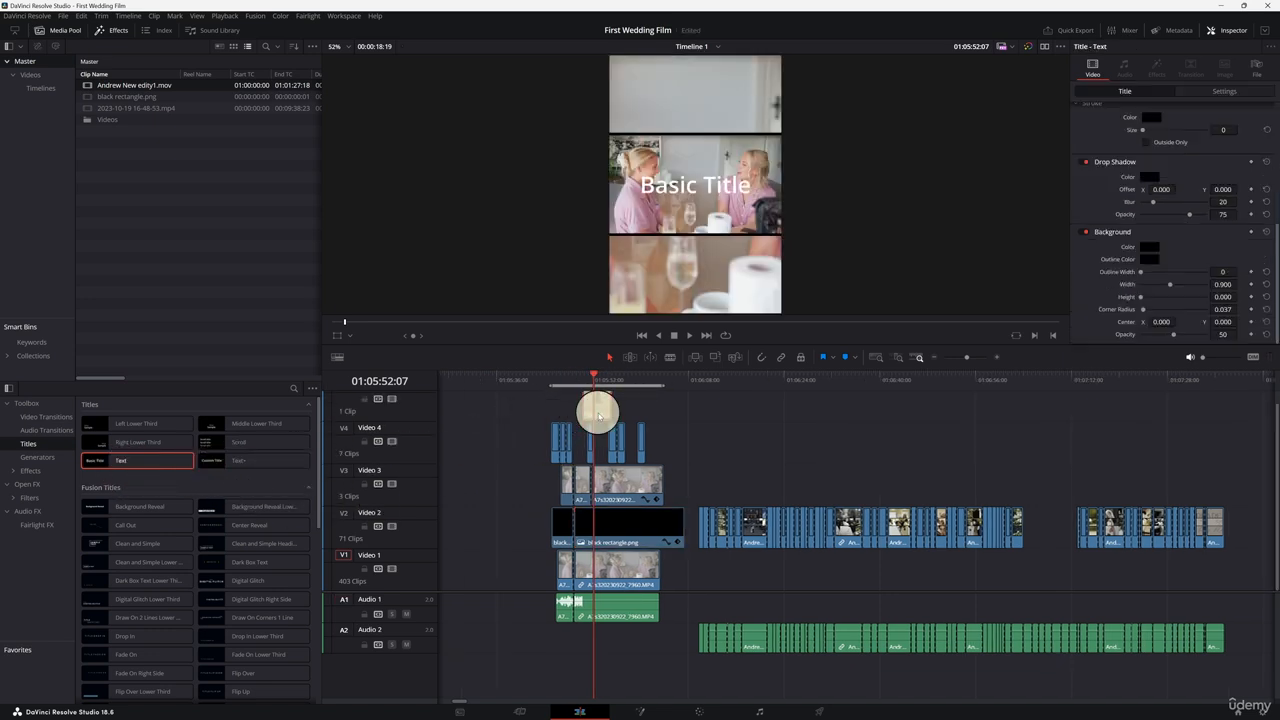
{"action": "left_click", "coordinate": [1225, 97]}
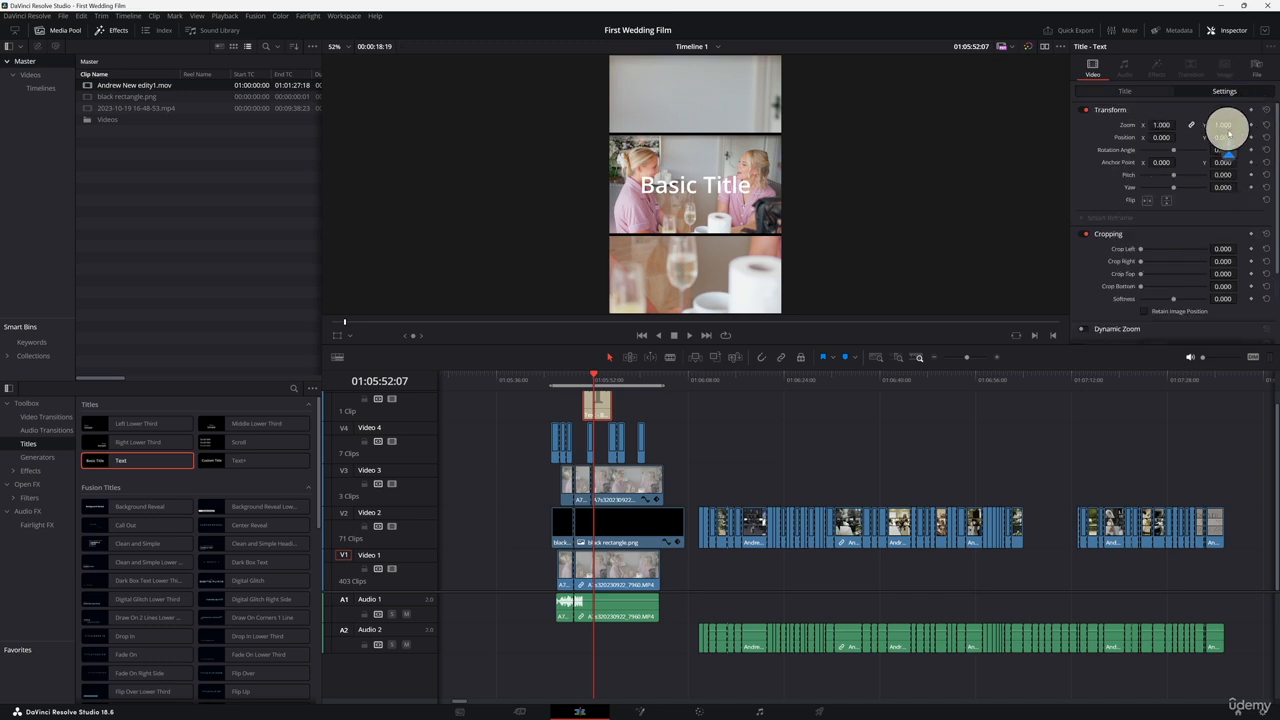
{"action": "left_click_drag", "start_coordinate": [1225, 125], "coordinate": [1270, 99]}
{"action": "left_click", "coordinate": [1147, 91]}
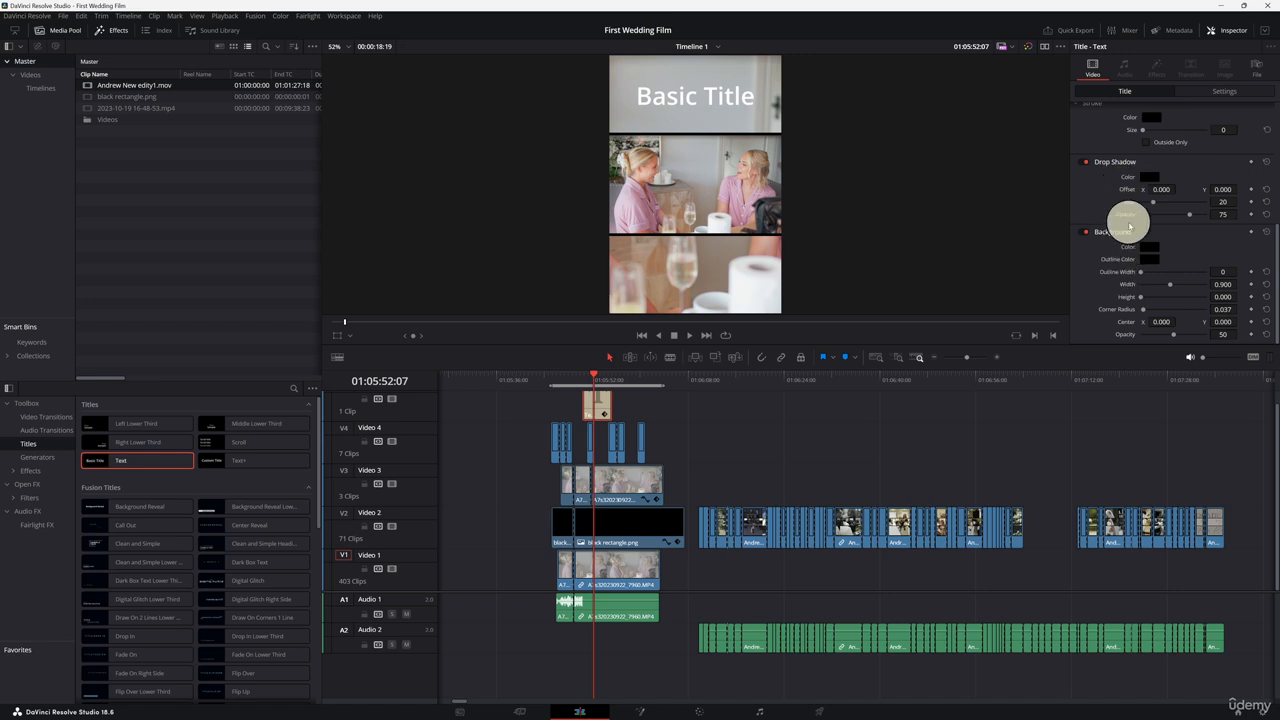
Step: Give the title text a stroke outline
{"action": "scroll", "coordinate": [1131, 220], "scroll_direction": "up", "scroll_amount": 5}
{"action": "scroll", "coordinate": [1113, 281], "scroll_direction": "up", "scroll_amount": 2}
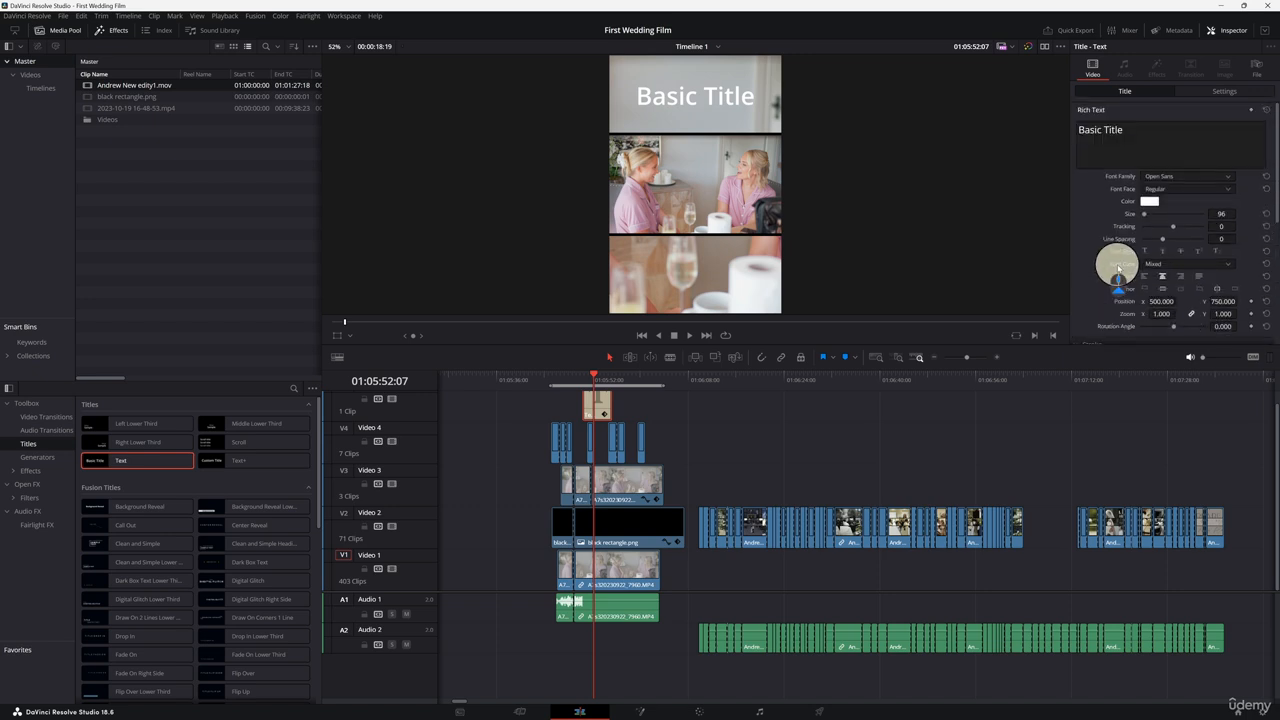
{"action": "scroll", "coordinate": [1110, 270], "scroll_direction": "down", "scroll_amount": 3}
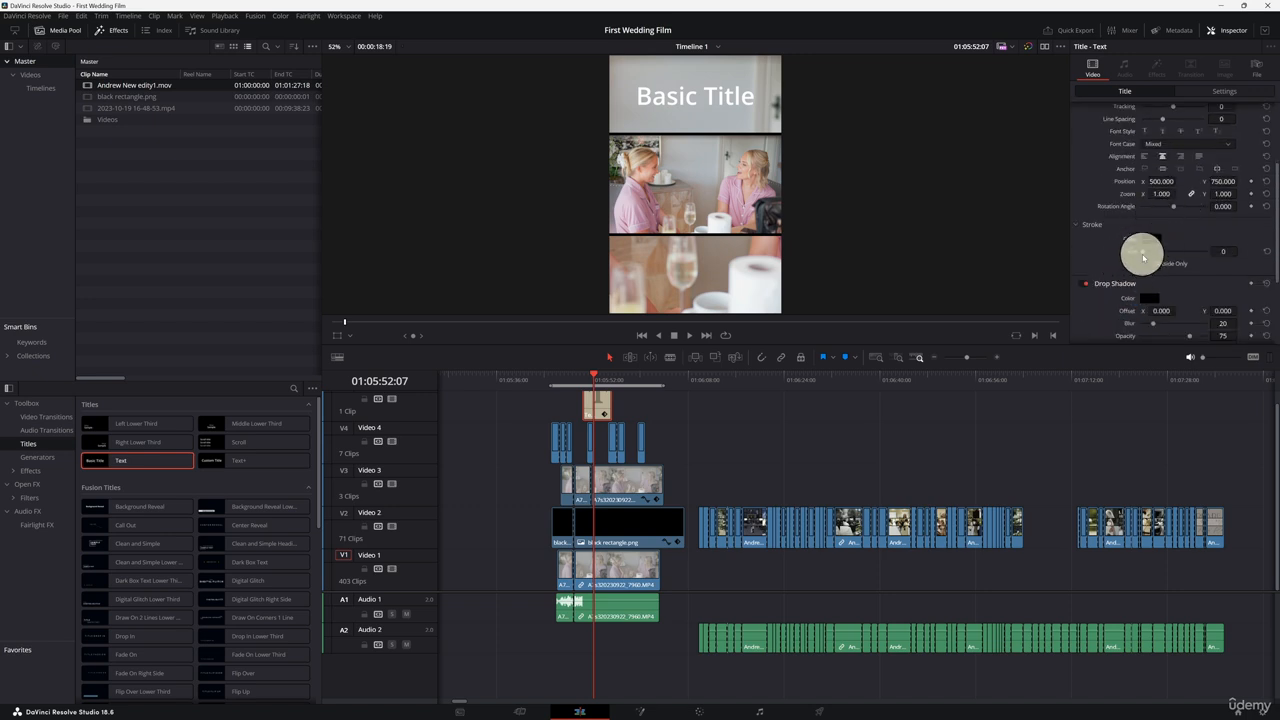
{"action": "left_click_drag", "start_coordinate": [1143, 257], "coordinate": [1160, 253]}
Step: Replace the title text with INSTA on the first line and WEDDING on the second line
{"action": "scroll", "coordinate": [1168, 255], "scroll_direction": "up", "scroll_amount": 3}
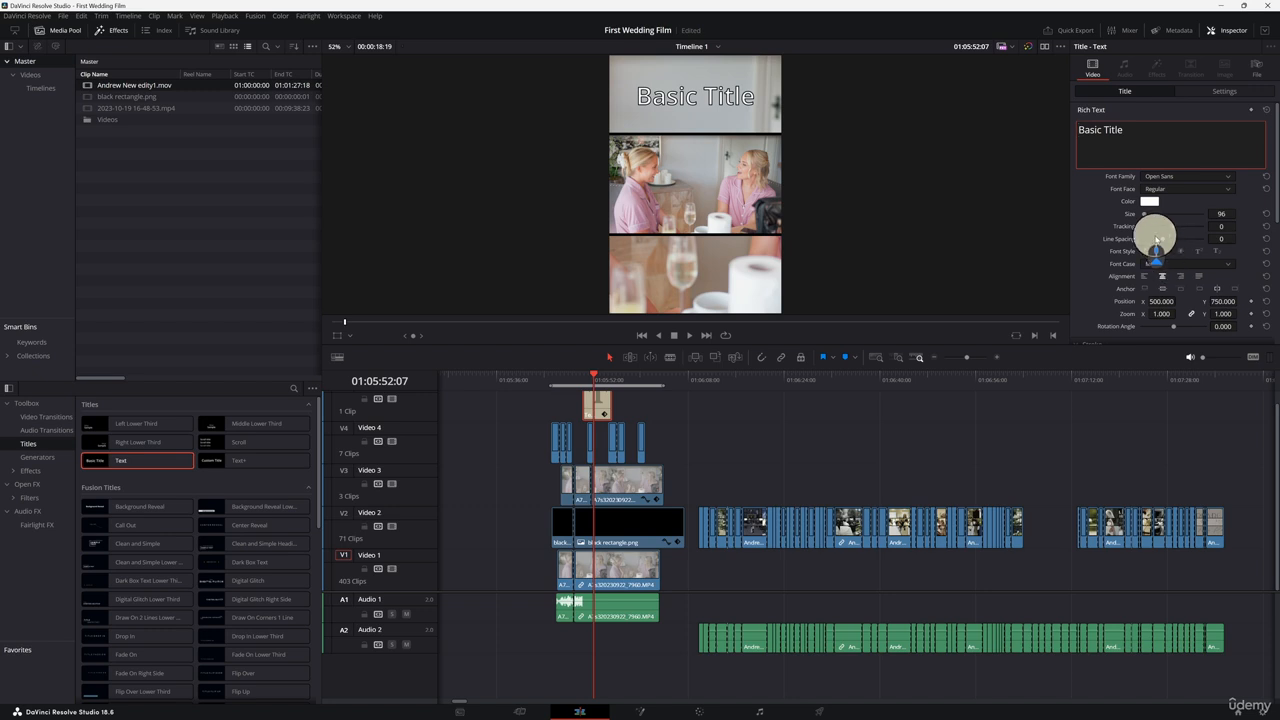
{"action": "triple_click", "coordinate": [1088, 140]}
{"action": "key", "text": "BackSpace"}
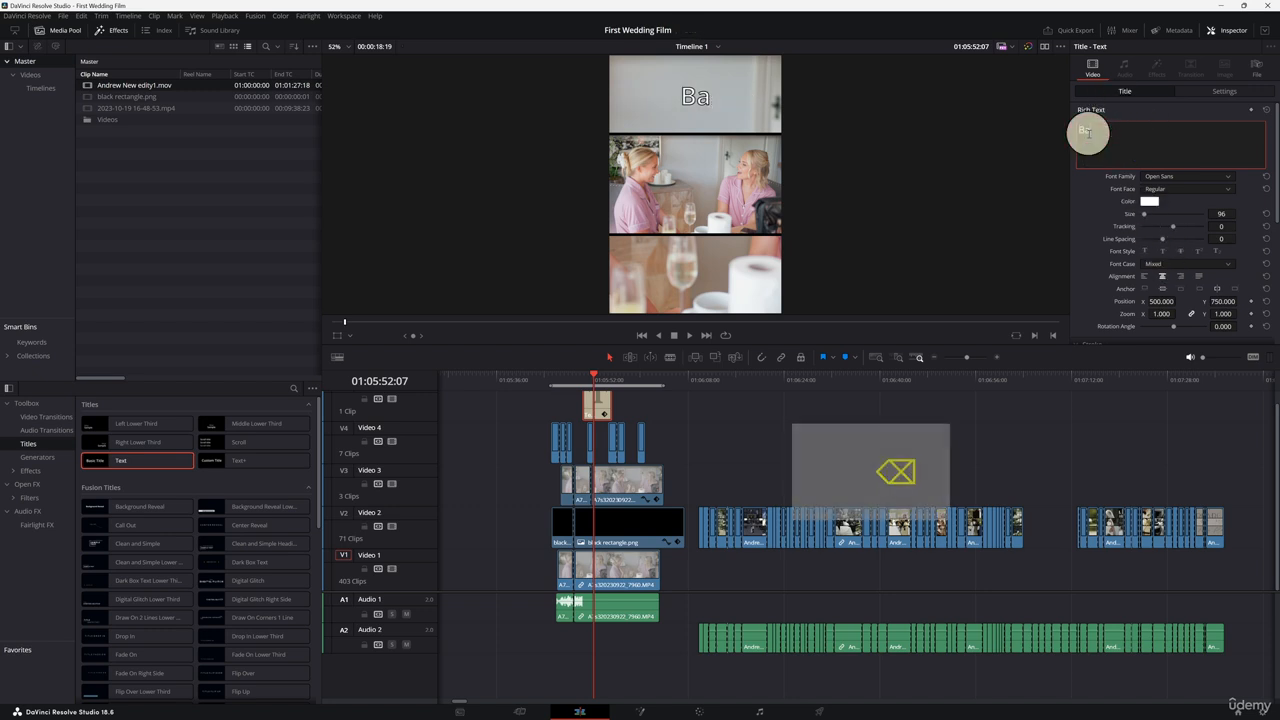
{"action": "type", "text": "INST"}
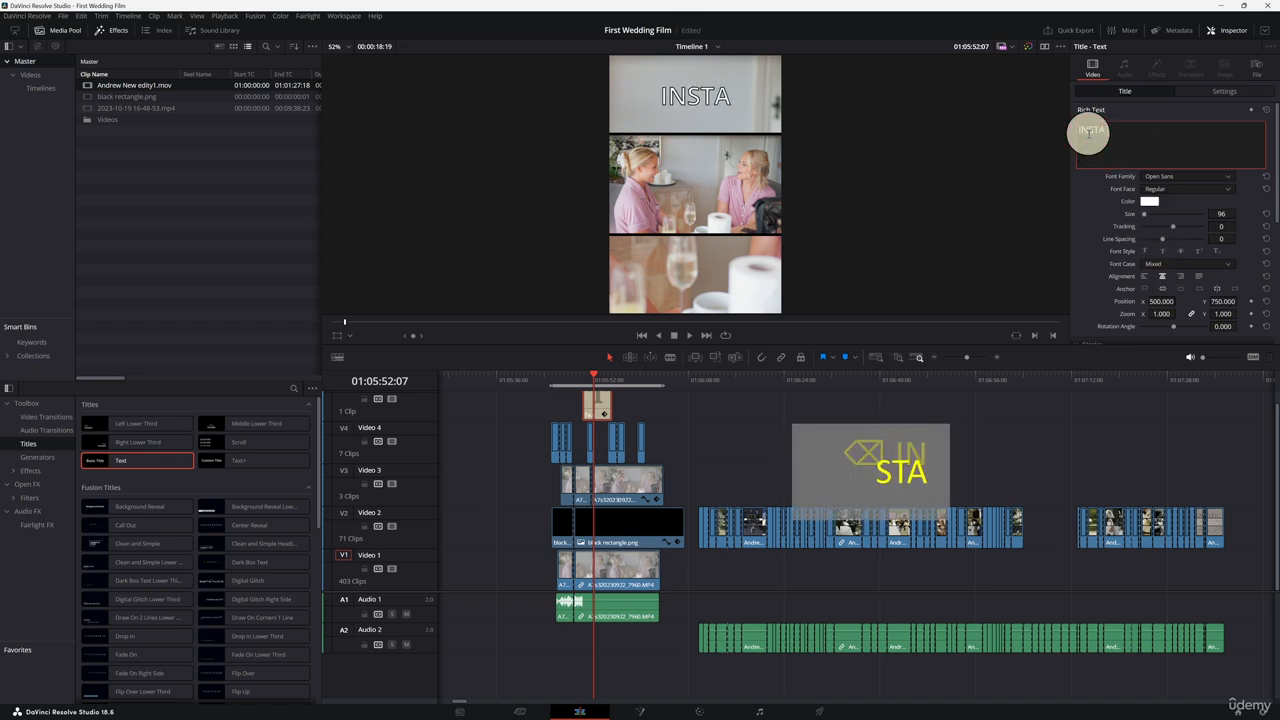
{"action": "type", "text": "A"}
{"action": "key", "text": "shift+Return"}
{"action": "type", "text": "WEDDOMG"}
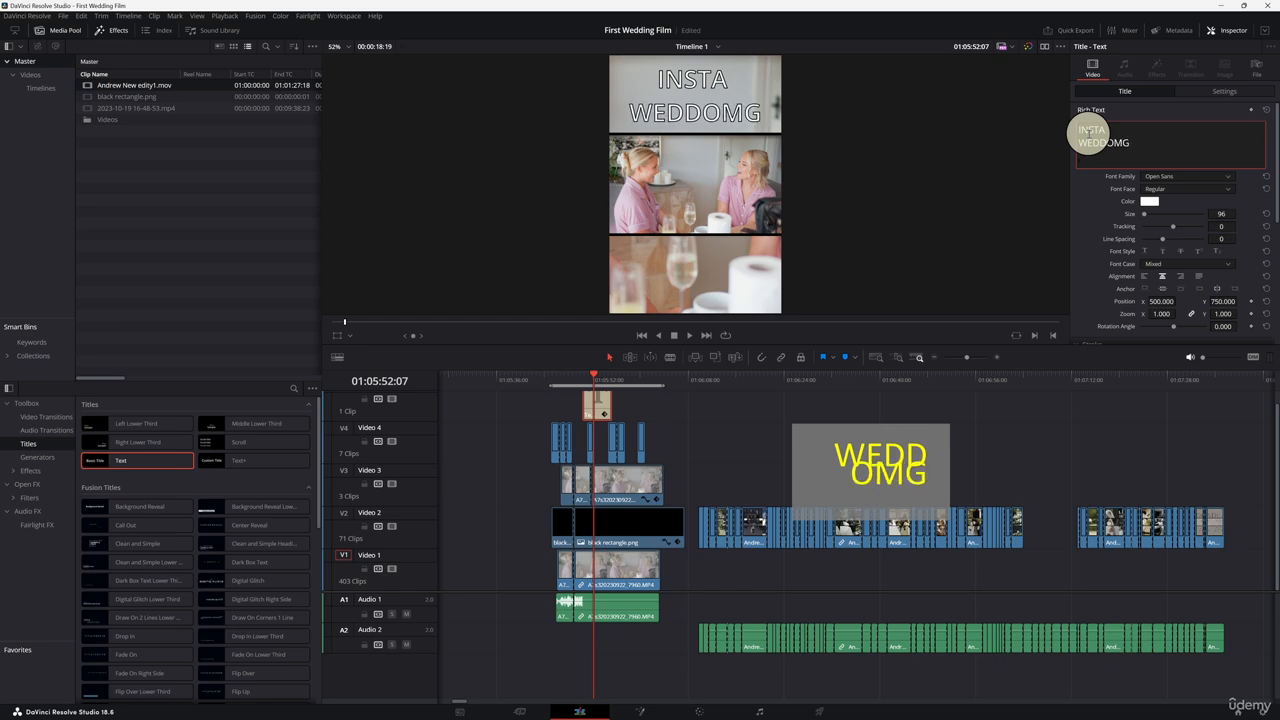
{"action": "key", "text": "BackSpace"}
{"action": "key", "text": "BackSpace"}
{"action": "key", "text": "BackSpace"}
{"action": "type", "text": "ING"}
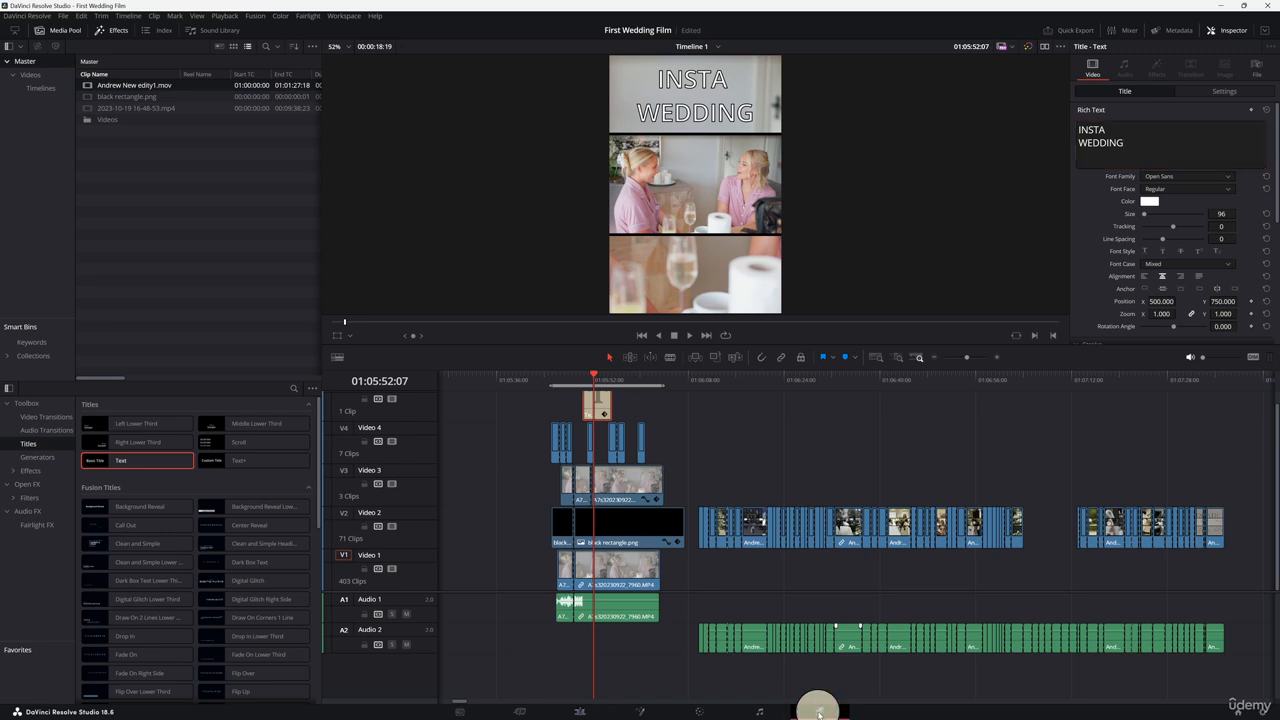
Step: Try queueing a render on the Deliver page with the Vimeo 2160p preset and file name Sample Wedding Insta
{"action": "left_click", "coordinate": [818, 712]}
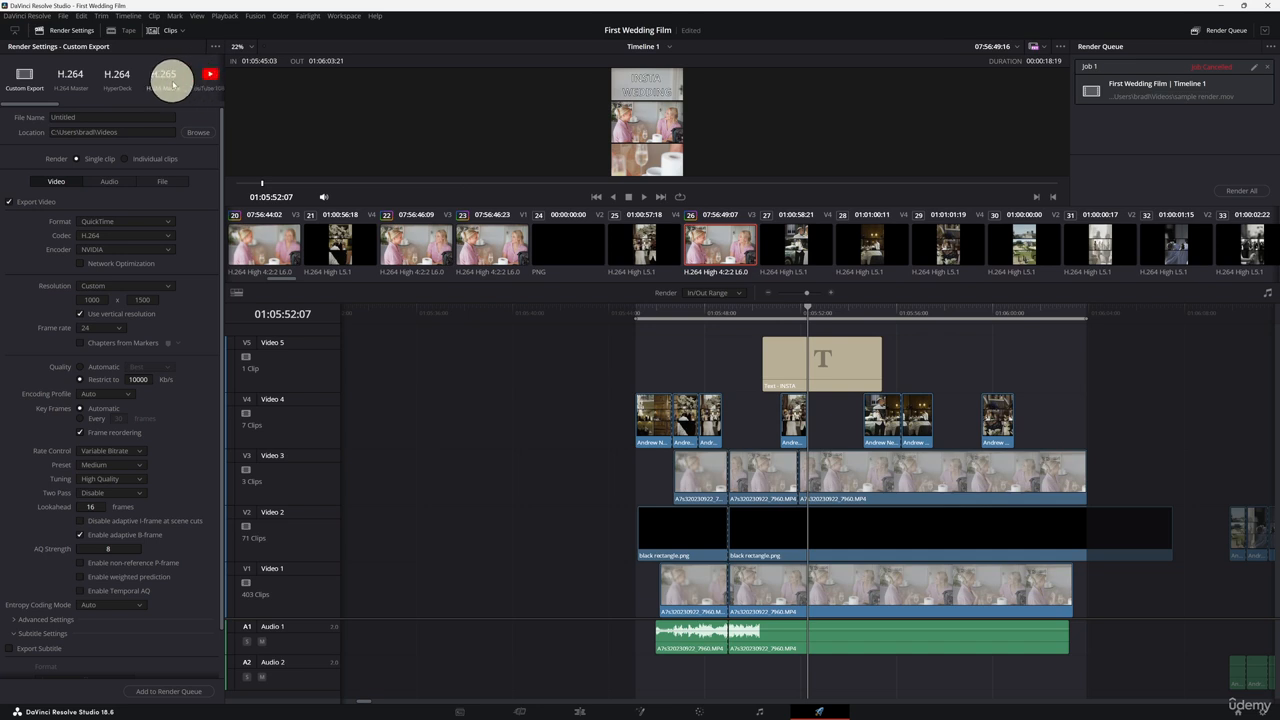
{"action": "left_click_drag", "start_coordinate": [29, 106], "coordinate": [54, 106]}
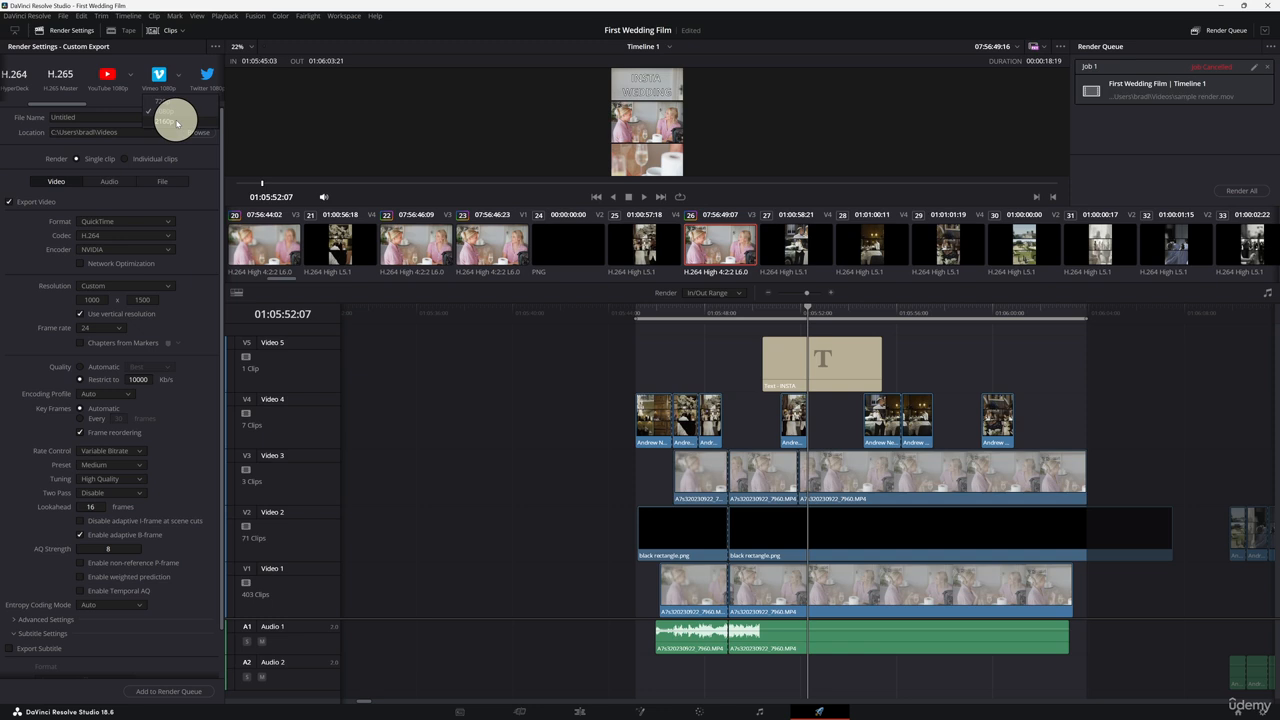
{"action": "left_click", "coordinate": [177, 122]}
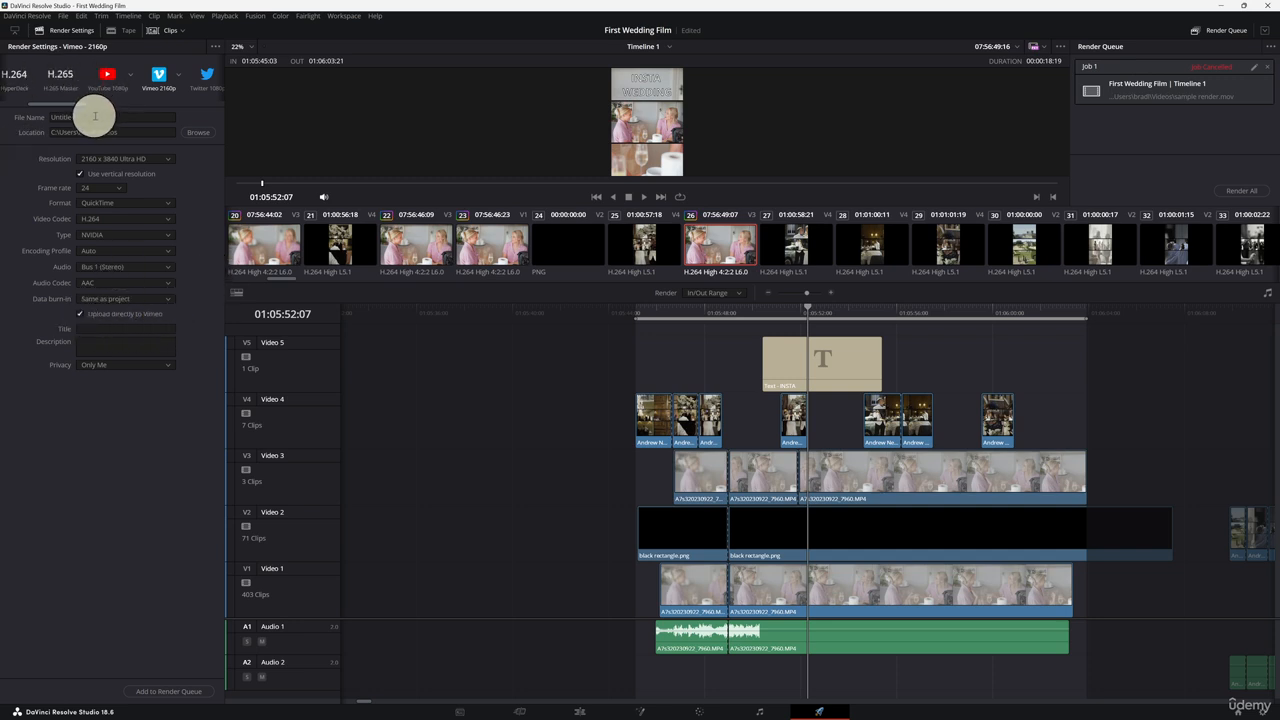
{"action": "key", "text": "ctrl+a"}
{"action": "key", "text": "BackSpace"}
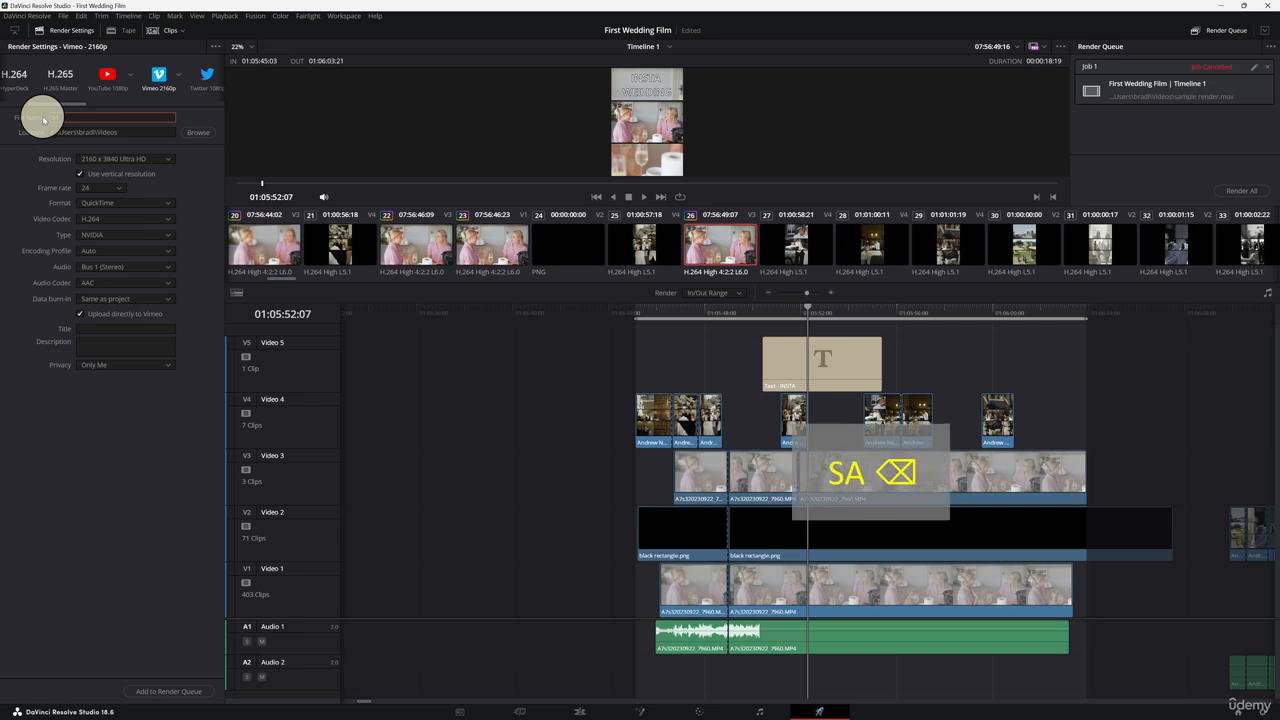
{"action": "type", "text": "sample"}
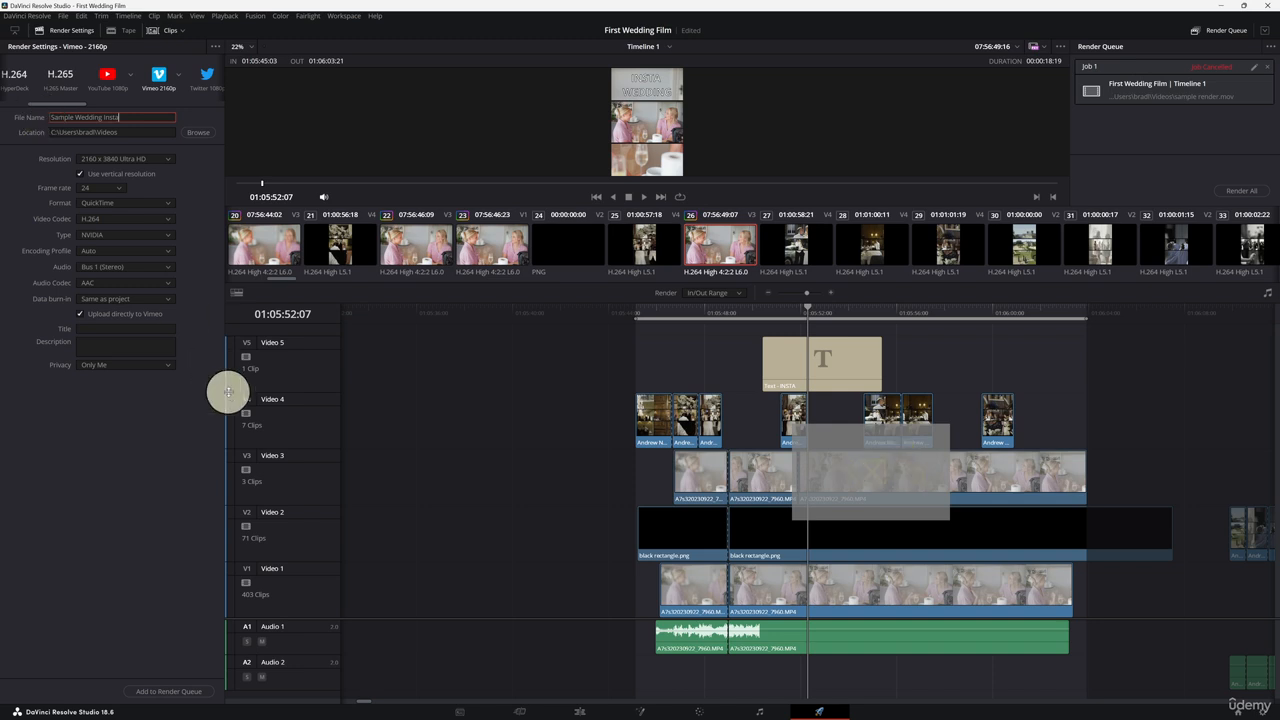
{"action": "left_click", "coordinate": [171, 690]}
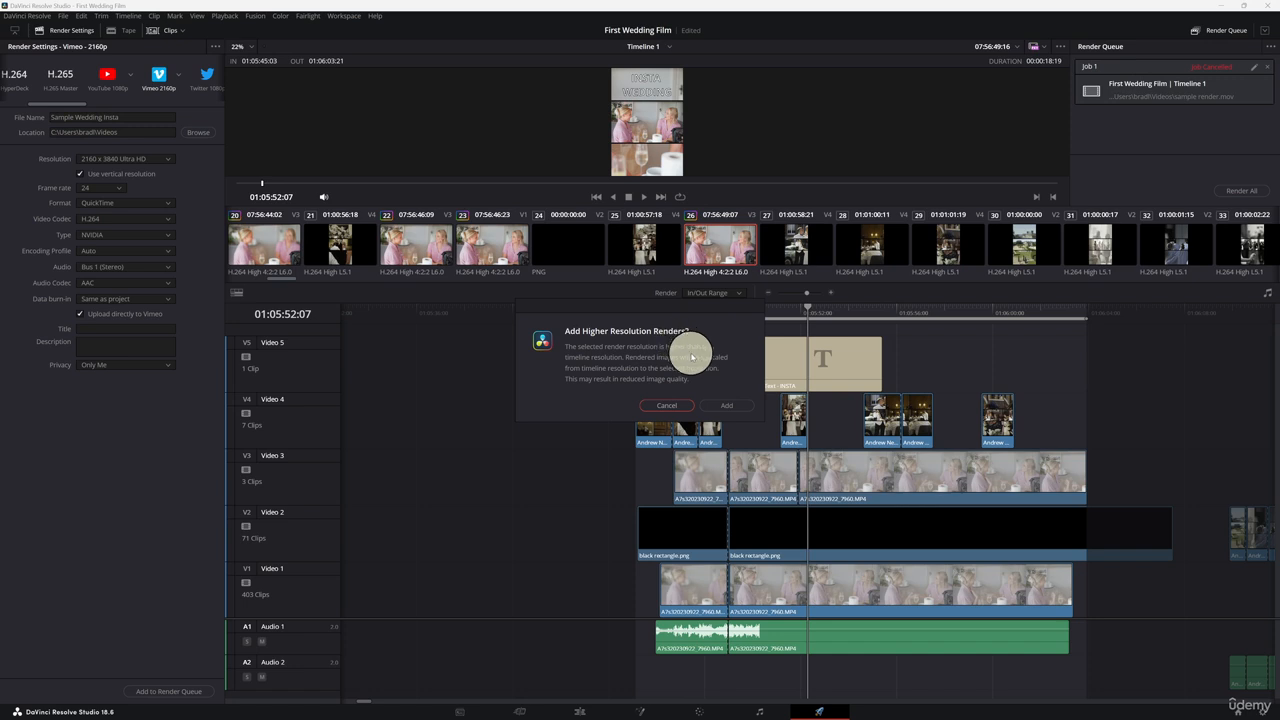
{"action": "left_click", "coordinate": [668, 405]}
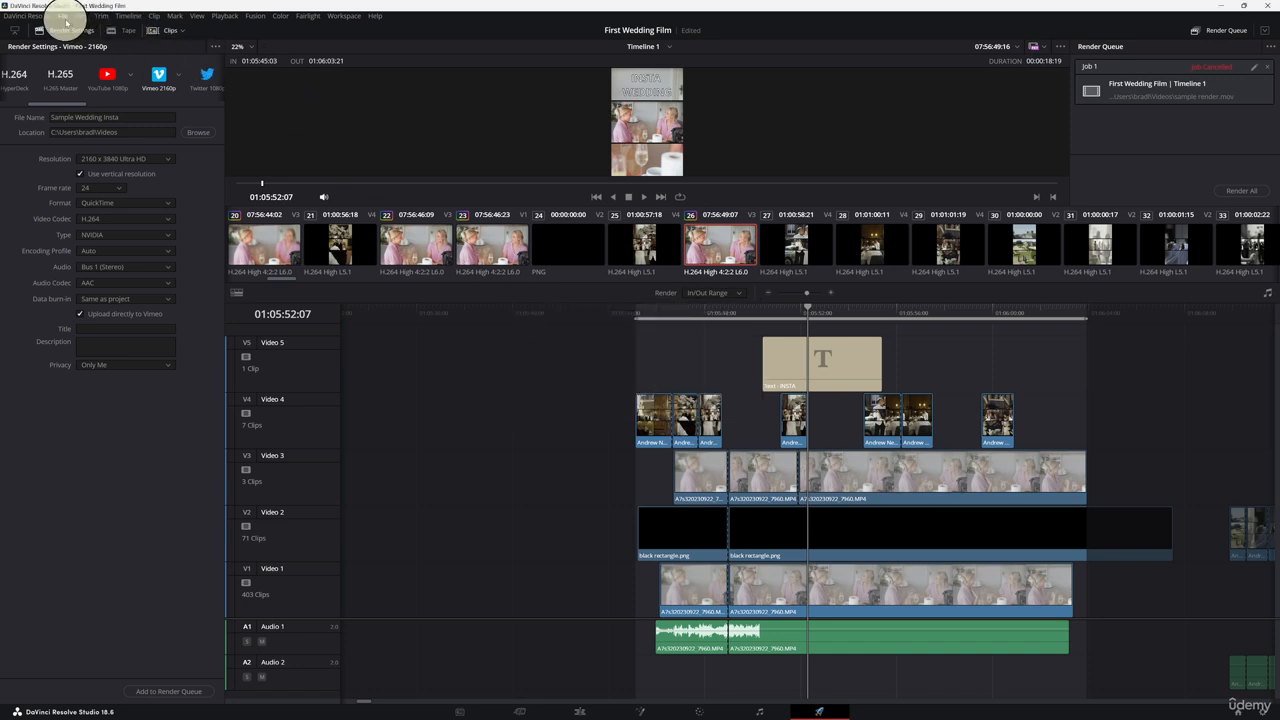
Step: Set the project's timeline resolution to 2000 x 3000 in the project settings and save
{"action": "left_click", "coordinate": [64, 16]}
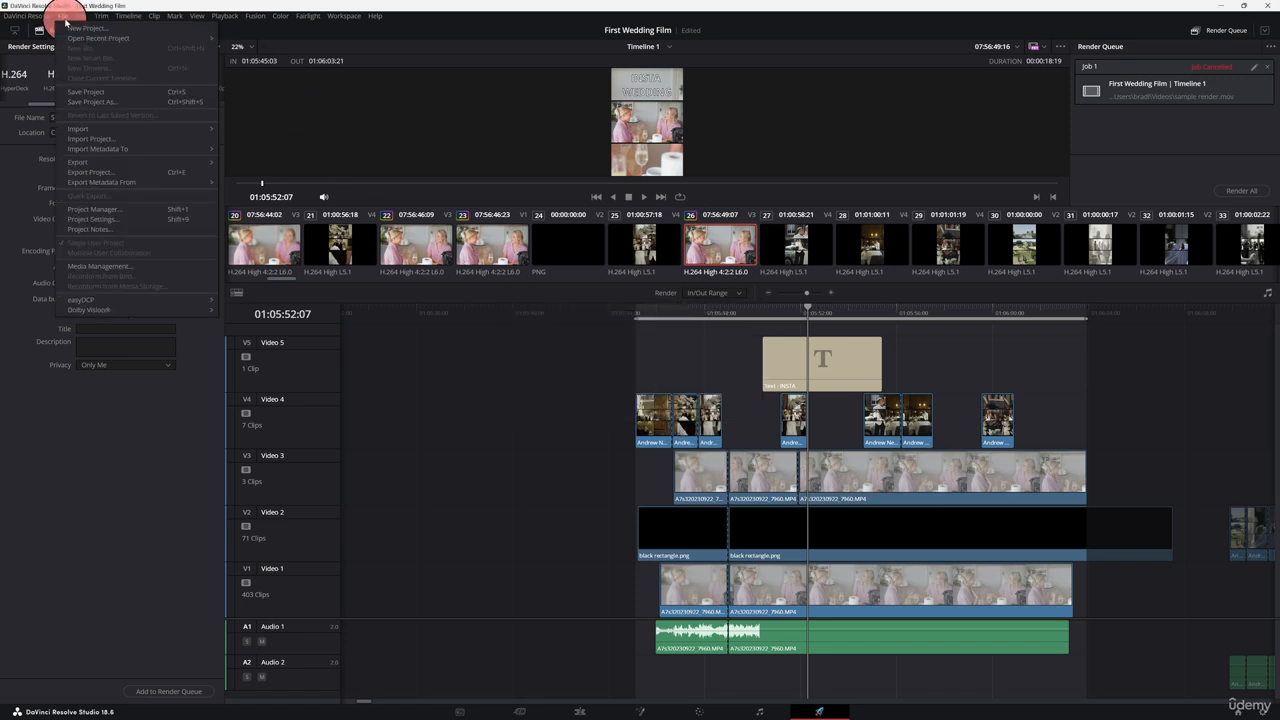
{"action": "left_click", "coordinate": [124, 224]}
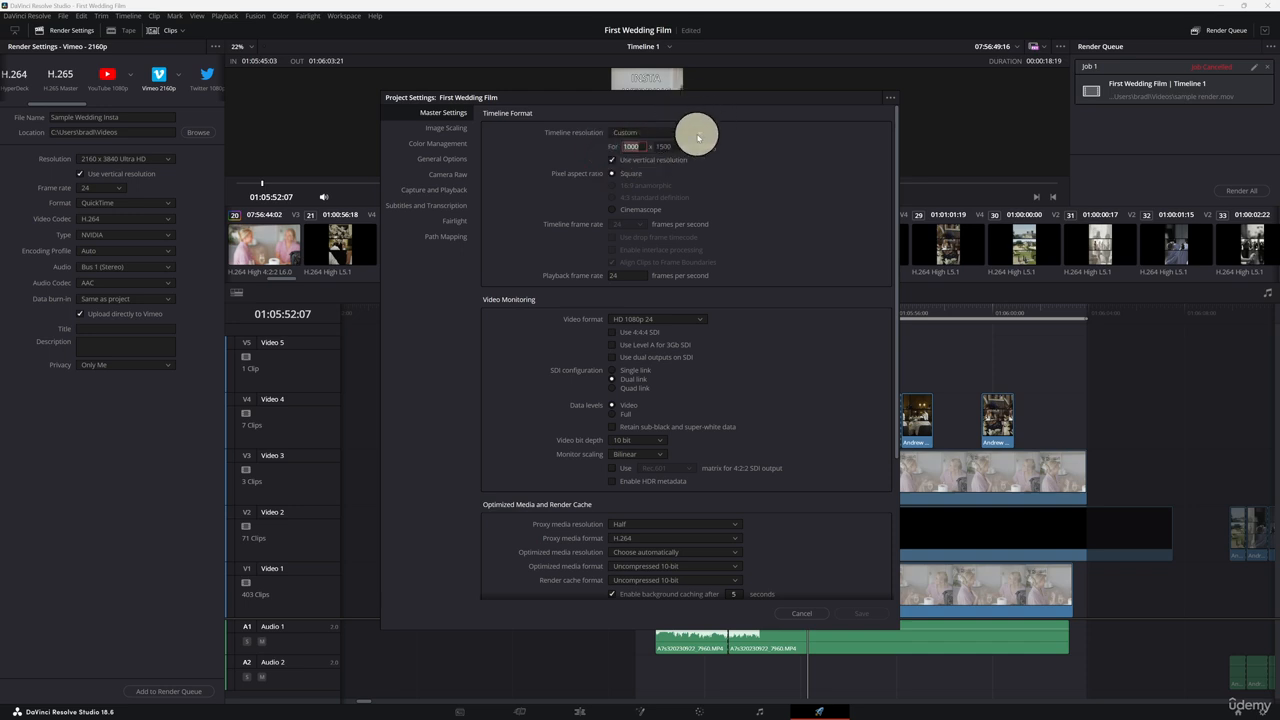
{"action": "type", "text": "20"}
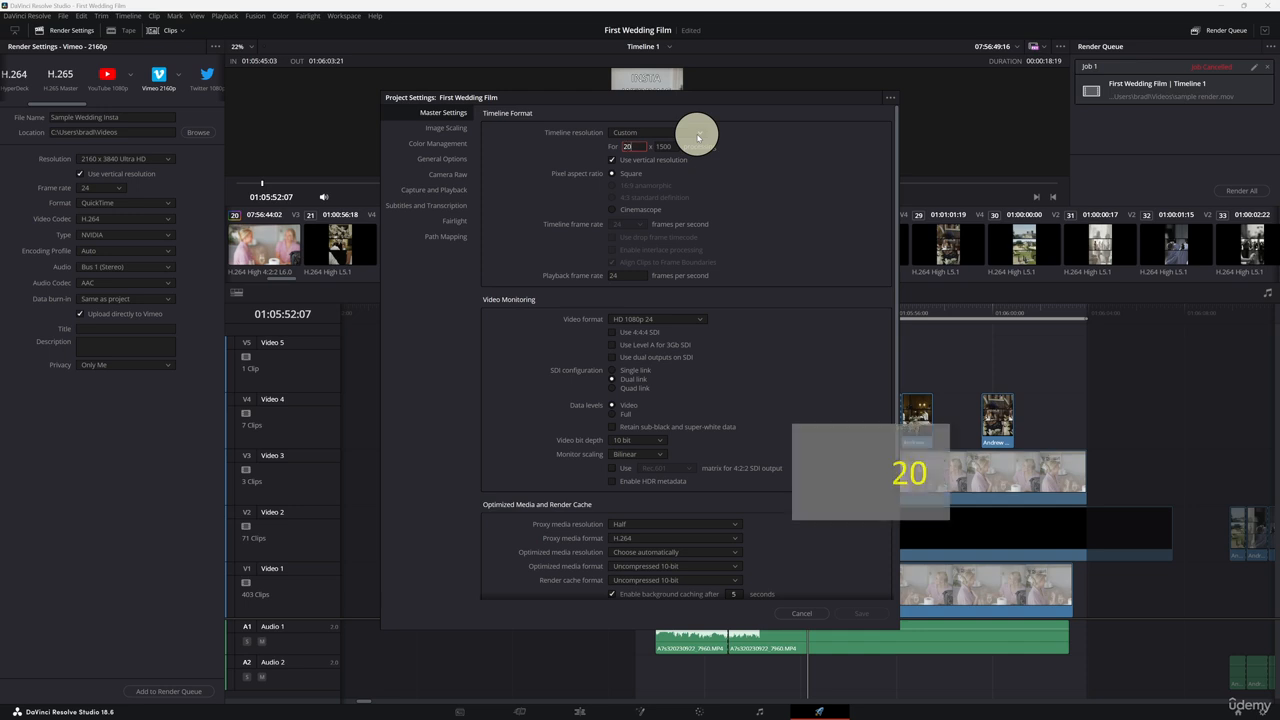
{"action": "type", "text": "3000"}
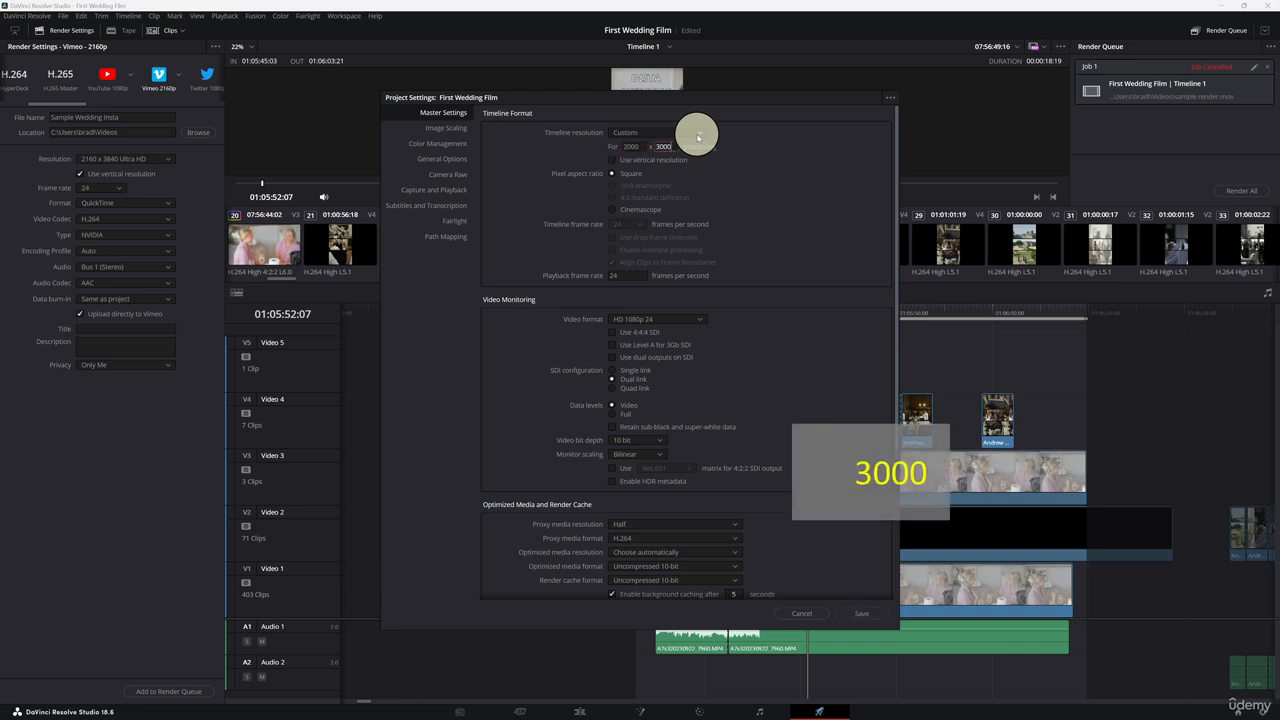
{"action": "left_click", "coordinate": [862, 613]}
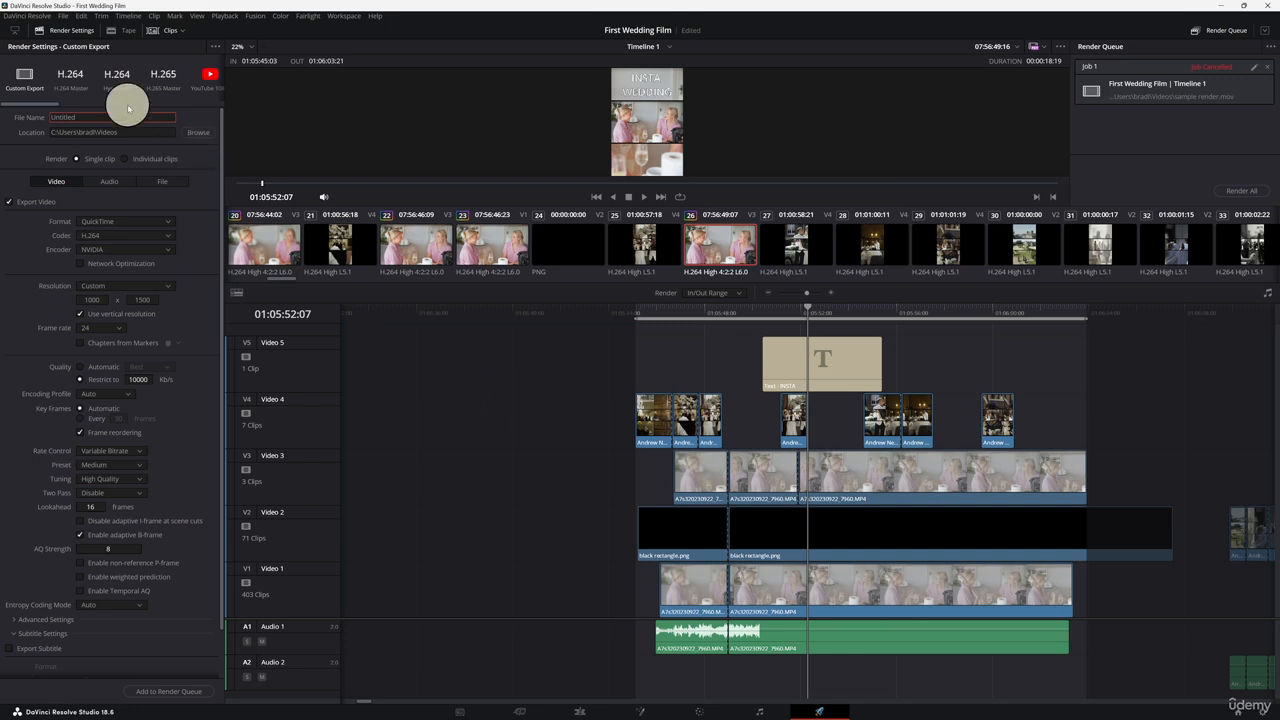
Step: Name the custom export render file Insta Wedding
{"action": "left_click_drag", "start_coordinate": [46, 101], "coordinate": [82, 103]}
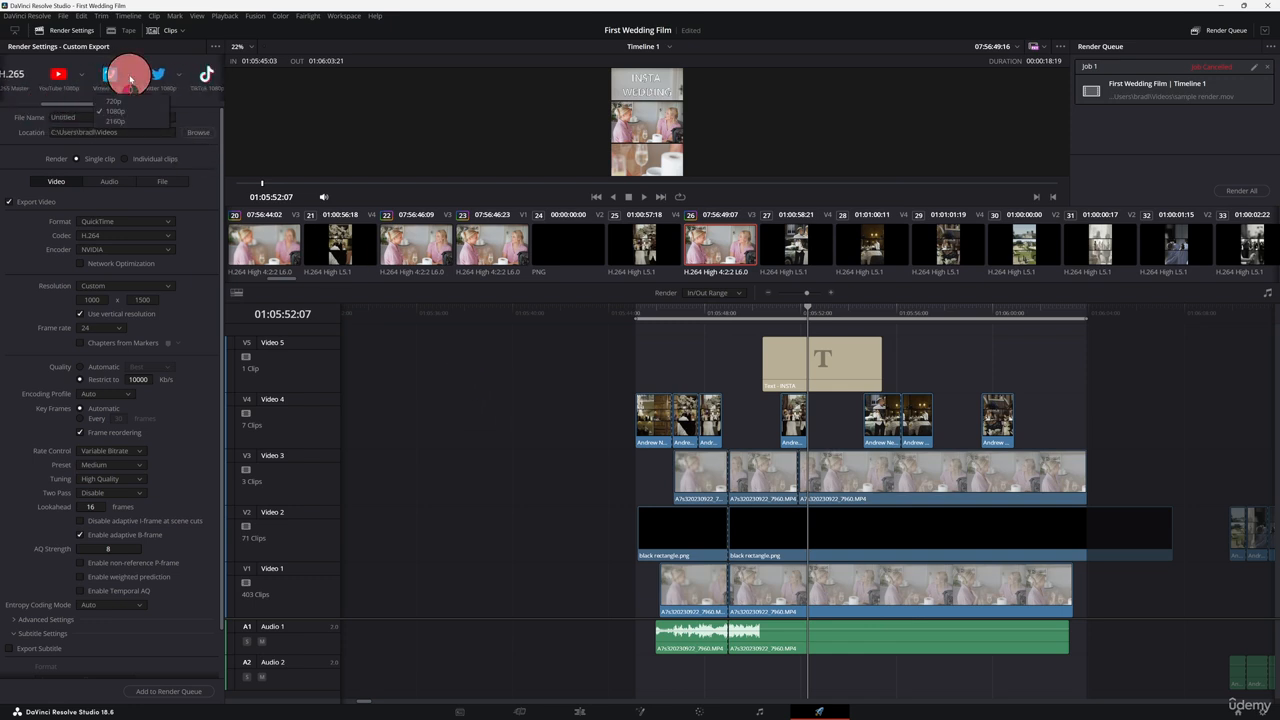
{"action": "left_click_drag", "start_coordinate": [65, 104], "coordinate": [3, 104]}
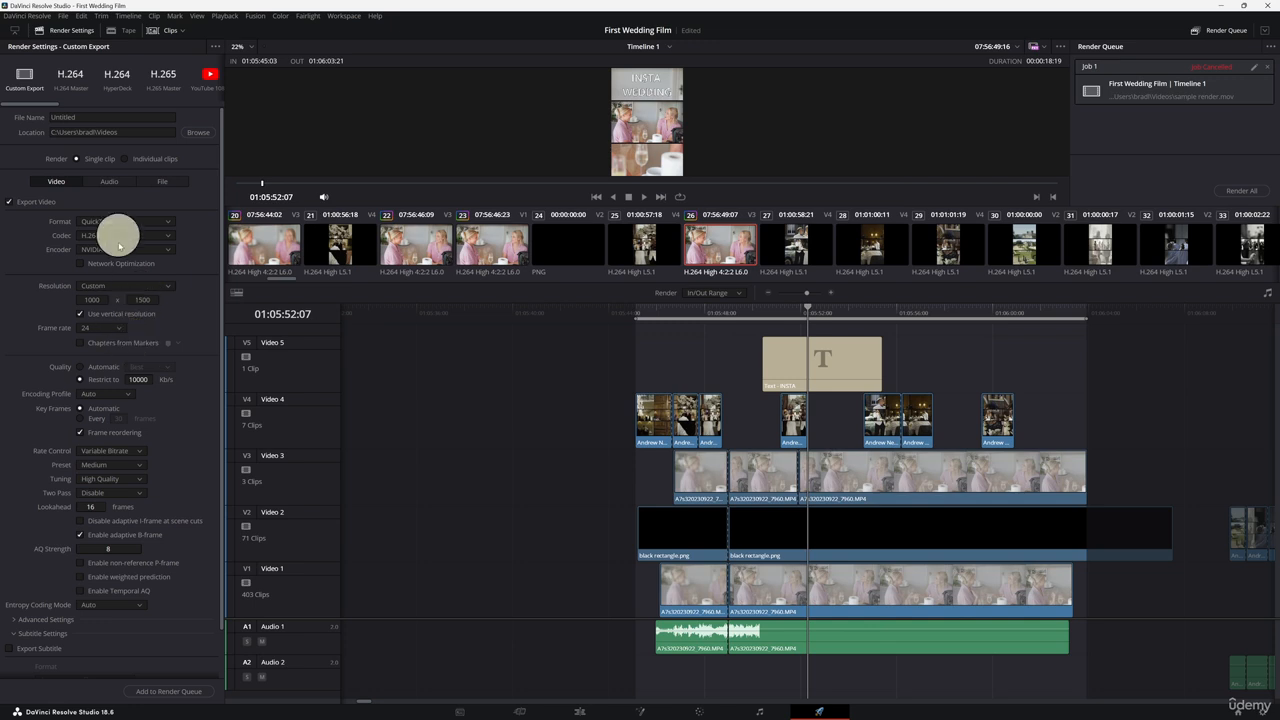
{"action": "left_click_drag", "start_coordinate": [36, 104], "coordinate": [76, 103]}
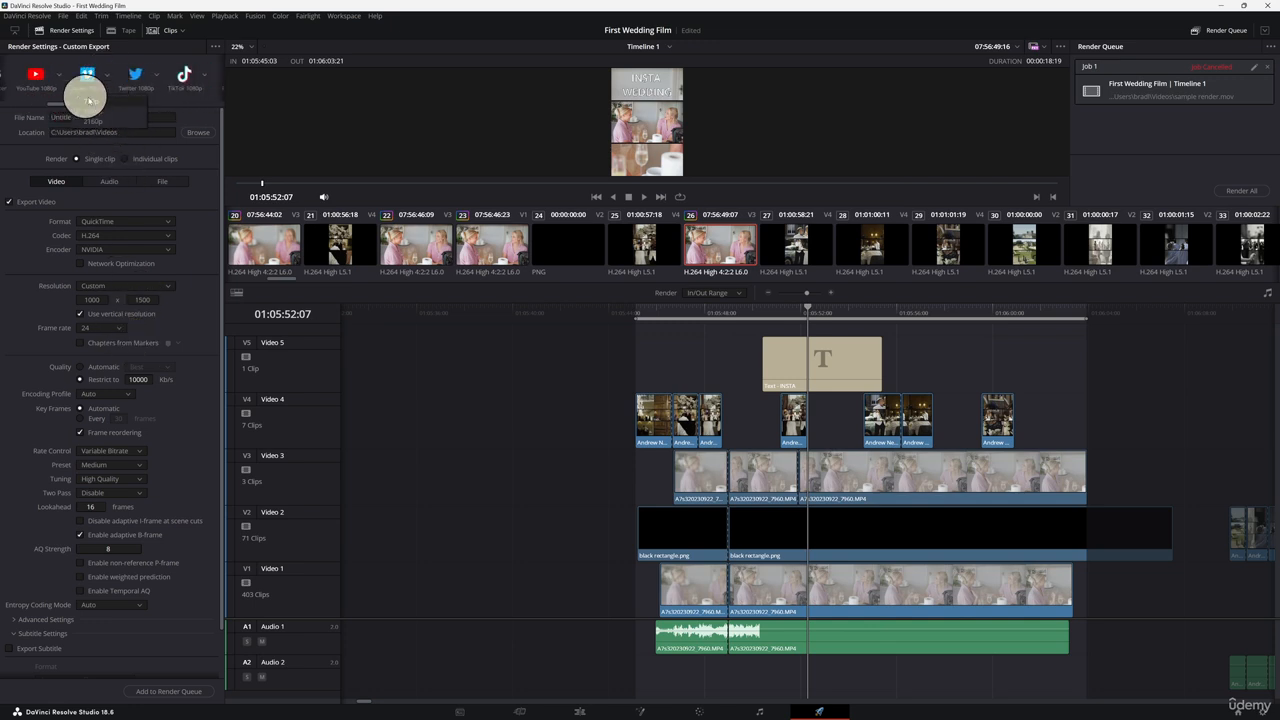
{"action": "left_click_drag", "start_coordinate": [60, 106], "coordinate": [3, 104]}
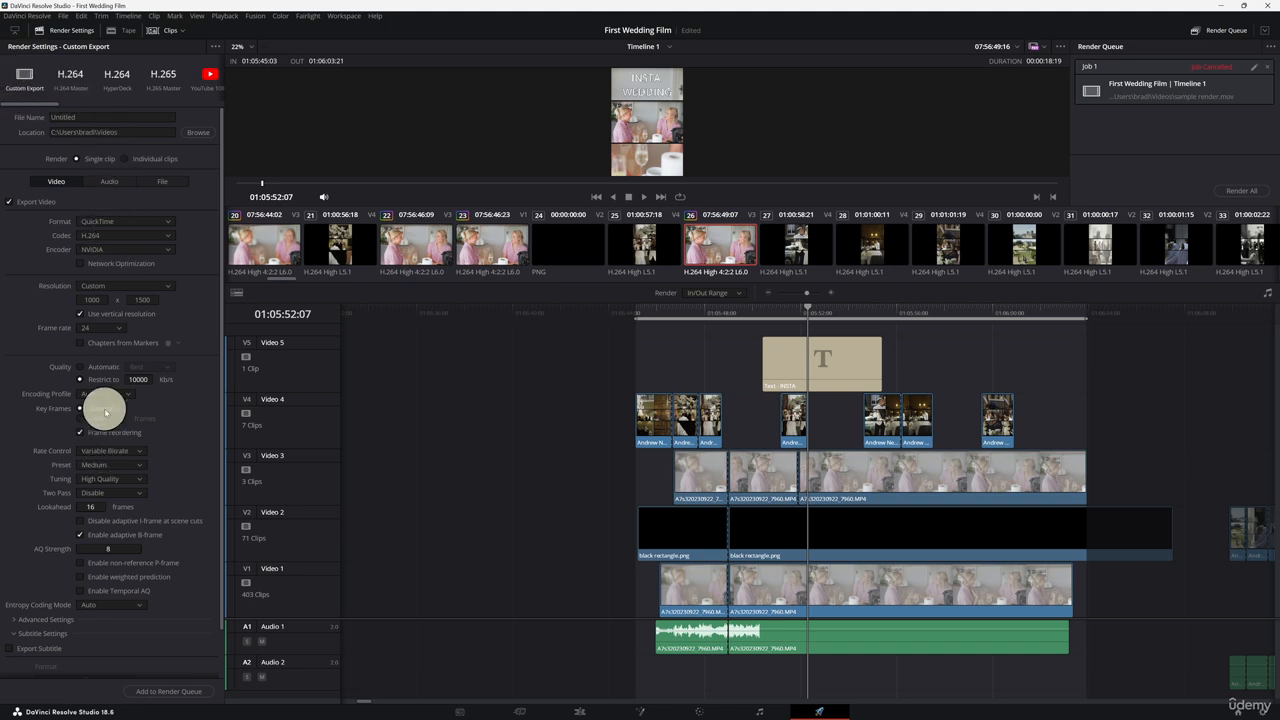
{"action": "left_click", "coordinate": [86, 116]}
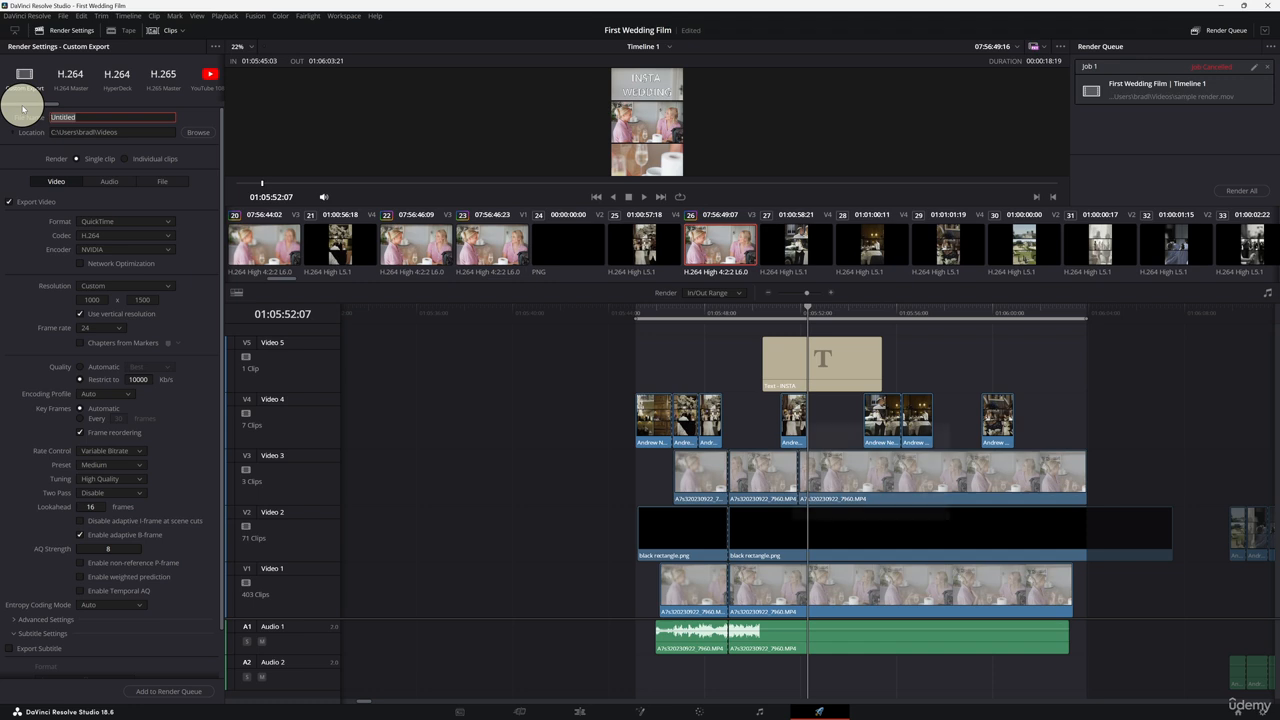
{"action": "type", "text": "Insta "}
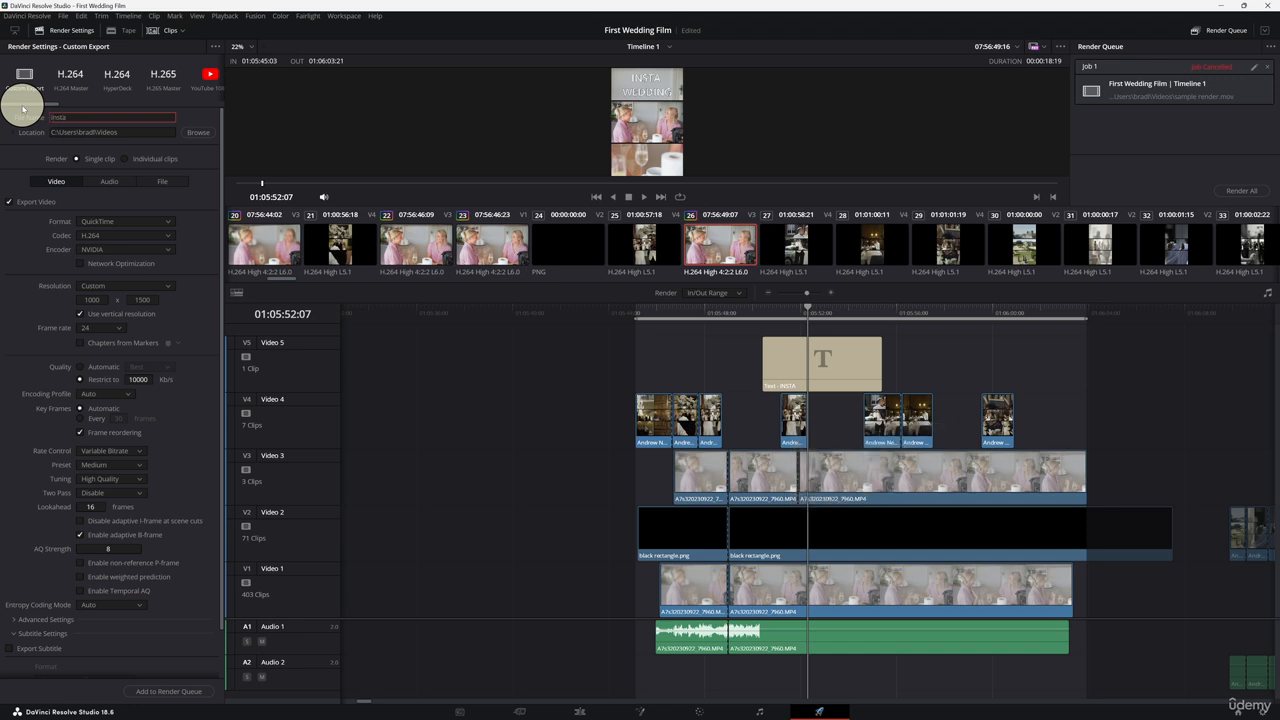
{"action": "type", "text": "We"}
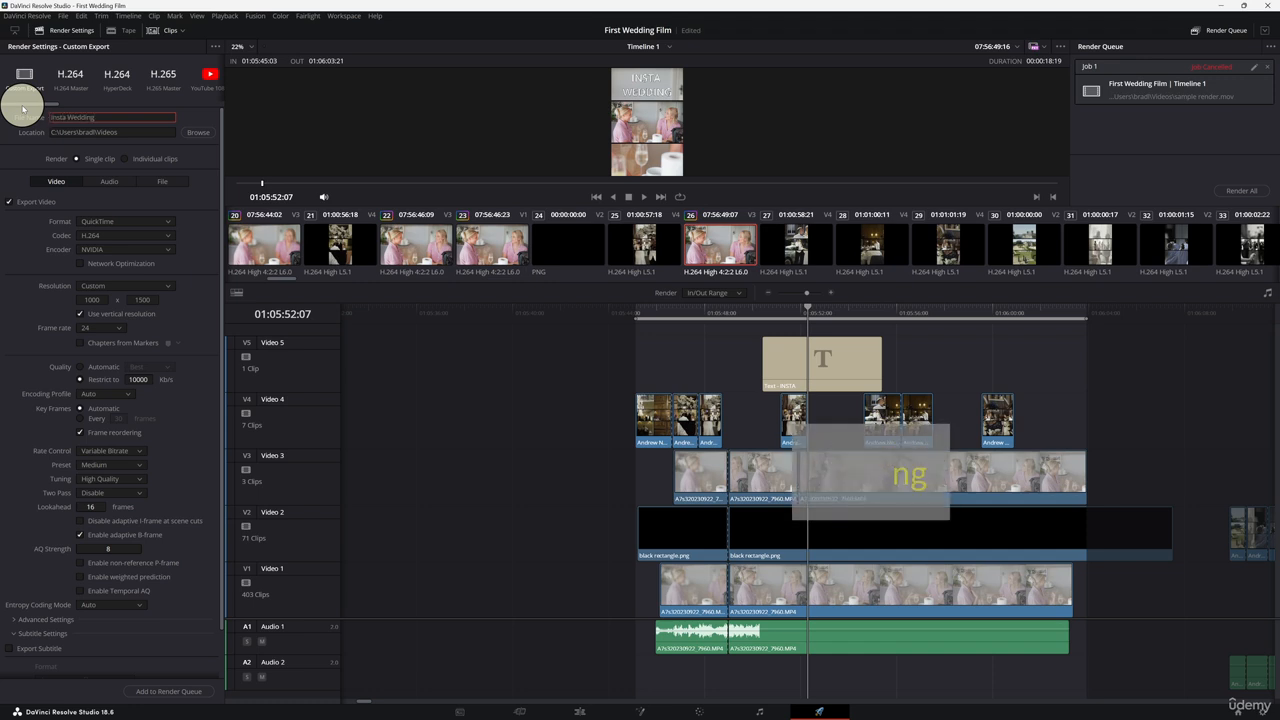
{"action": "type", "text": "dding"}
Step: Set the custom export resolution to 2000 x 3000
{"action": "left_click", "coordinate": [175, 298]}
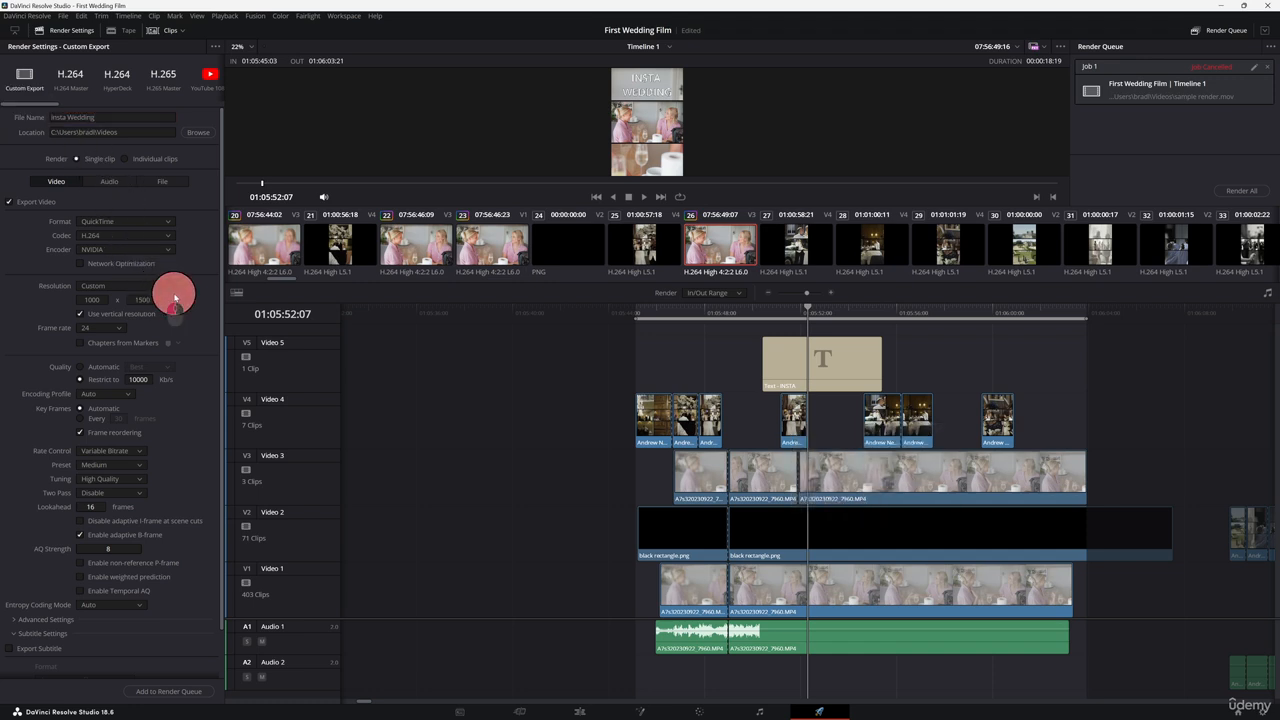
{"action": "left_click", "coordinate": [88, 299]}
{"action": "type", "text": "200"}
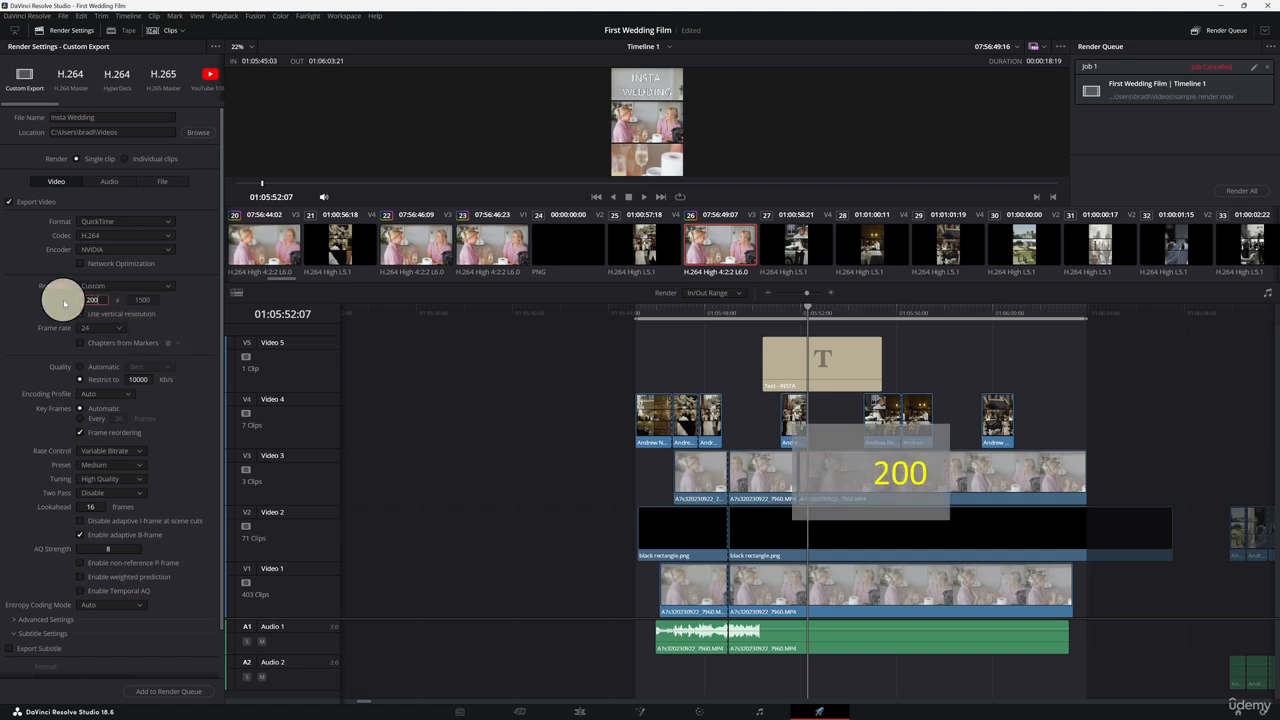
{"action": "type", "text": "0"}
{"action": "key", "text": "Tab"}
{"action": "type", "text": "30"}
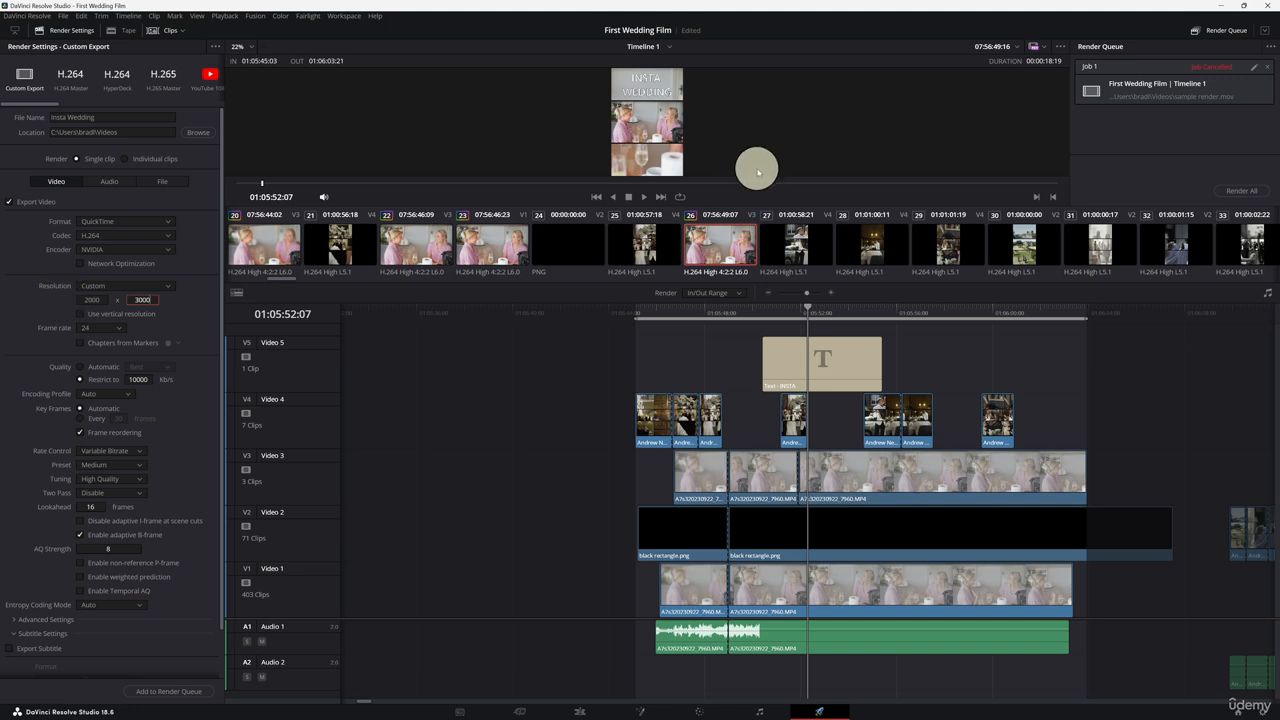
Step: Turn on subtitle export and choose Burn into video as the subtitle format
{"action": "scroll", "coordinate": [188, 338], "scroll_direction": "down", "scroll_amount": 2}
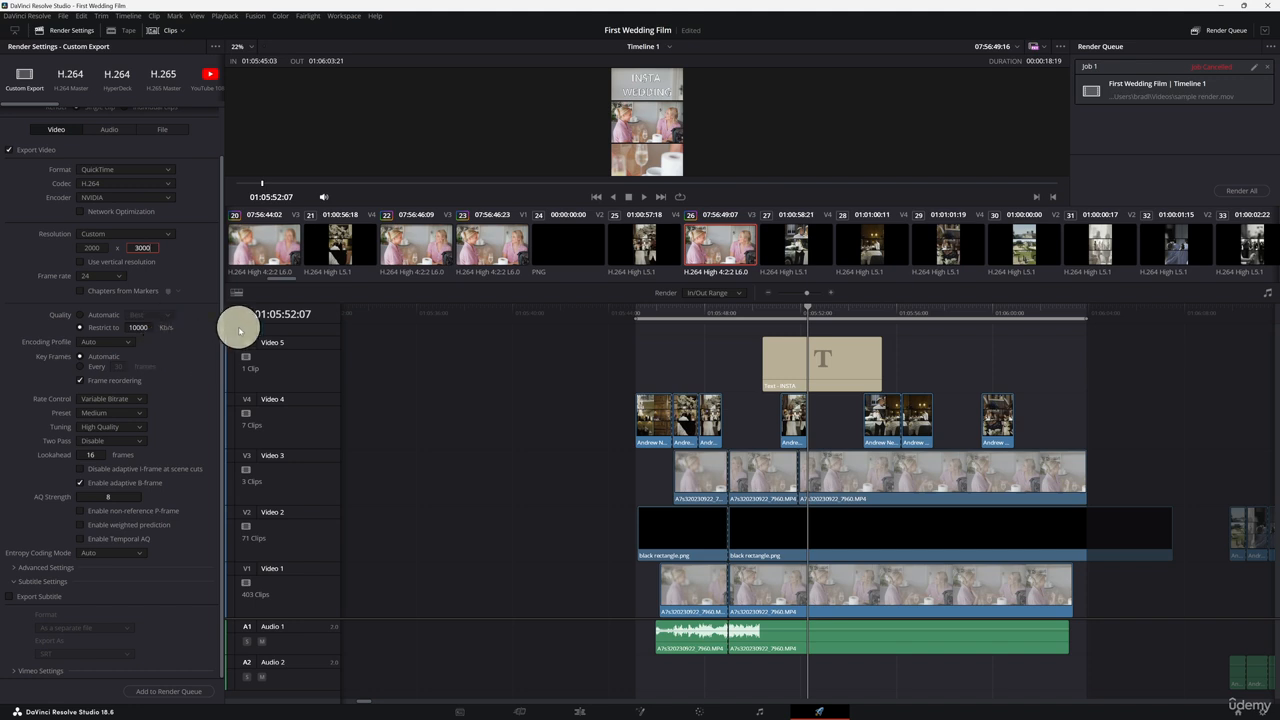
{"action": "left_click", "coordinate": [34, 584]}
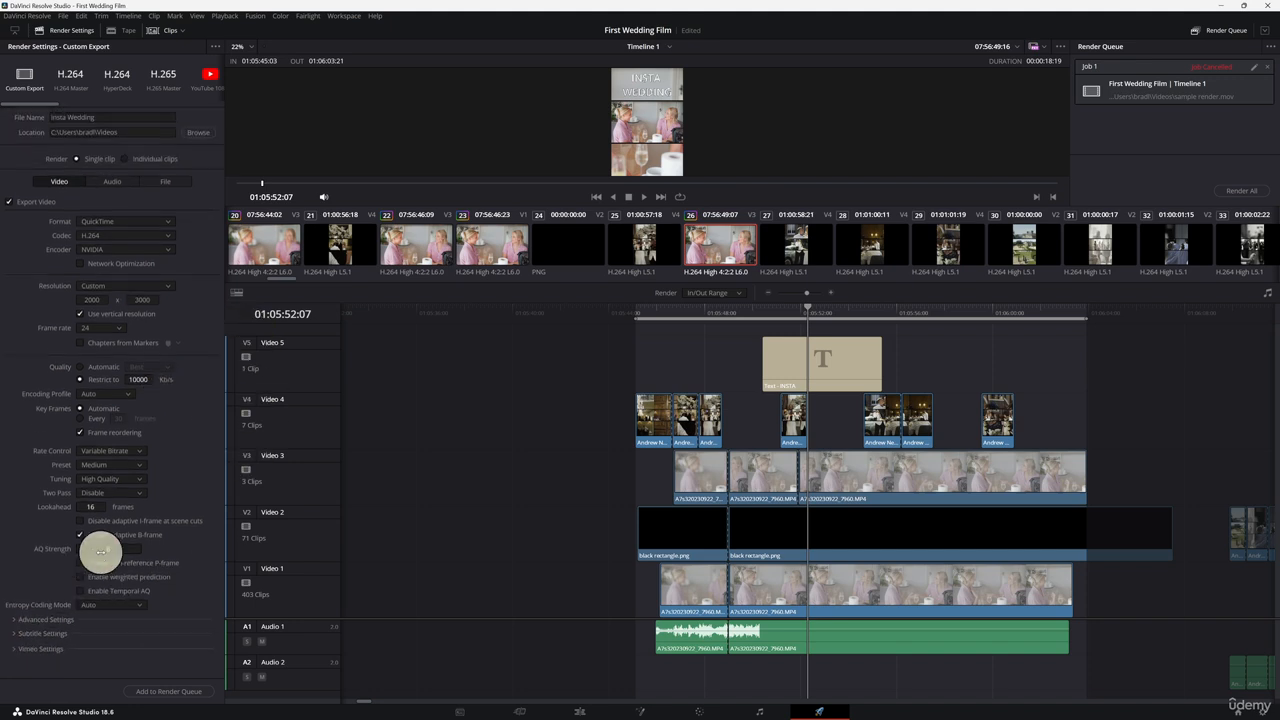
{"action": "left_click", "coordinate": [18, 634]}
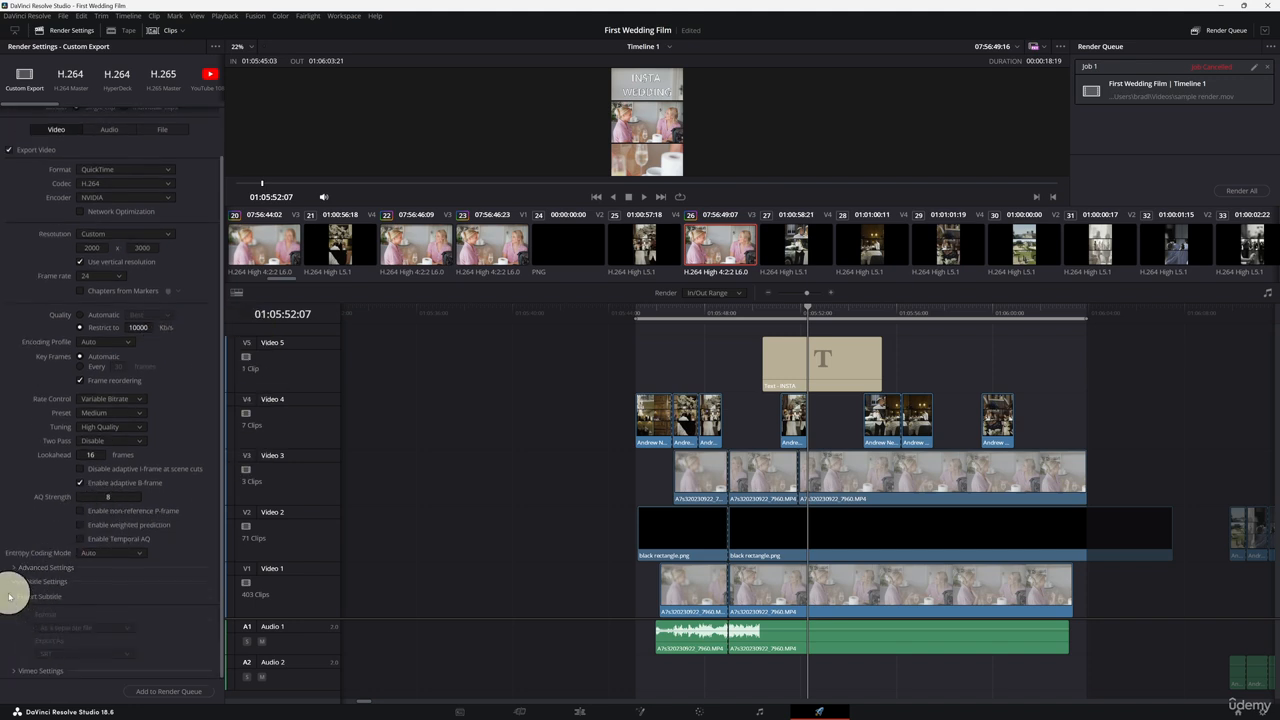
{"action": "left_click", "coordinate": [120, 628]}
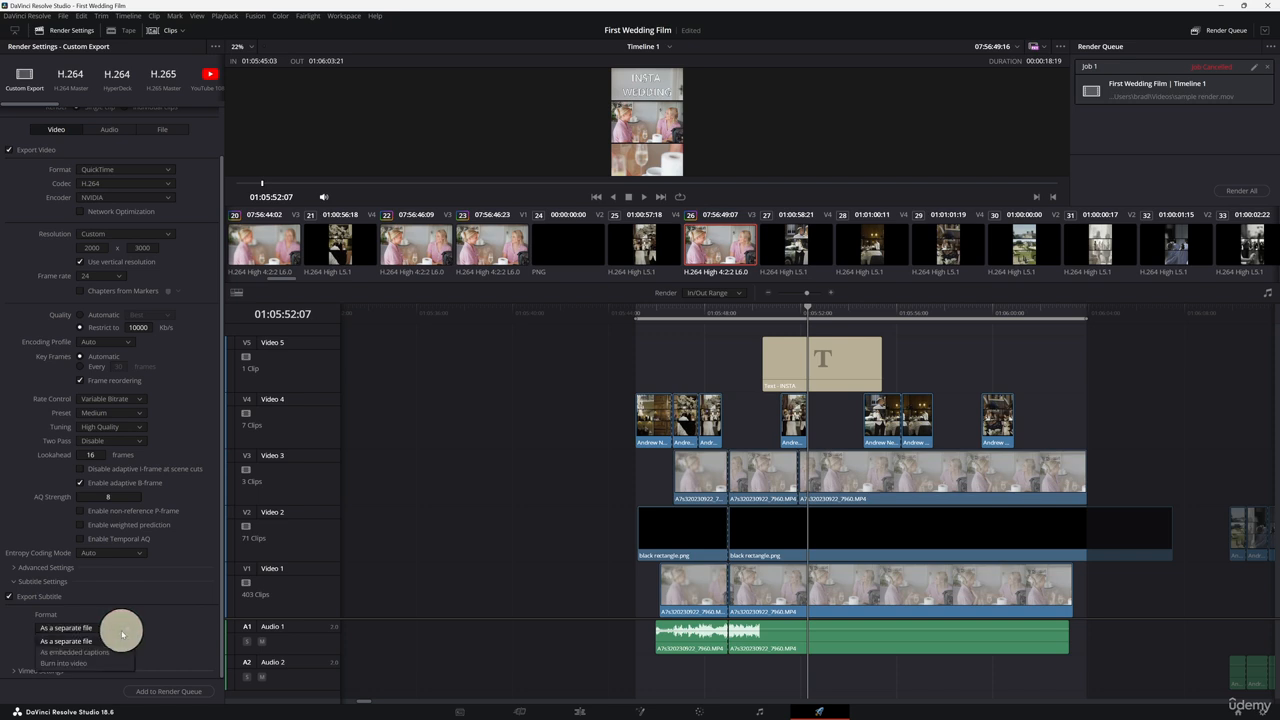
{"action": "left_click", "coordinate": [106, 661]}
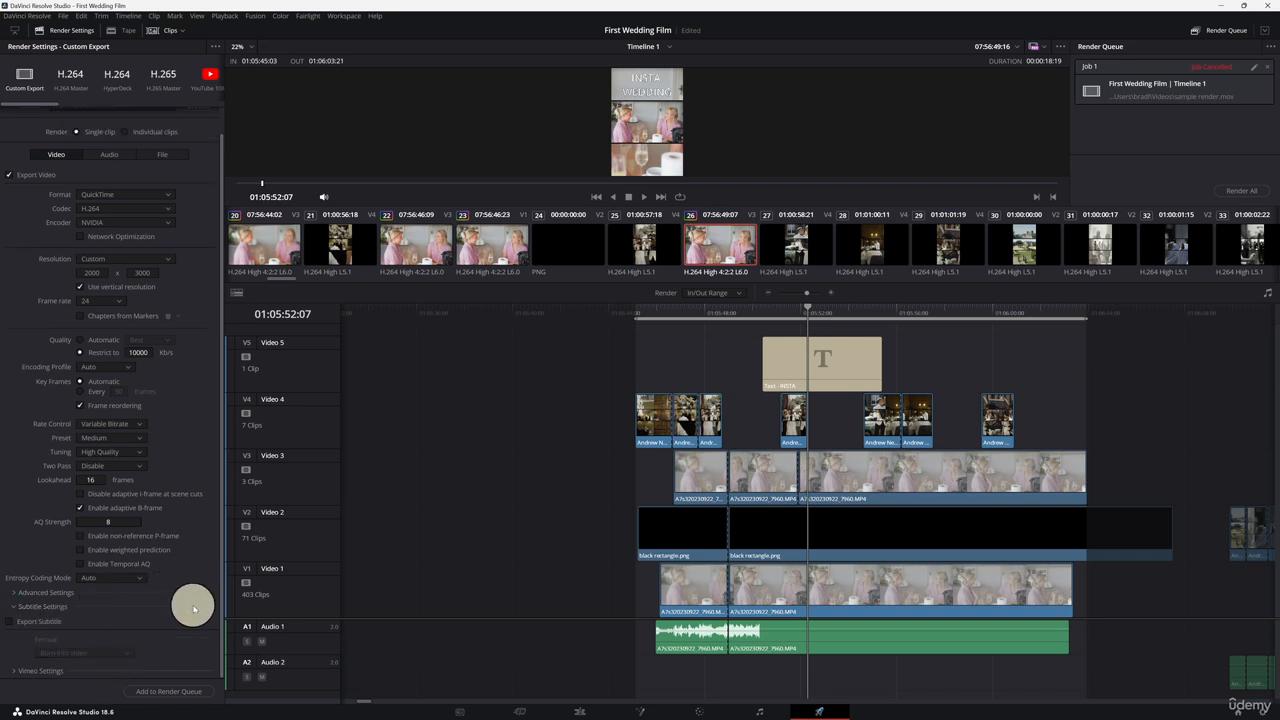
Step: Add the Insta Wedding job to the render queue and start rendering all queued jobs
{"action": "scroll", "coordinate": [193, 608], "scroll_direction": "up", "scroll_amount": 1}
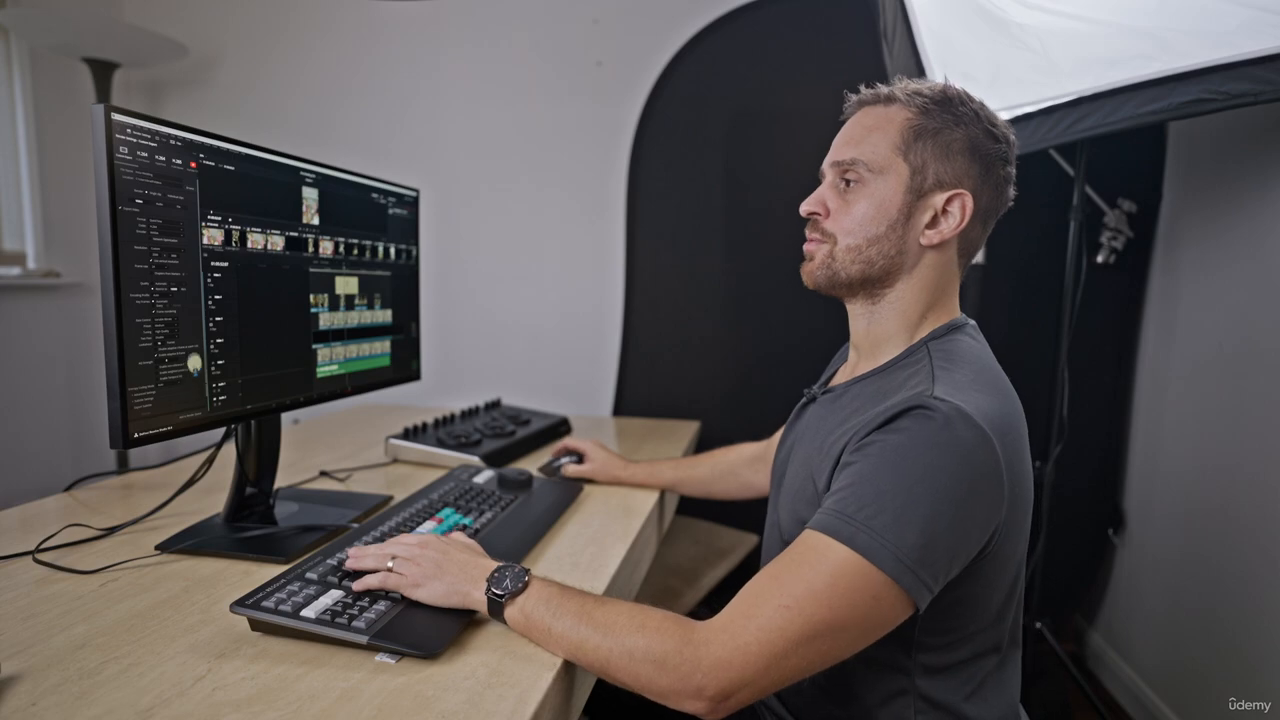
{"action": "left_click", "coordinate": [181, 692]}
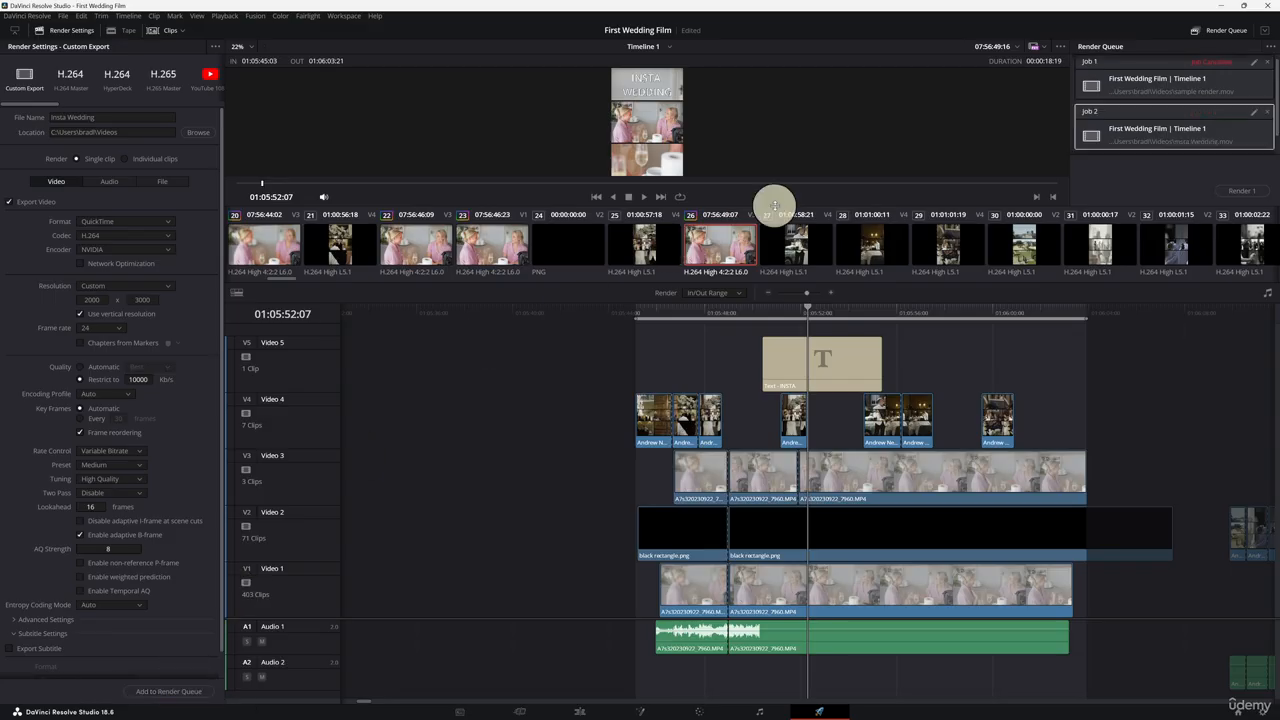
{"action": "left_click", "coordinate": [1249, 196]}
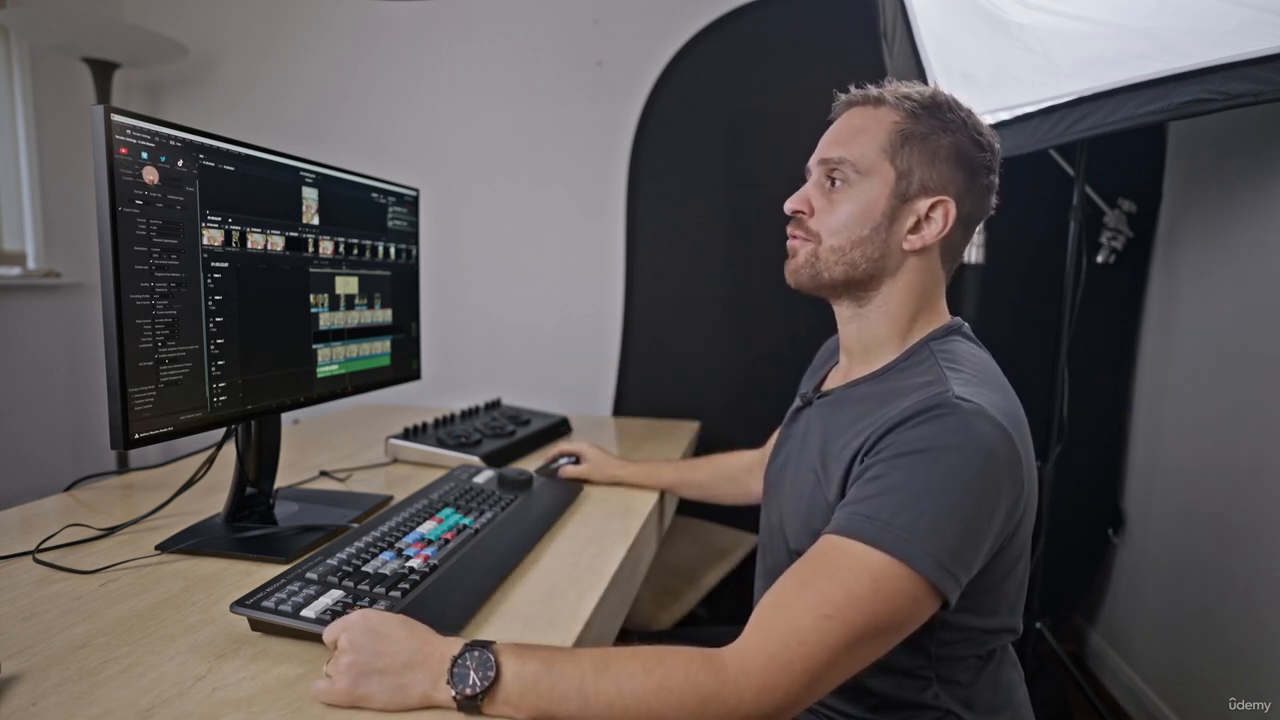
{"action": "left_click", "coordinate": [146, 160]}
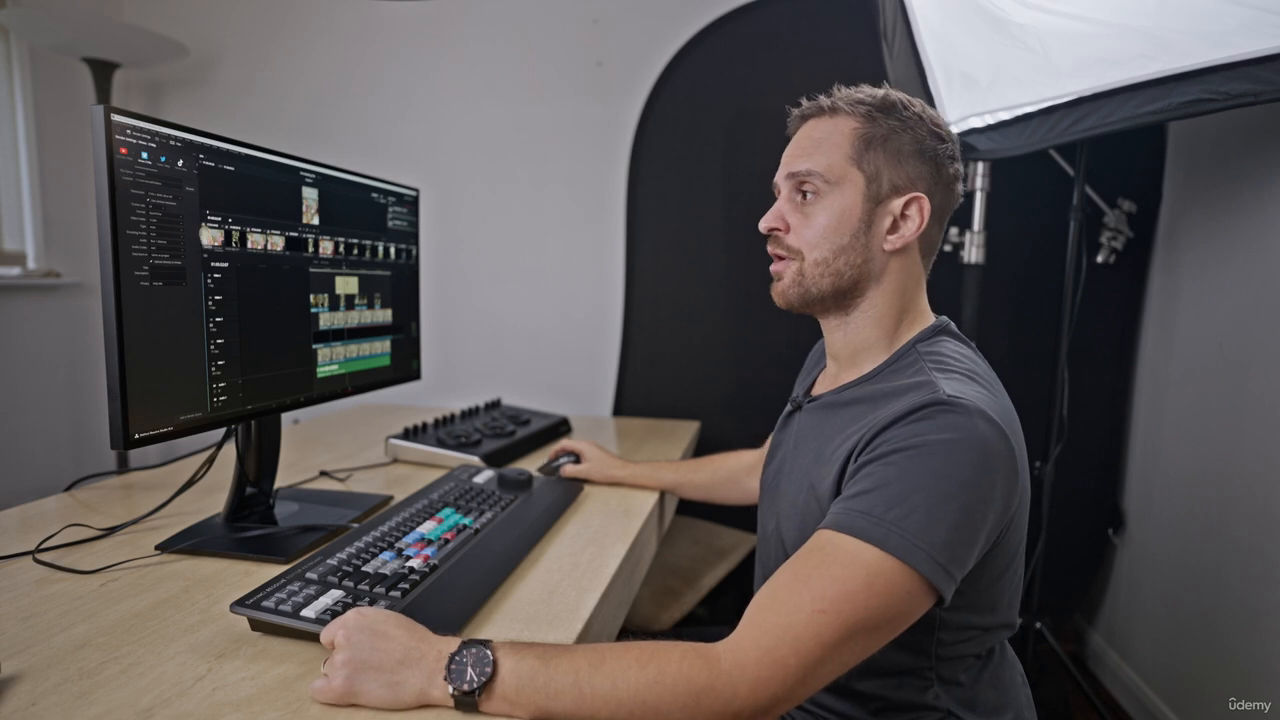